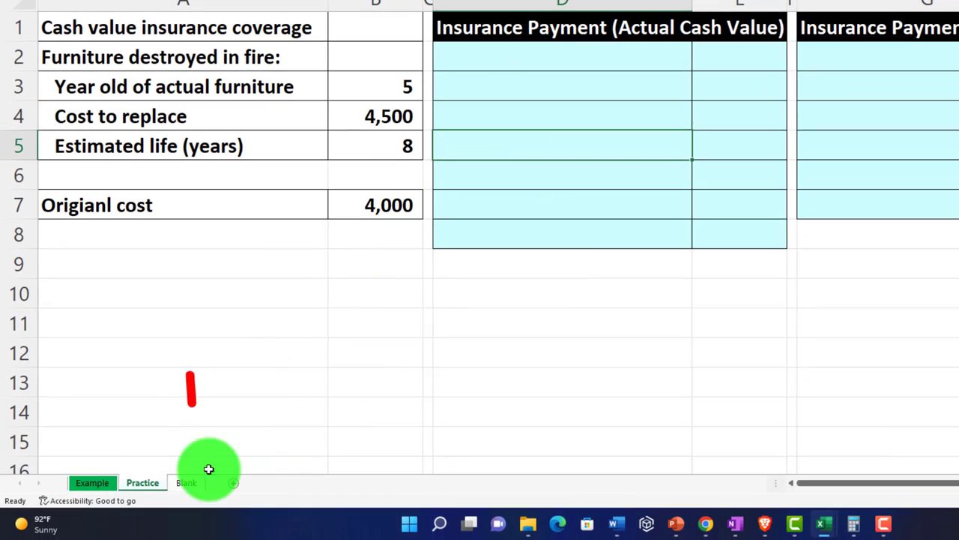
Step: Switch to the Blank sheet and select the furniture fire-loss data in A1:B7
click(192, 482)
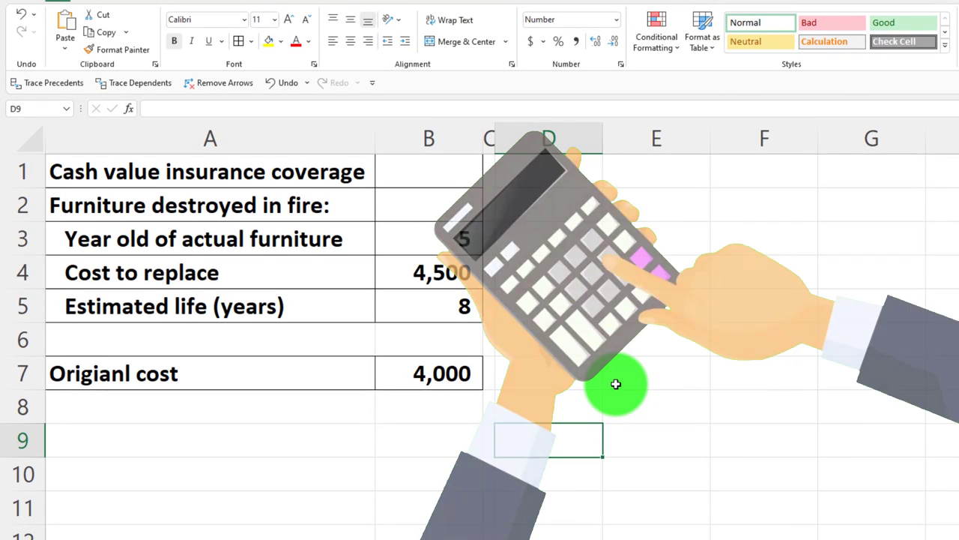
drag(268, 172, 400, 357)
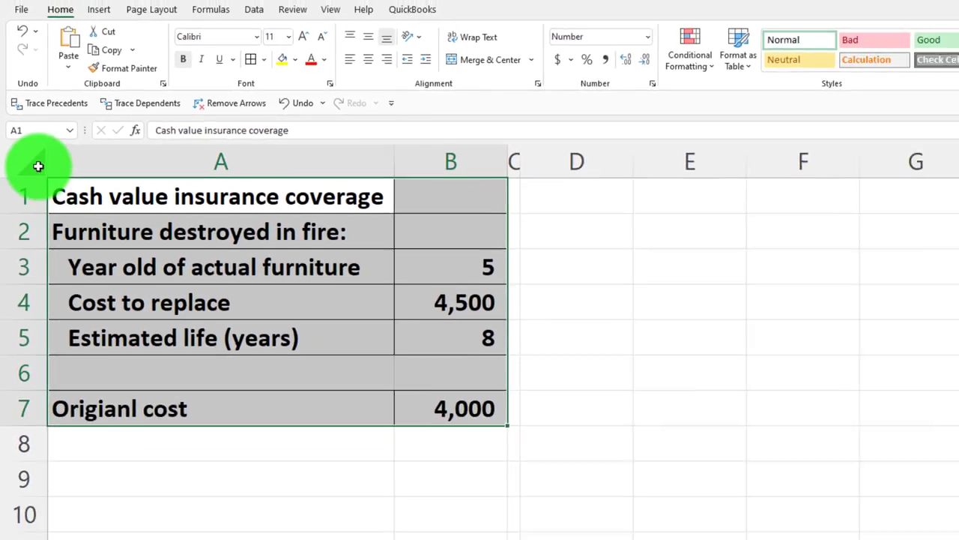
click(30, 151)
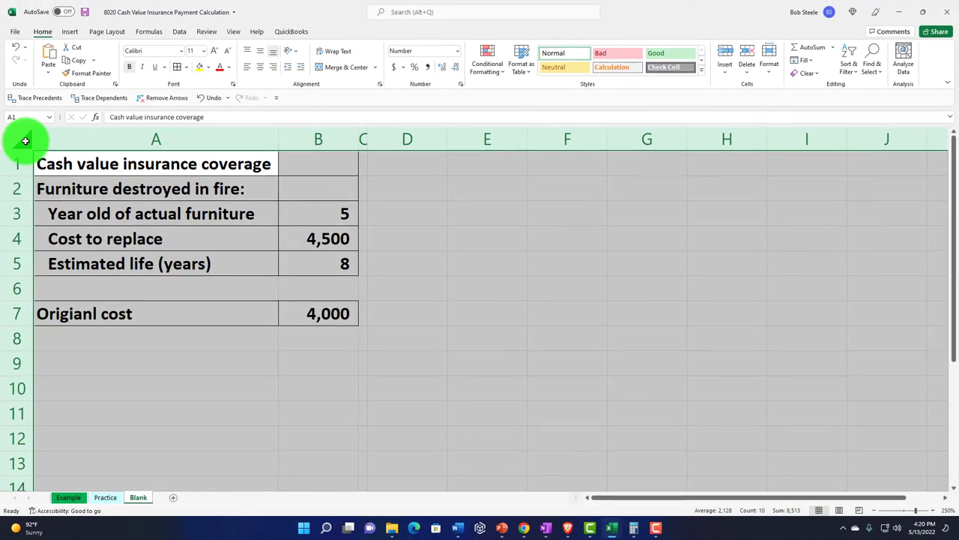
right_click(413, 258)
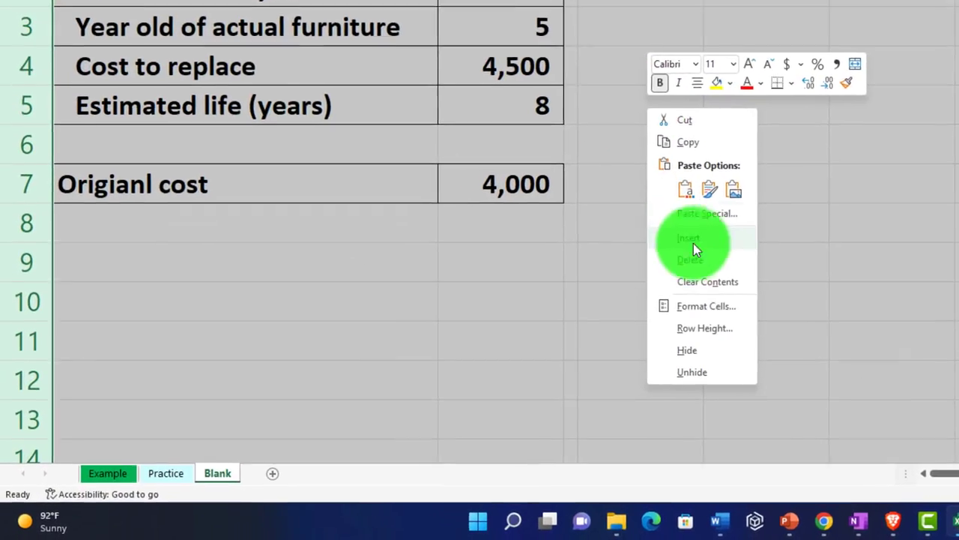
click(705, 306)
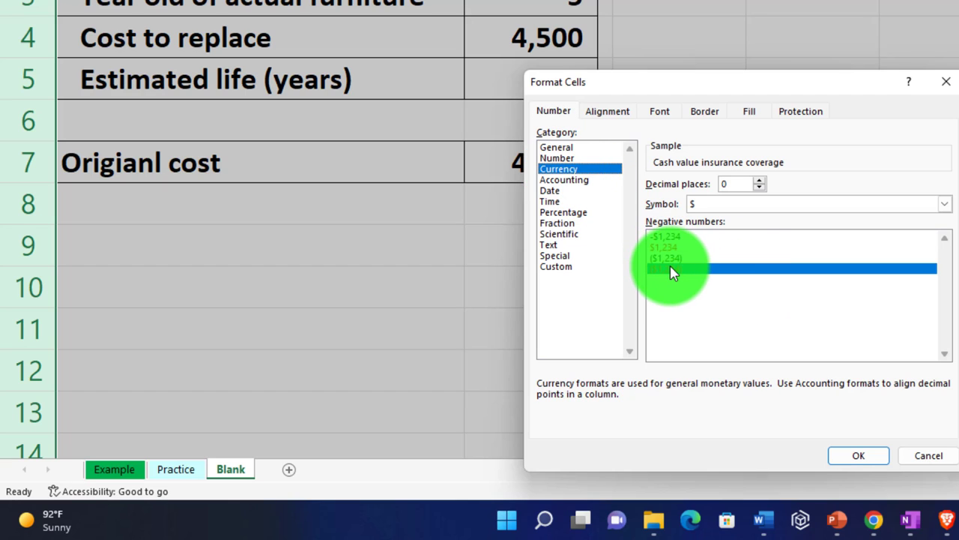
click(744, 206)
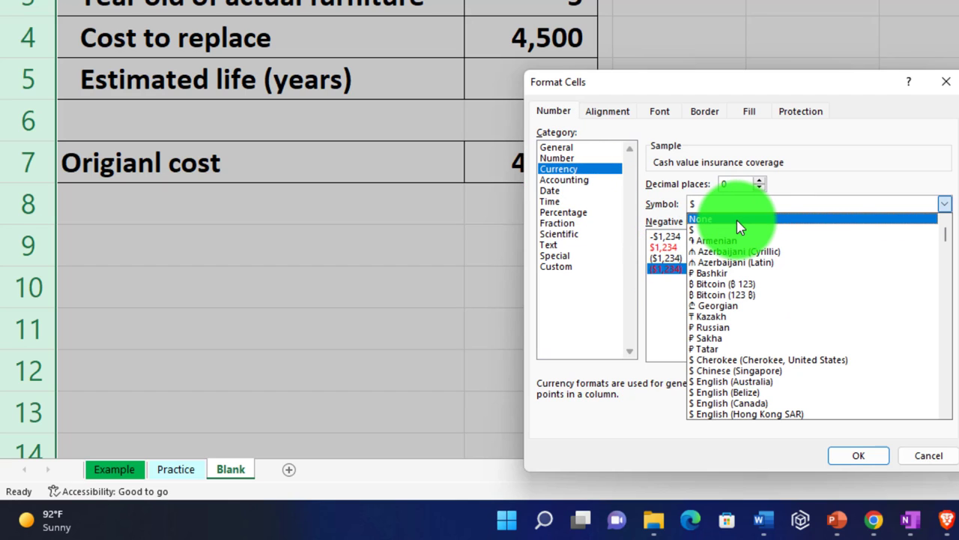
click(740, 220)
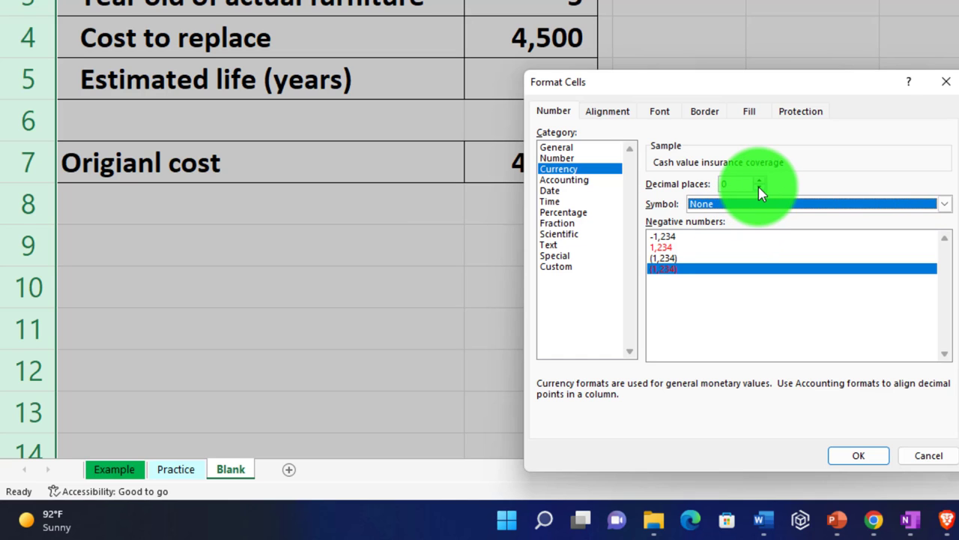
click(947, 87)
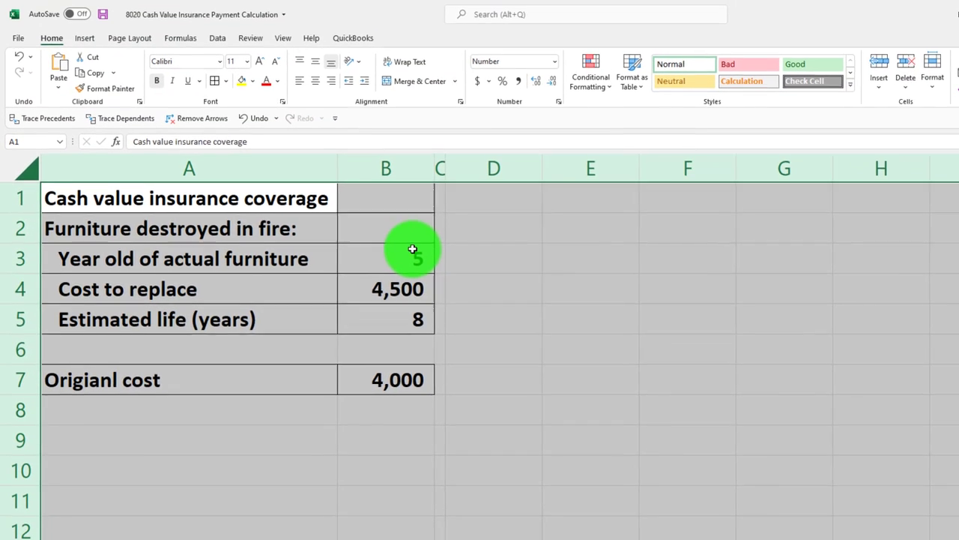
drag(412, 249, 414, 343)
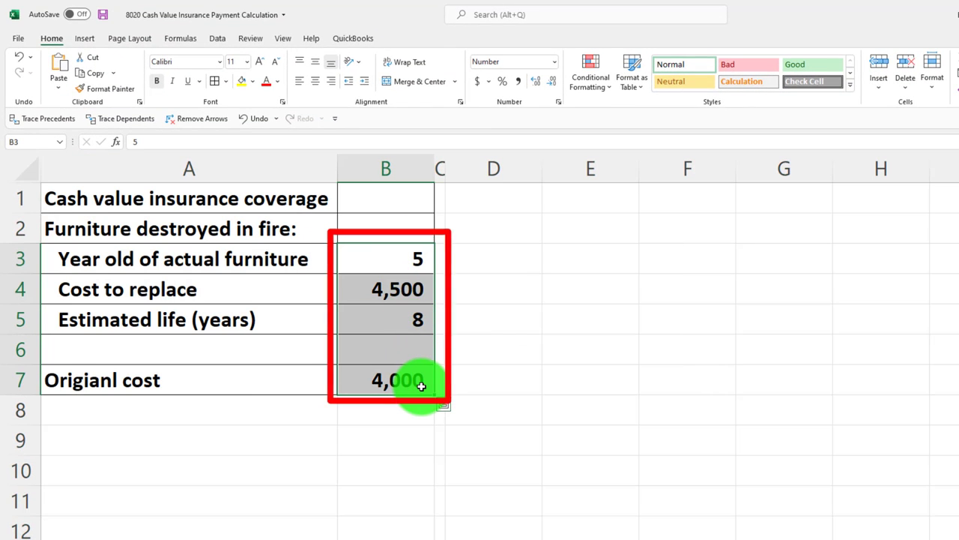
click(418, 442)
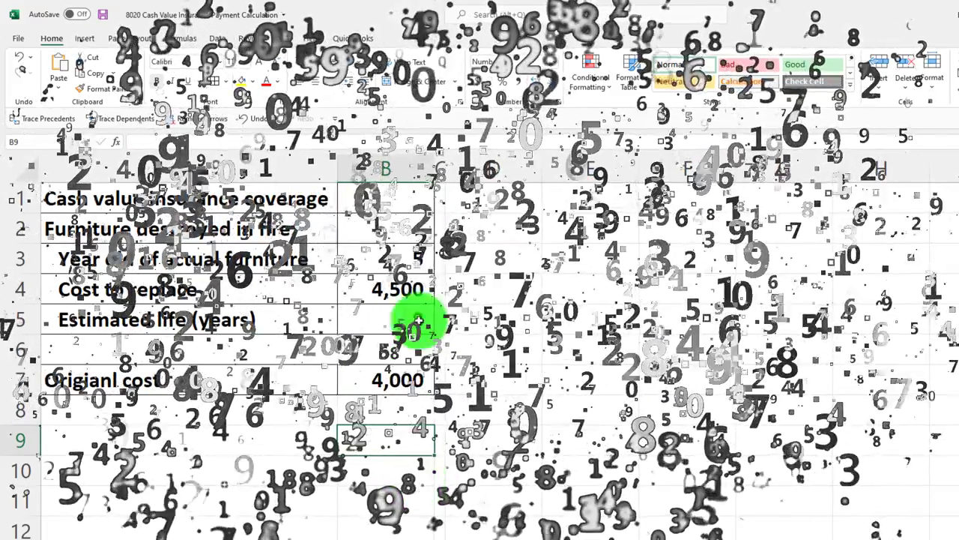
click(424, 261)
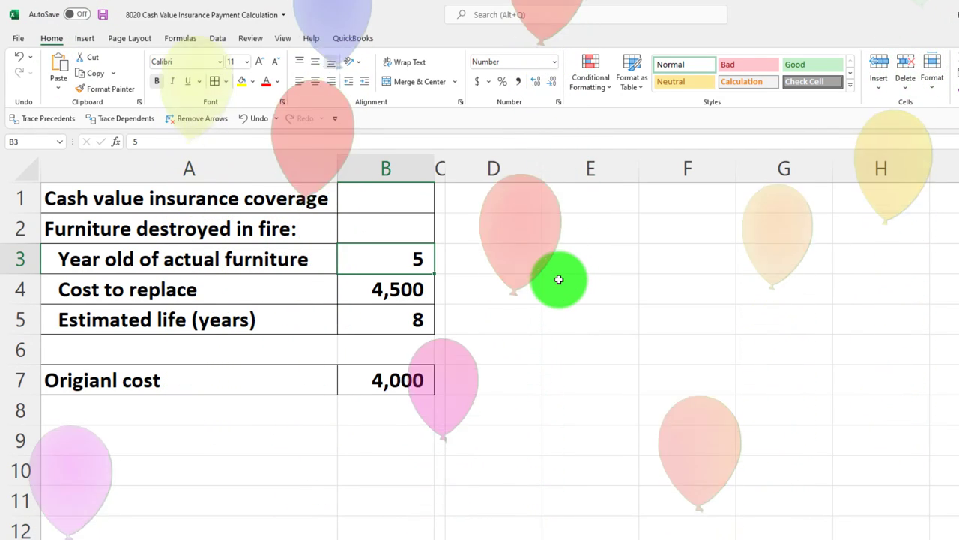
key(Down)
key(Left)
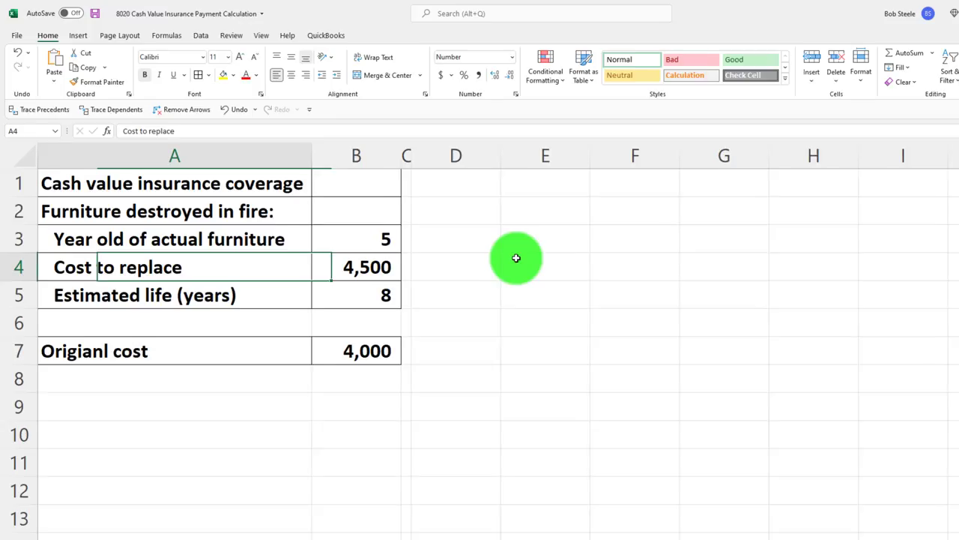
key(Up)
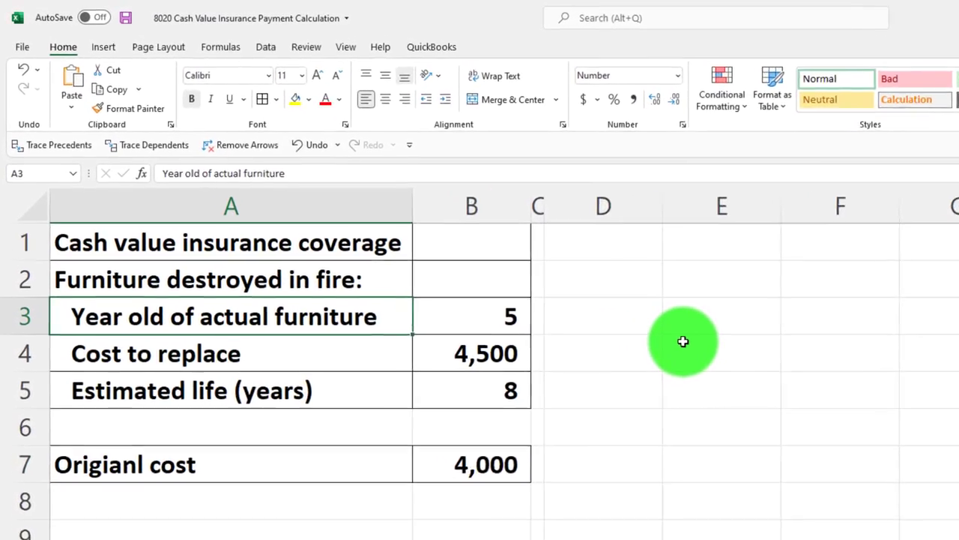
key(Right)
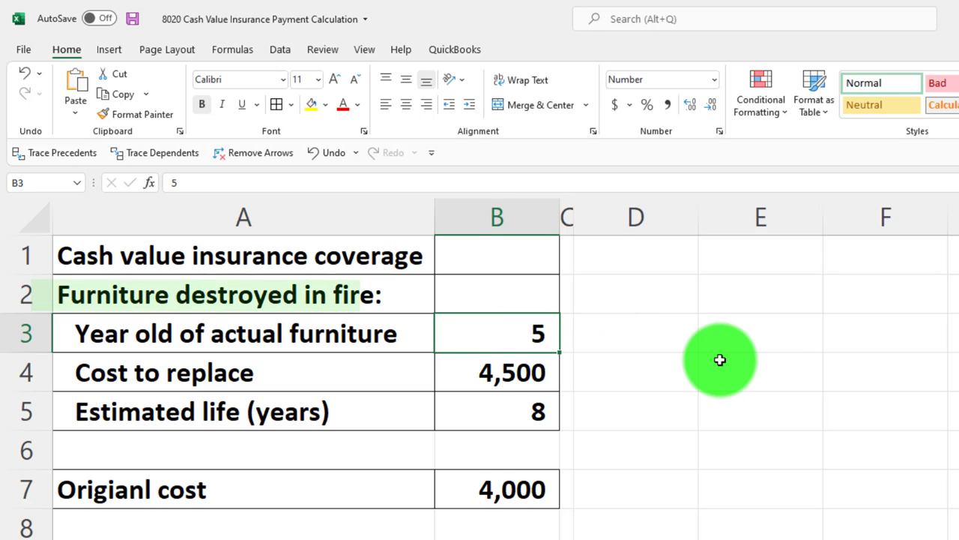
key(Down)
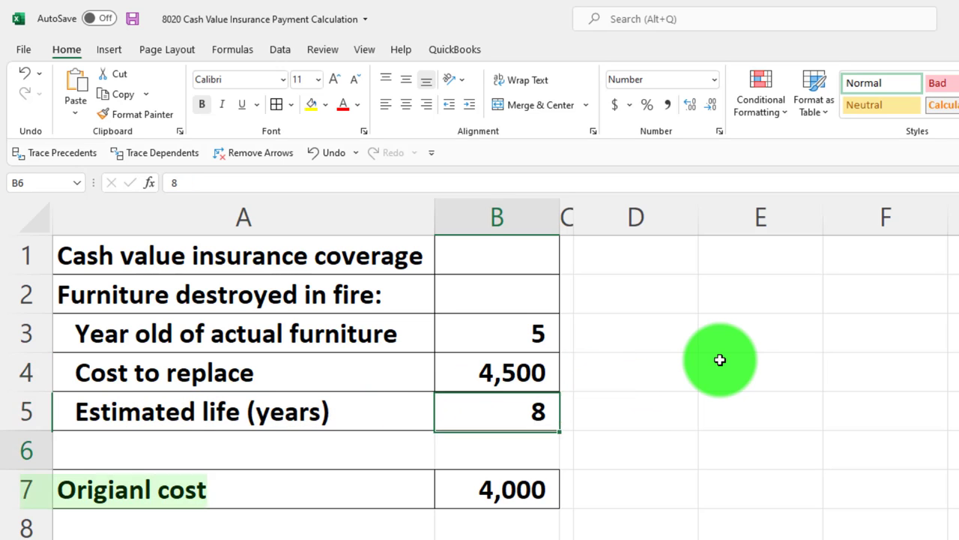
key(Down)
key(Down)
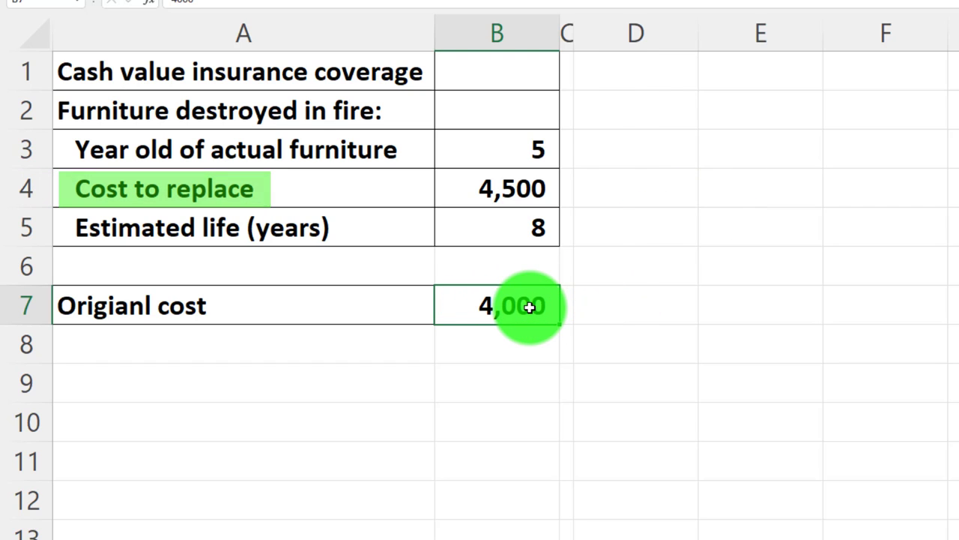
Step: Widen column D beside the fire-loss inputs, ending on cell D1
click(502, 191)
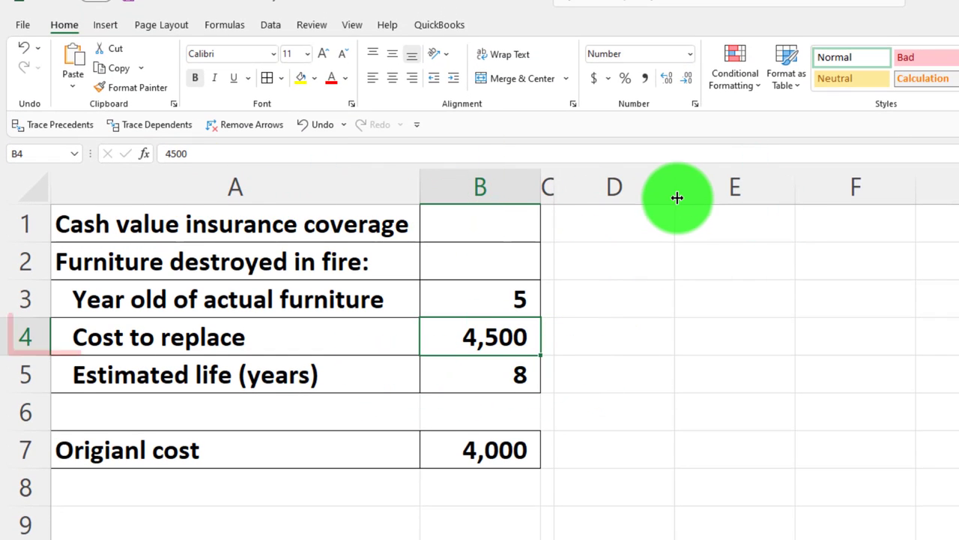
drag(677, 195, 666, 101)
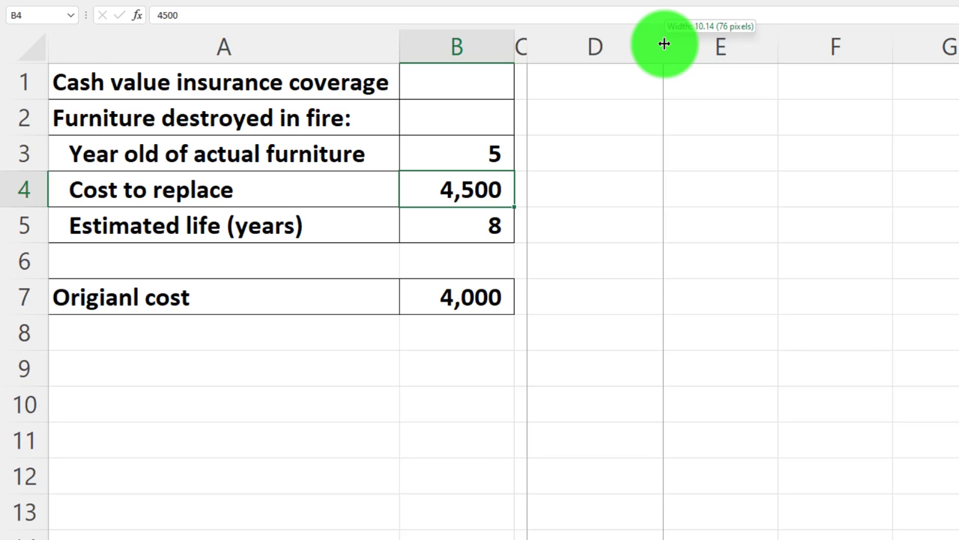
drag(712, 45, 810, 45)
click(696, 78)
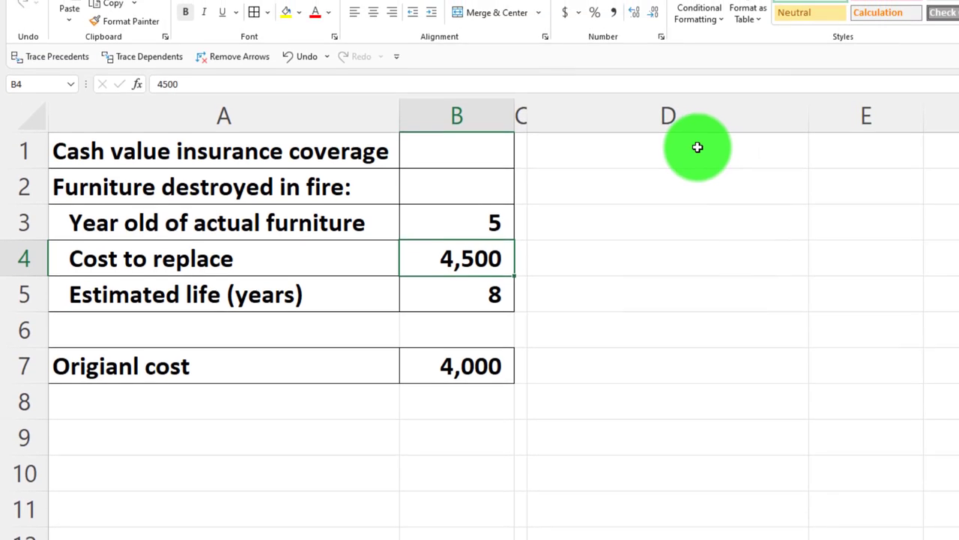
Step: Enter the heading 'Insurance Payment (Actual Cash Value)' in D1
text(Insurance Payment (Actual Cs)
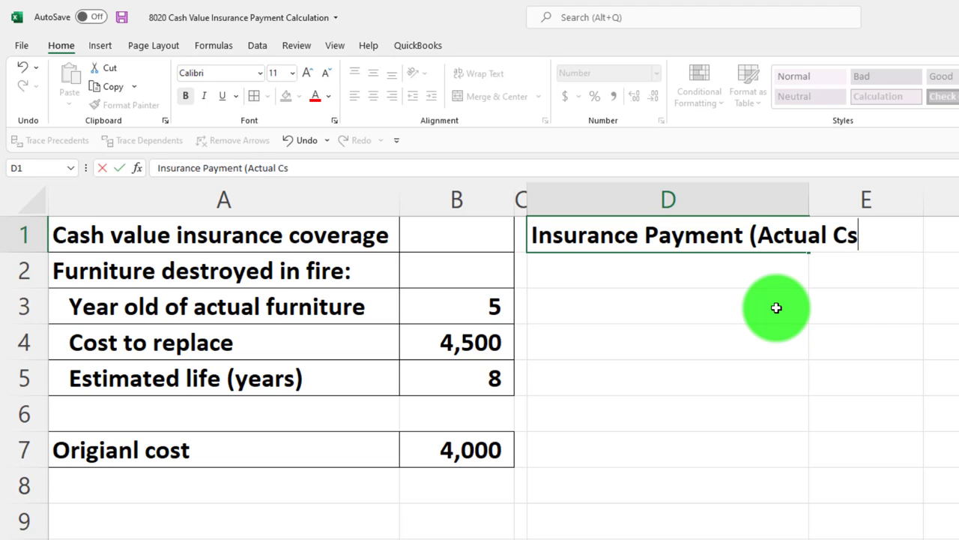
key(BackSpace)
text(ash Value)
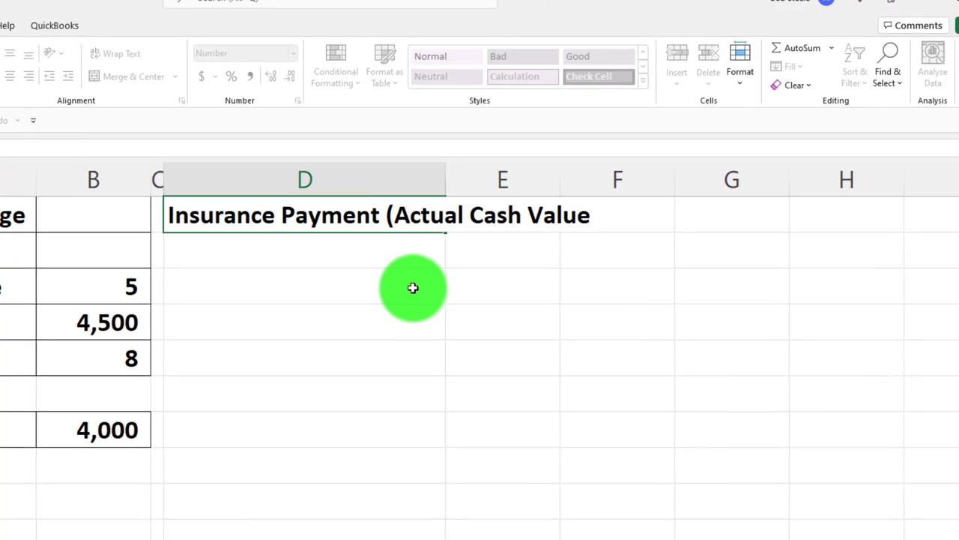
text())
key(Return)
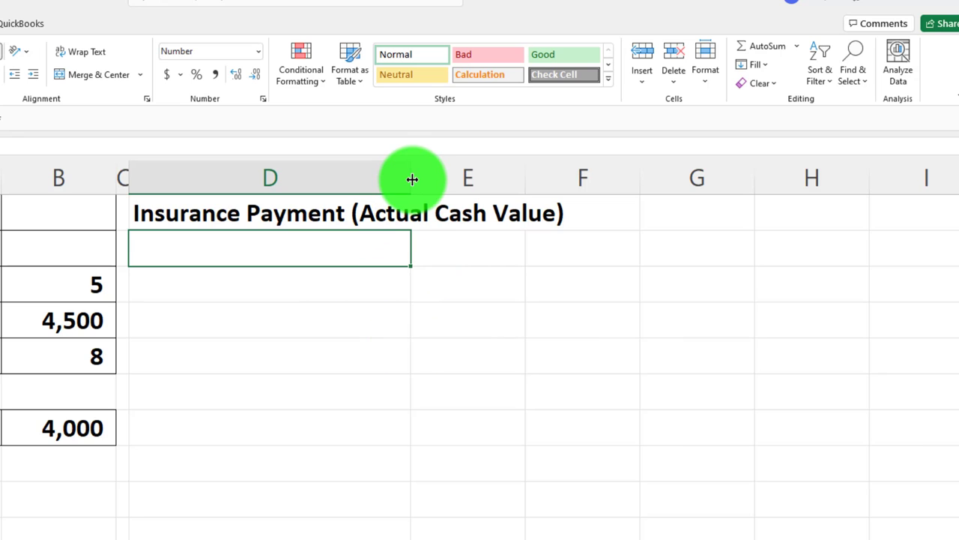
Step: Widen column D to fit the heading and select D1:E1
mouse_move(412, 179)
mouse_down()
mouse_move(430, 177)
mouse_move(424, 182)
mouse_up()
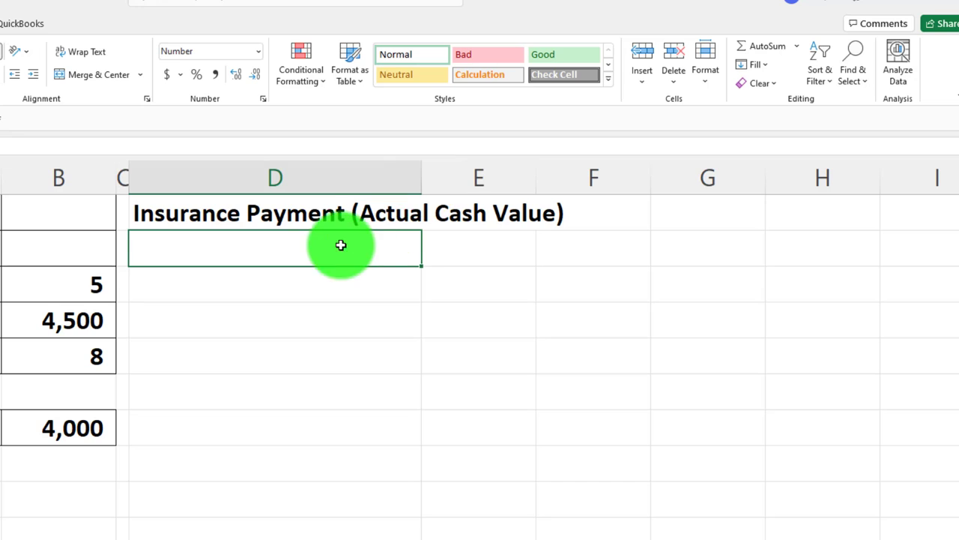
drag(311, 217, 477, 212)
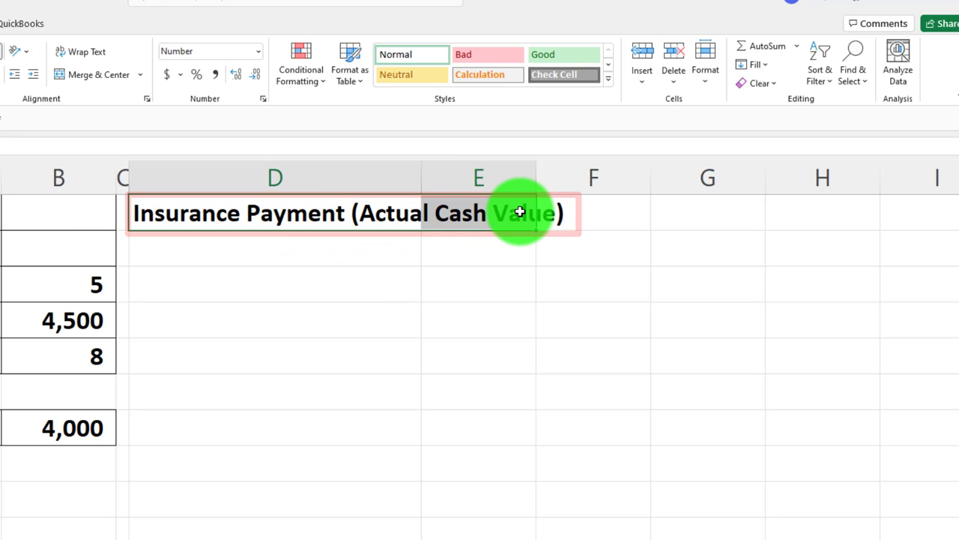
click(493, 274)
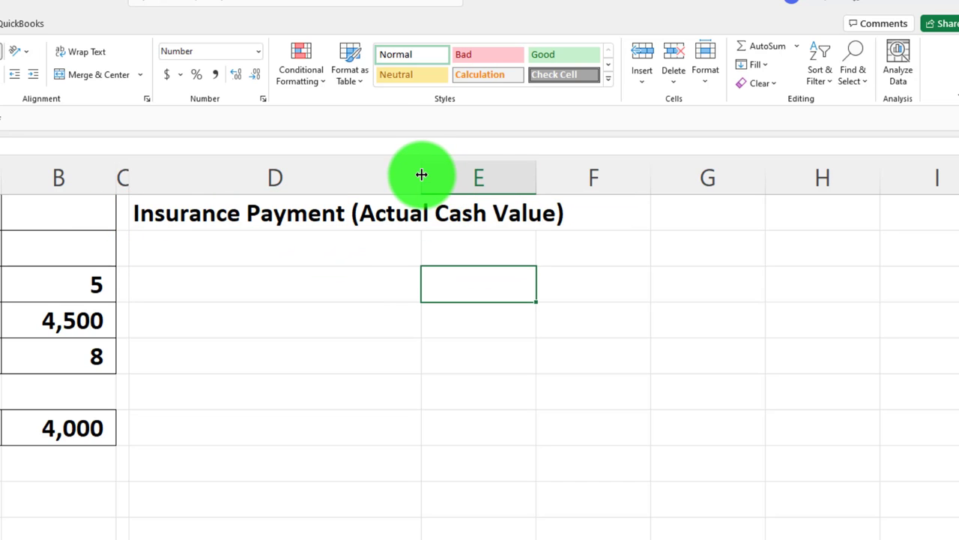
drag(422, 175, 439, 171)
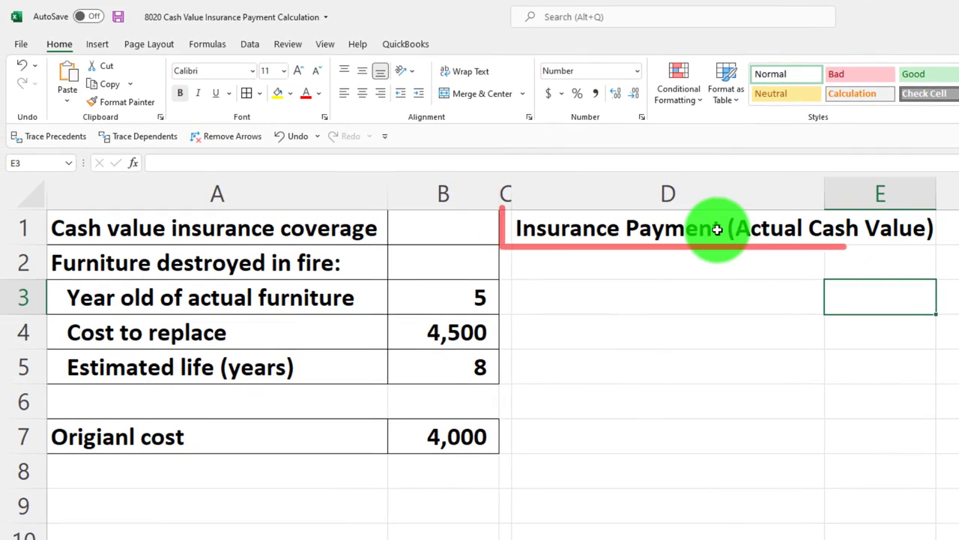
drag(649, 234, 840, 239)
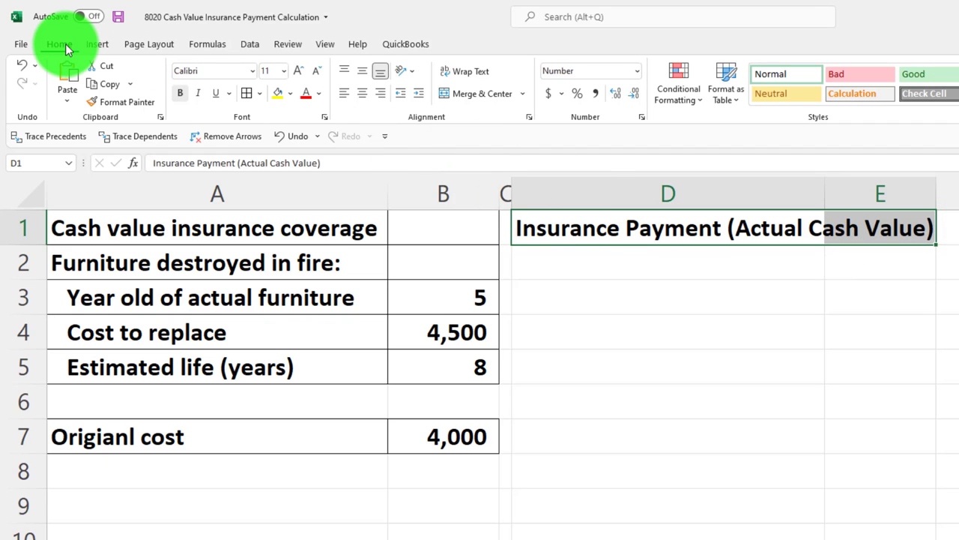
Step: Give the heading cells D1:E1 a black fill with white text
click(292, 100)
click(290, 129)
click(320, 97)
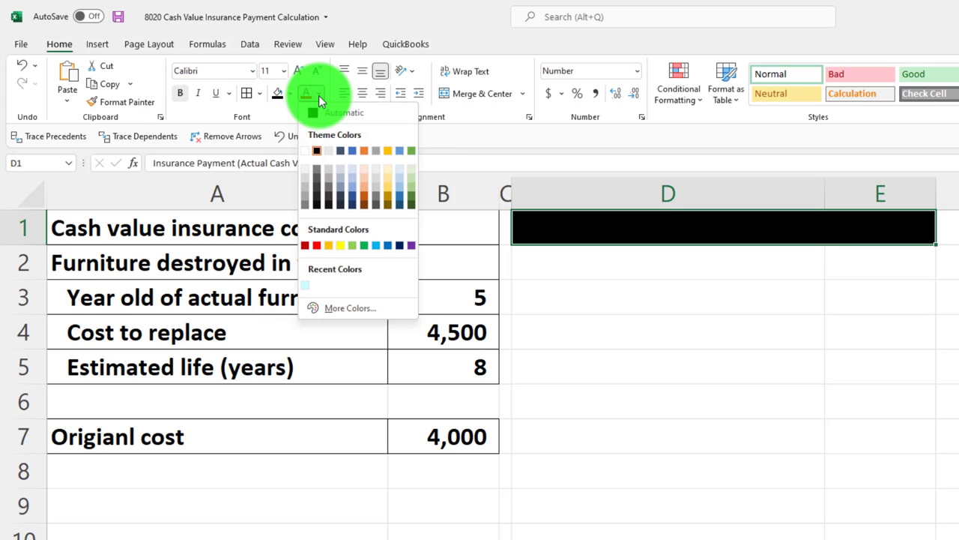
click(304, 150)
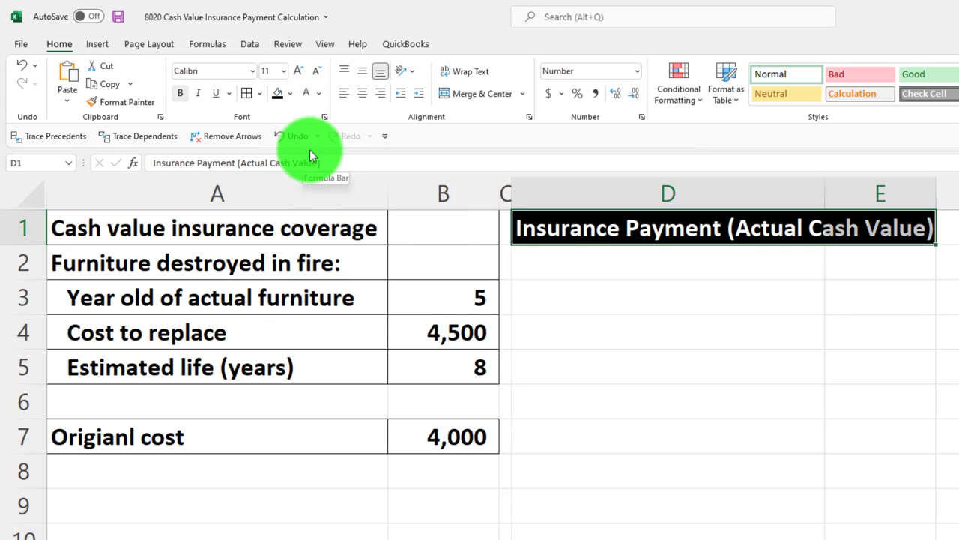
click(588, 274)
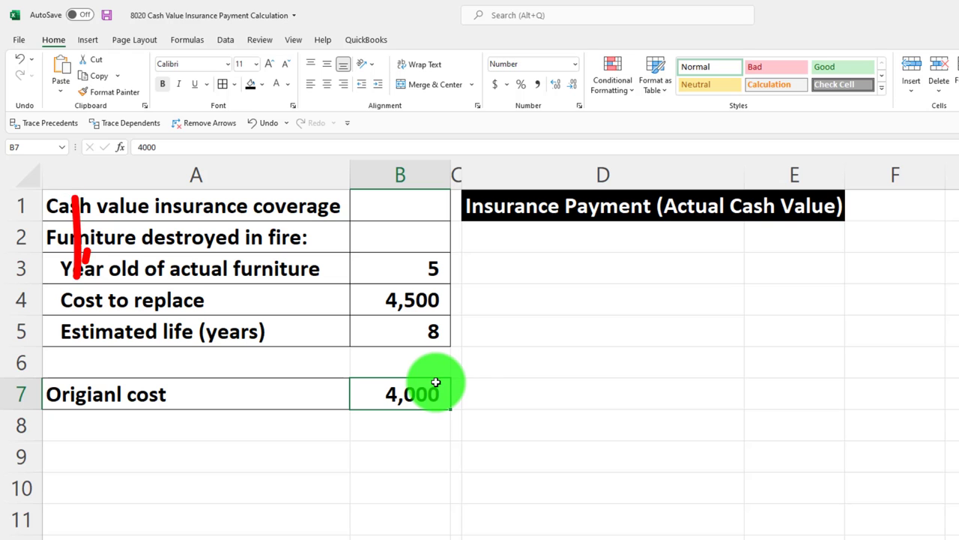
Step: Link D2 to the Cost to replace label (=A4) and E2 to the 4,500 cost (=B4)
click(505, 248)
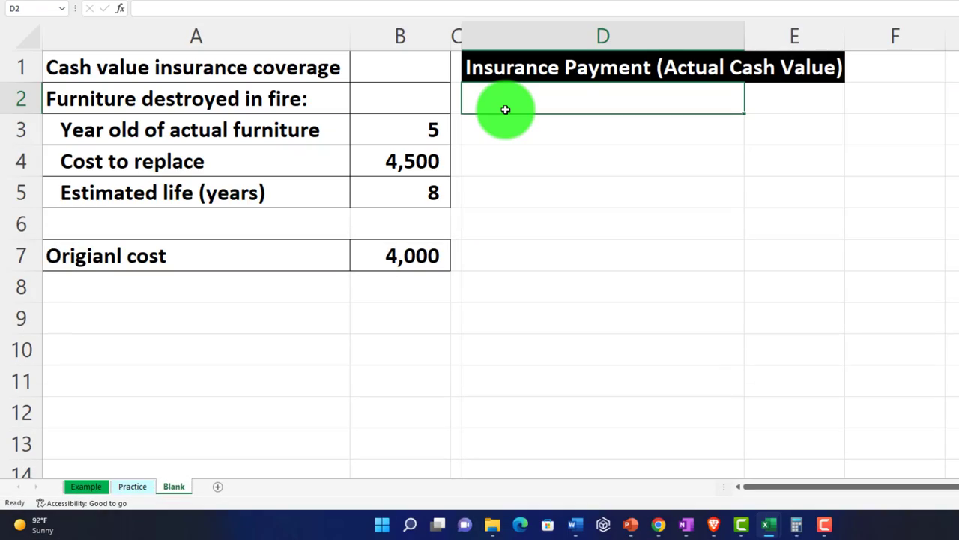
key(Down)
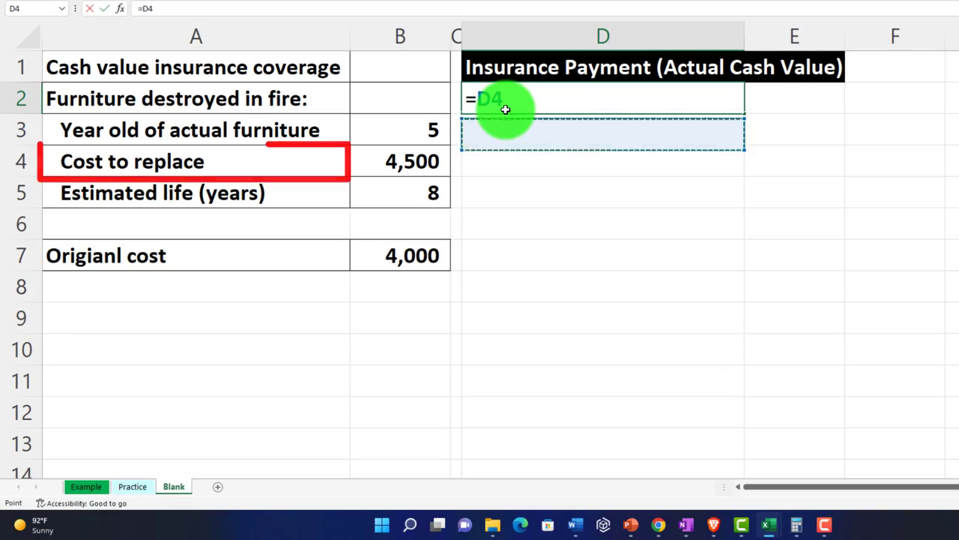
key(Down)
key(Left)
key(Left)
key(Left)
key(Tab)
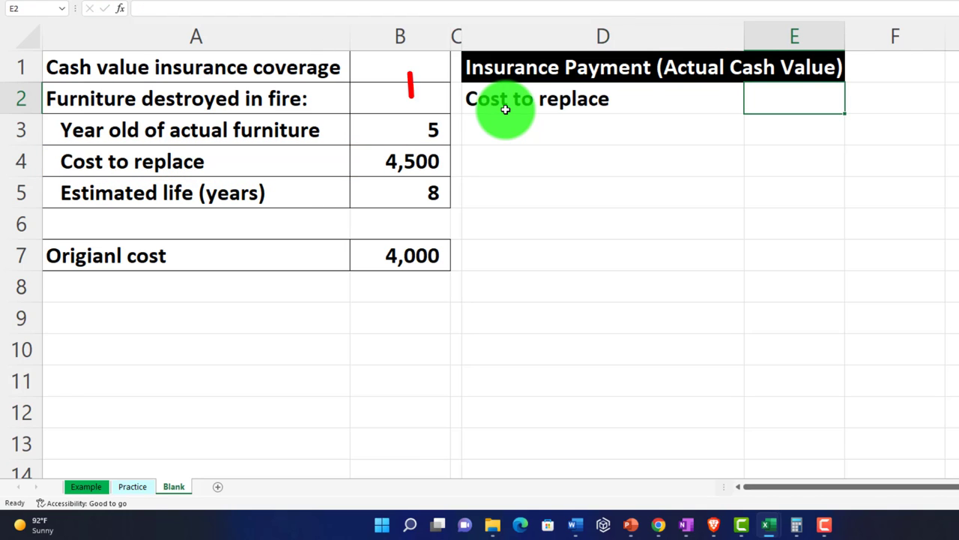
text(=)
key(Left)
key(Left)
key(Left)
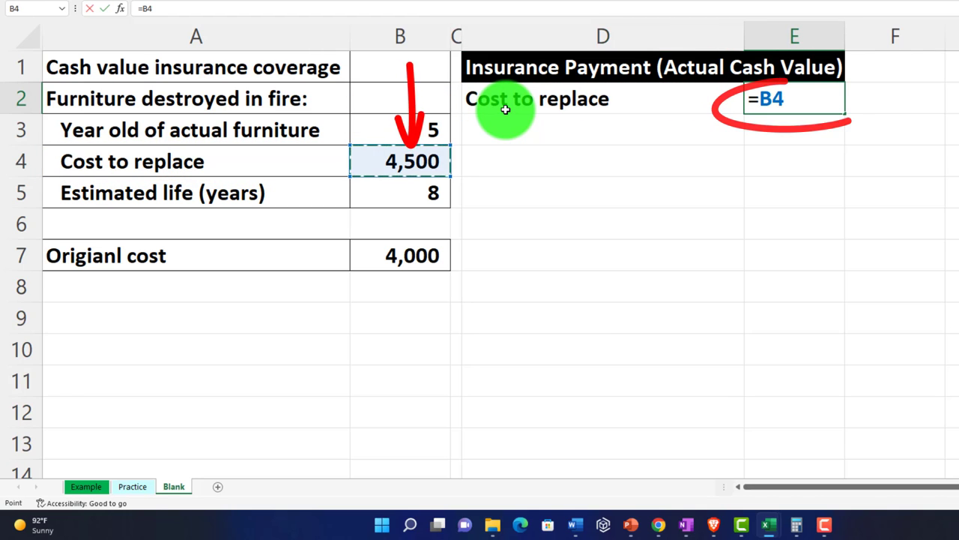
key(Return)
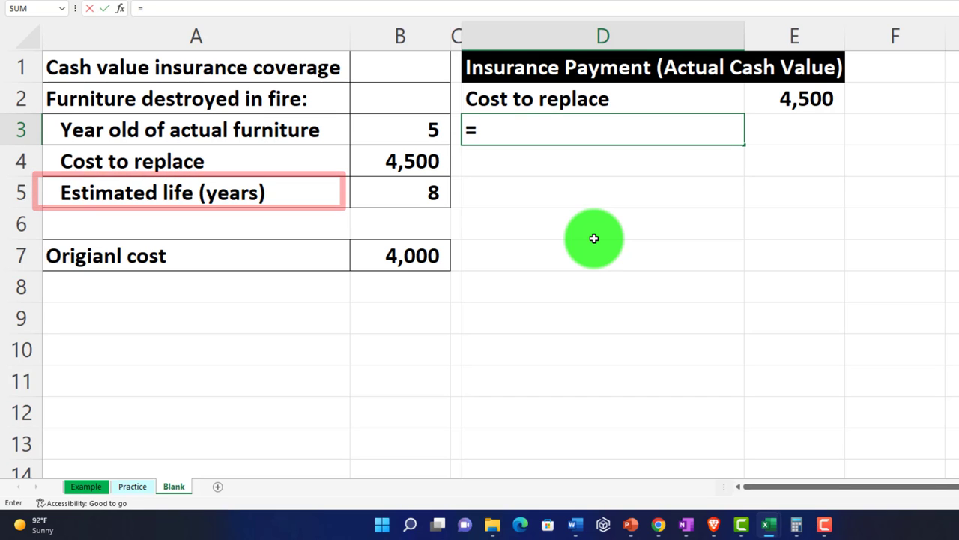
Step: Link D3 to the Estimated life (years) label (=A5) and E3 to its value 8 (=B5)
key(Down)
key(Down)
key(Left)
key(Left)
key(Left)
key(ctrl+Return)
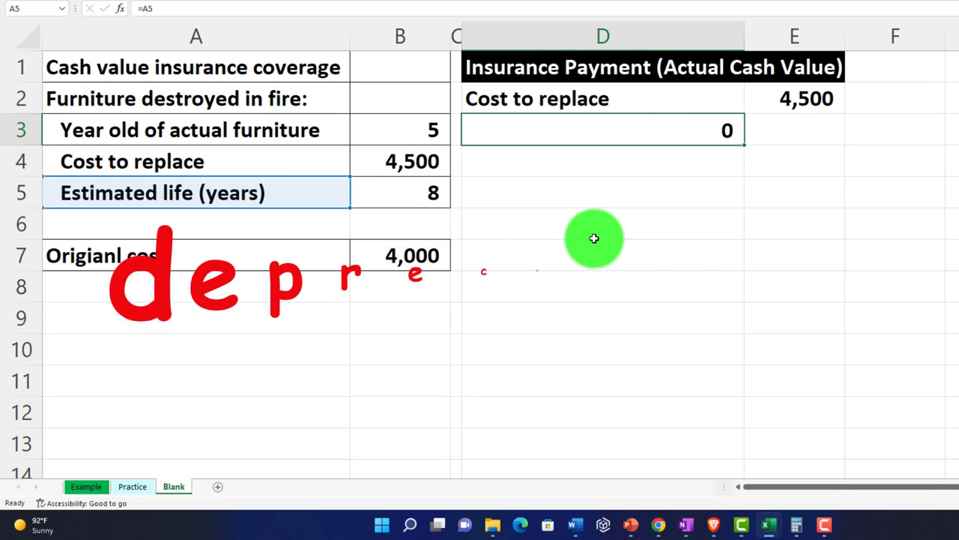
key(Tab)
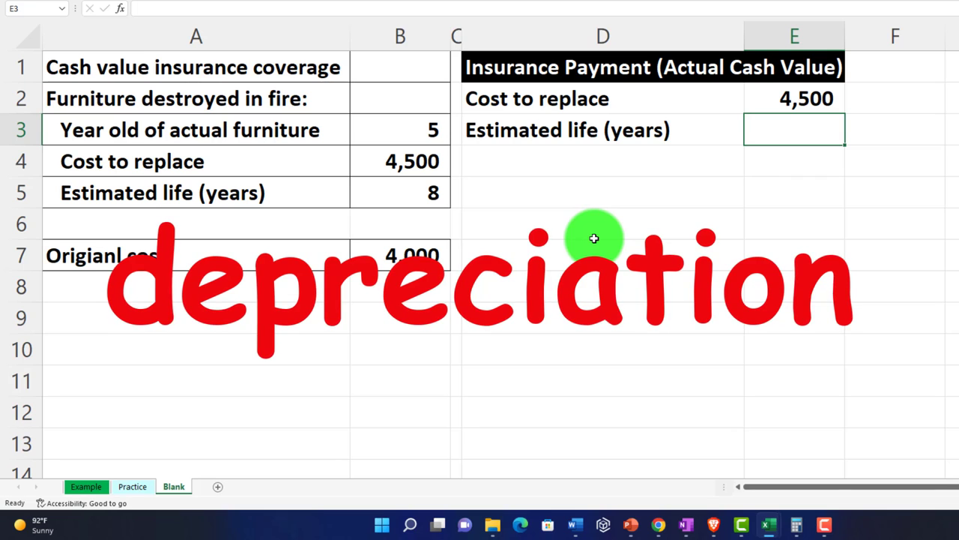
text(=)
key(Down)
key(Down)
key(Left)
key(Left)
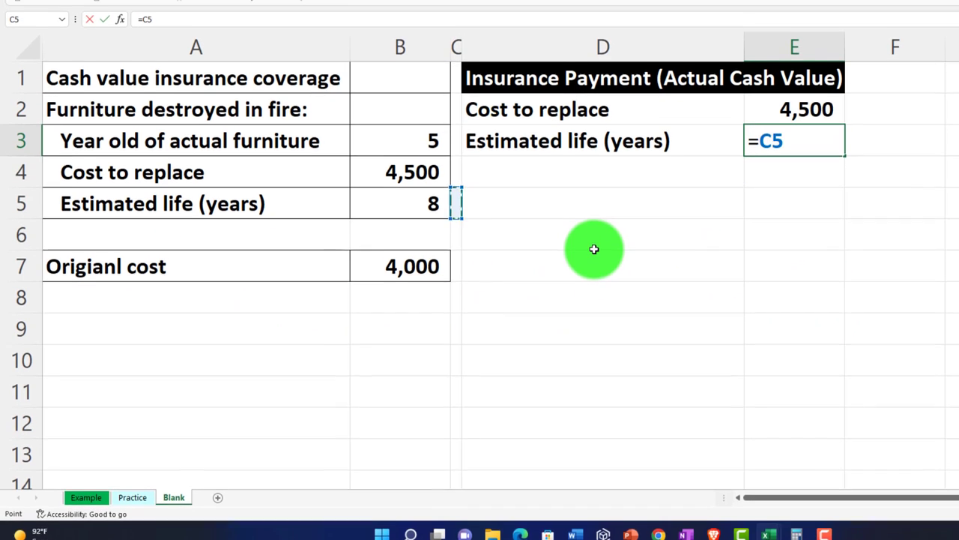
key(Left)
key(Return)
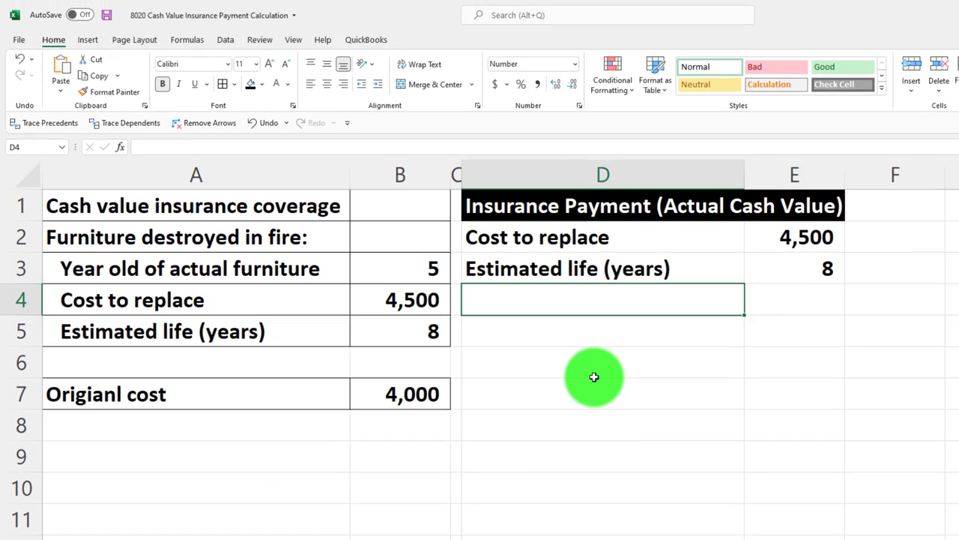
Step: Underline the 8 in E3 and start typing 'Depreciation per year' in D4
key(Up)
key(Right)
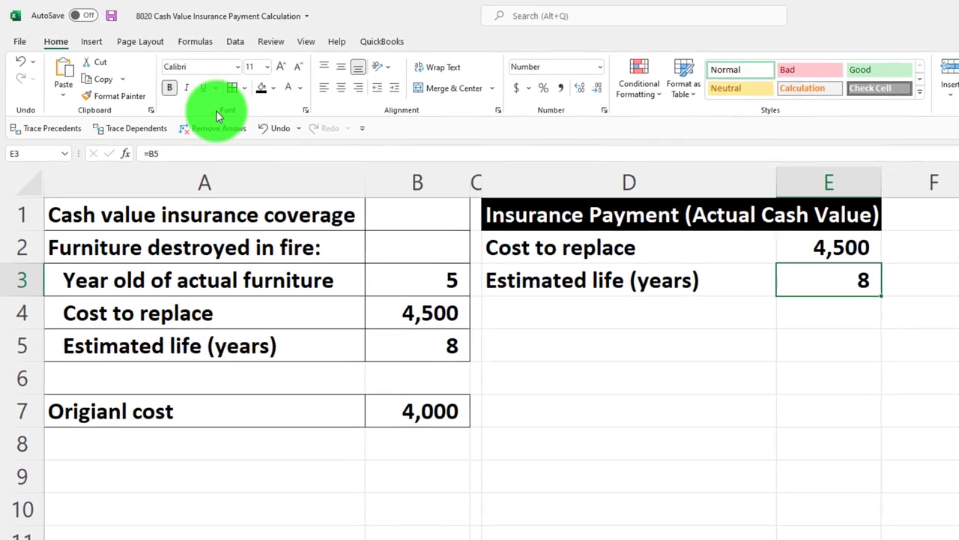
click(202, 88)
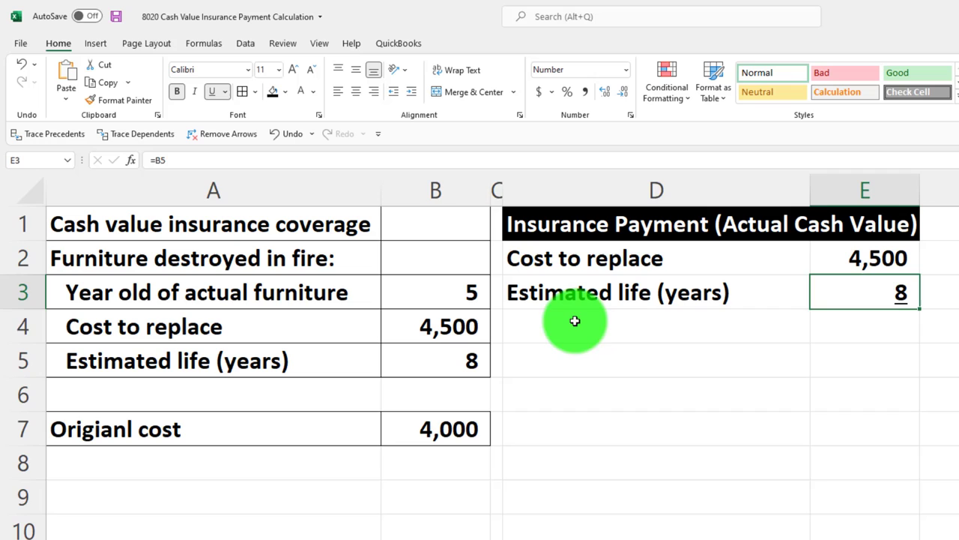
click(577, 322)
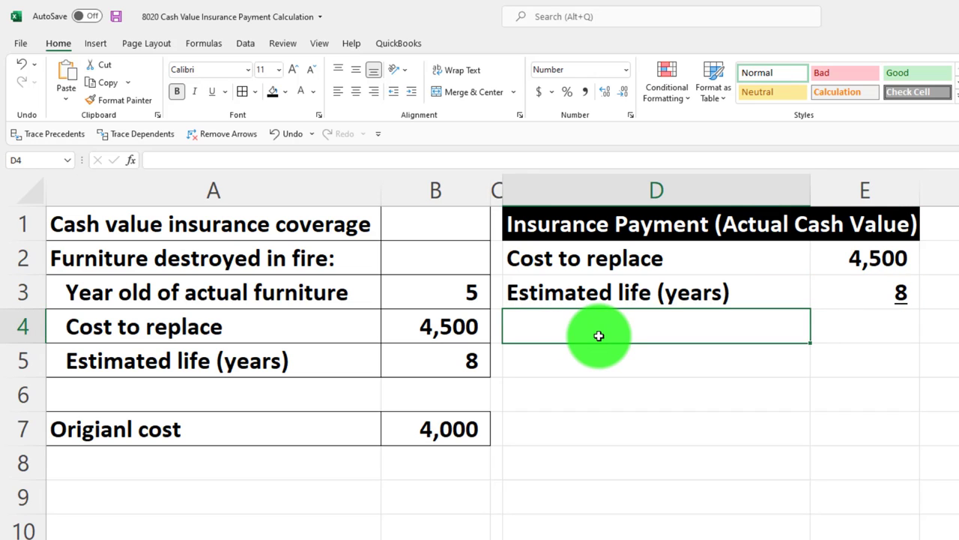
text(Depreciation per year)
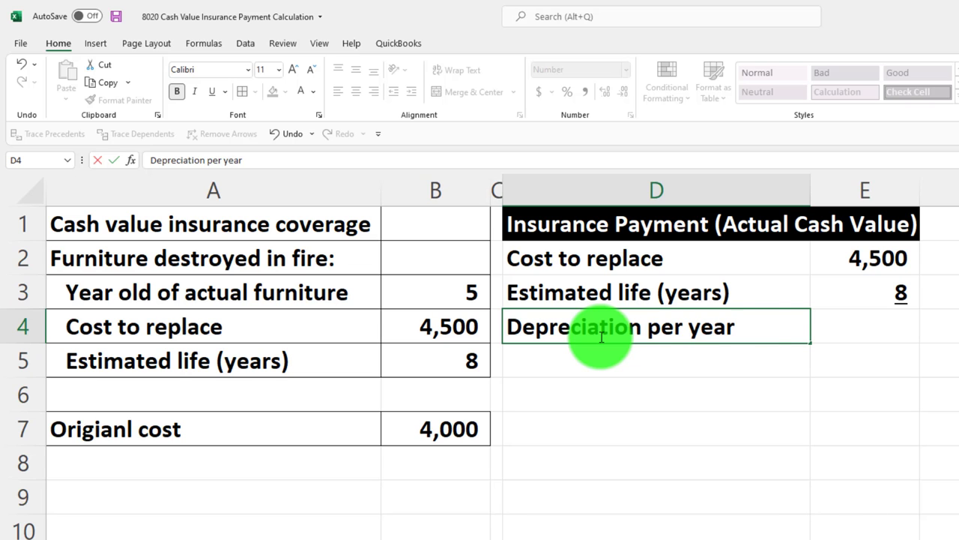
Step: Finish the Depreciation per year label and compute E4 as =E2/E3, giving 563
key(Tab)
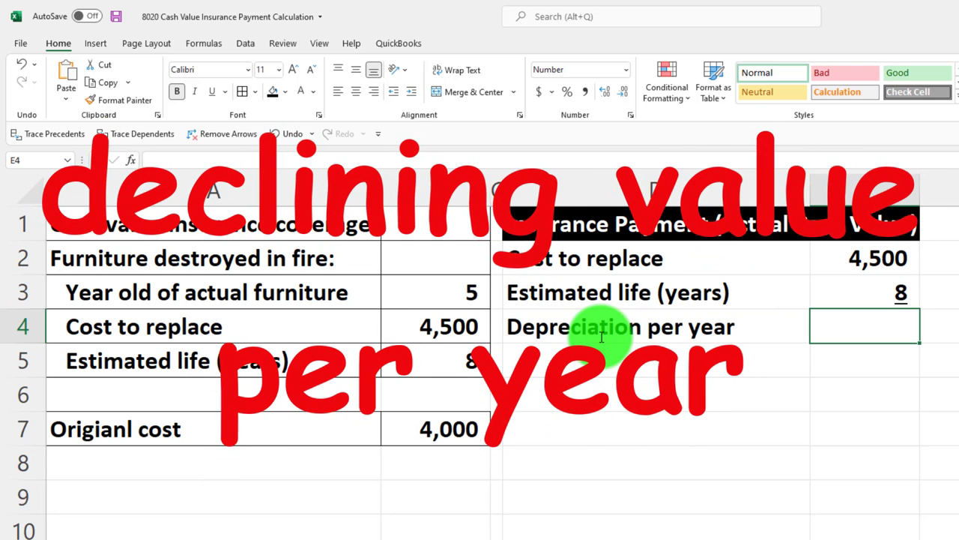
text(=)
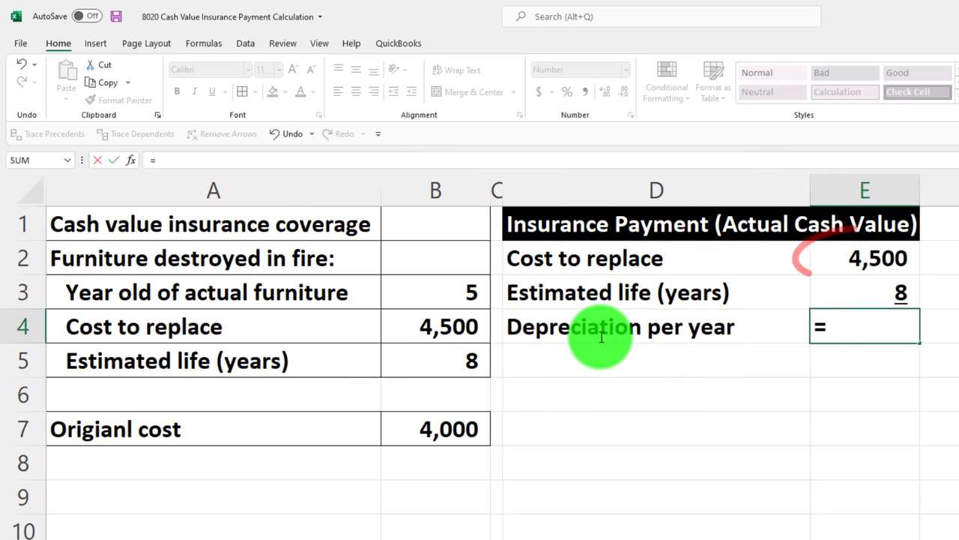
key(Up)
key(Up)
text(/)
key(Up)
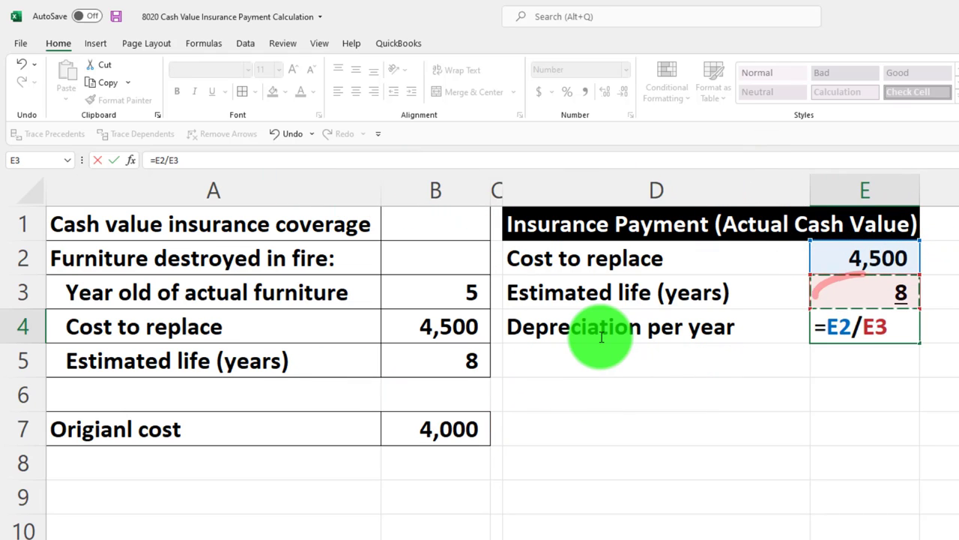
key(Return)
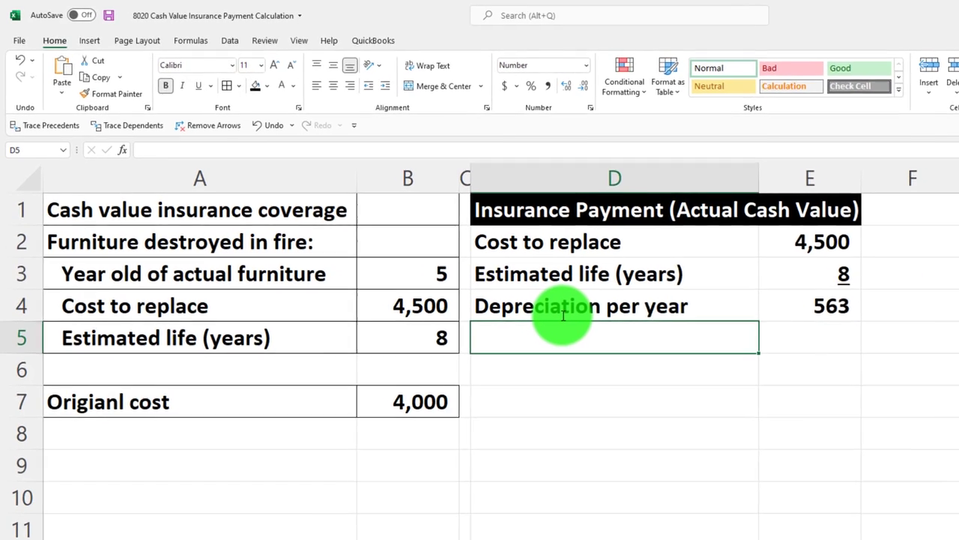
key(Left)
key(Left)
key(Up)
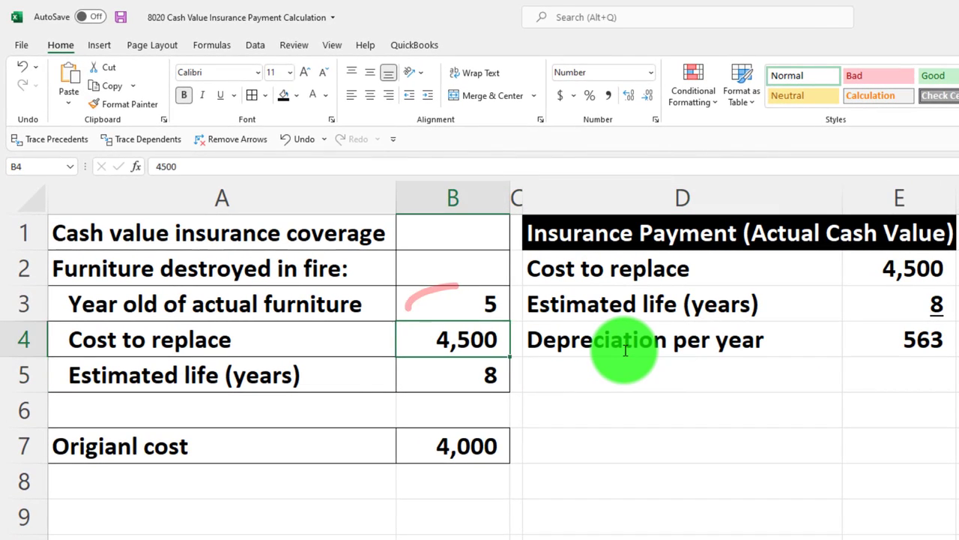
key(Up)
key(Down)
key(Down)
key(Right)
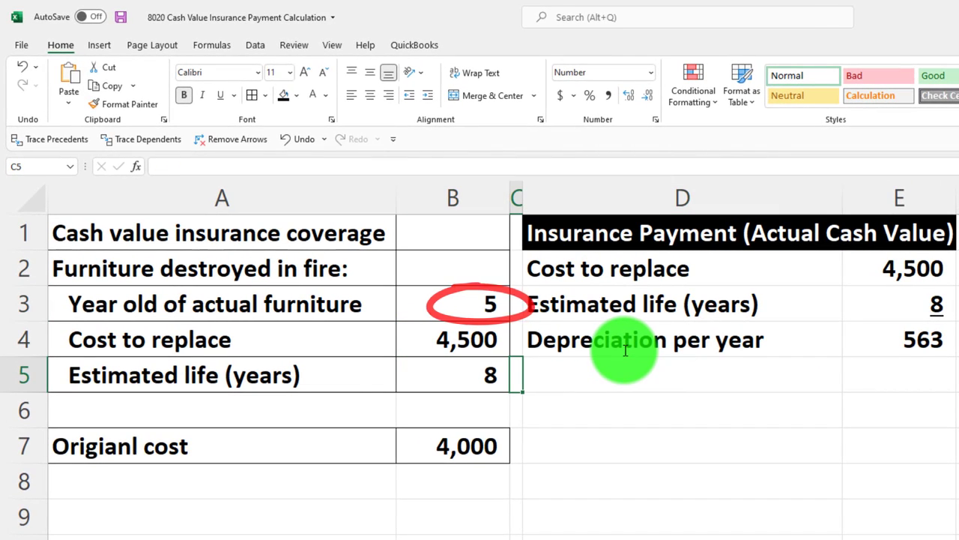
key(Right)
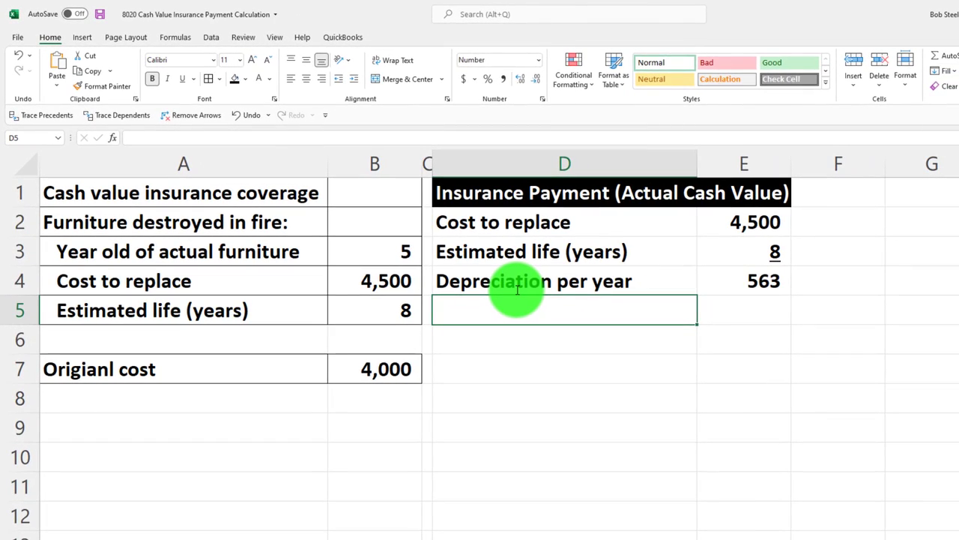
Step: Label D5 'Years old of actural furniture' and link E5 to the age 5 with =B3
text(Years old of actural furniture)
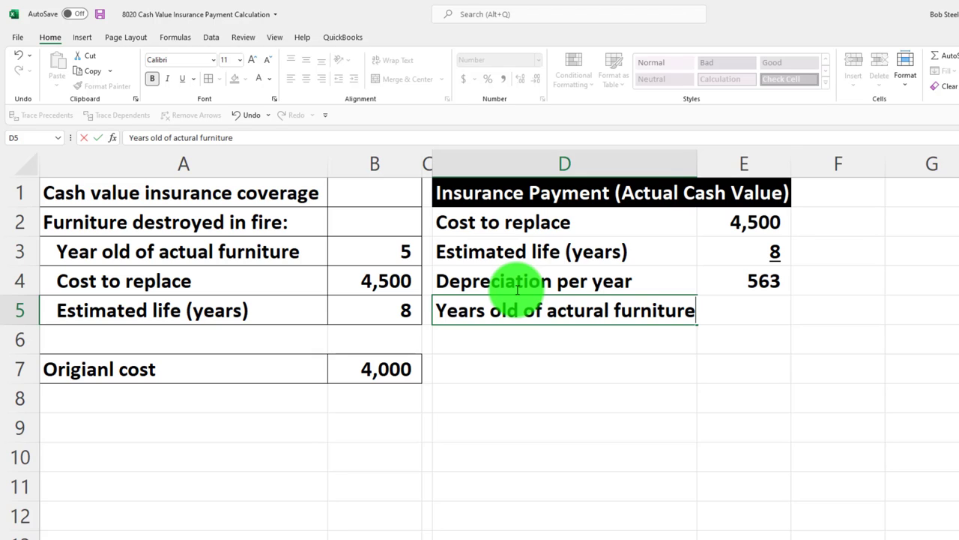
key(Tab)
text(=)
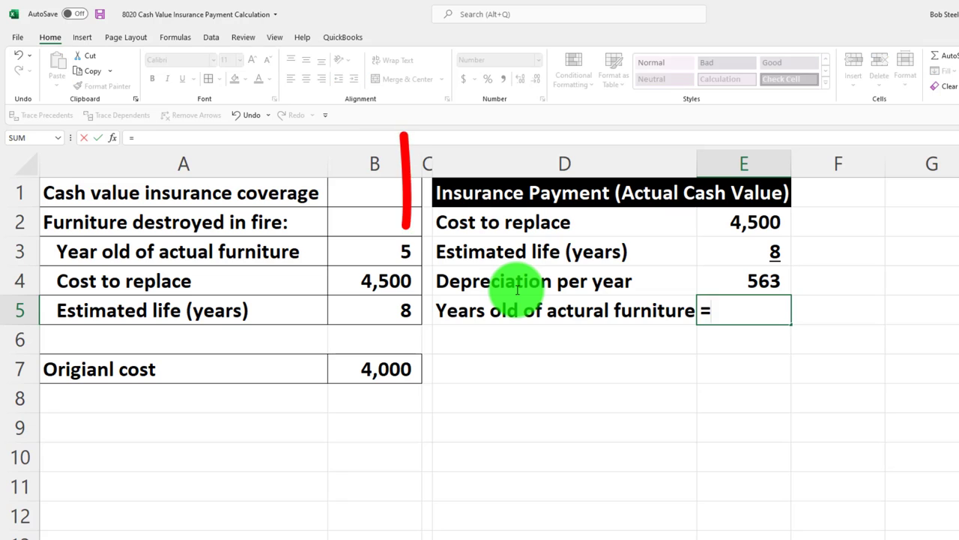
key(Left)
key(Left)
key(Left)
key(Up)
key(Up)
key(Return)
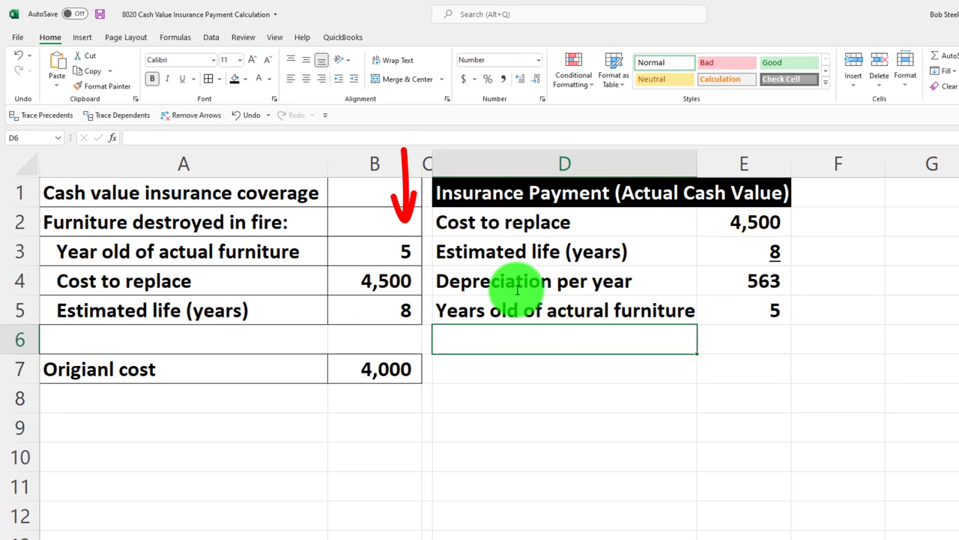
Step: Underline the 5 in E5 and start typing 'Total depreciation' in D6
key(Up)
key(Right)
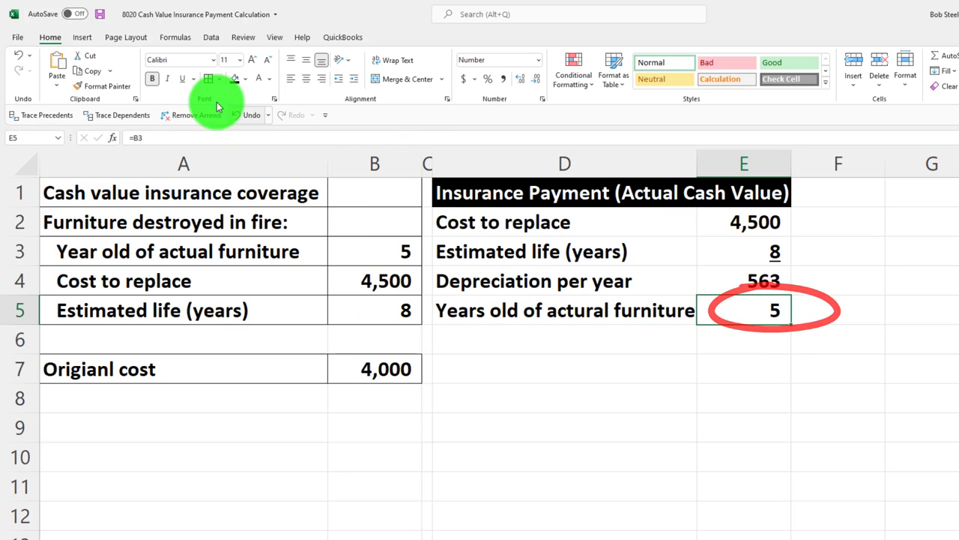
click(182, 78)
key(Left)
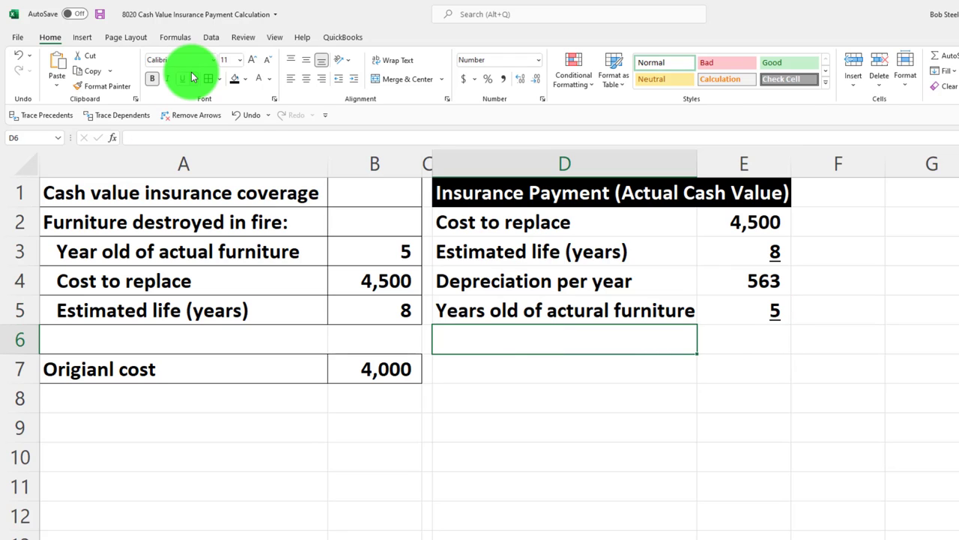
text(Total depreciation)
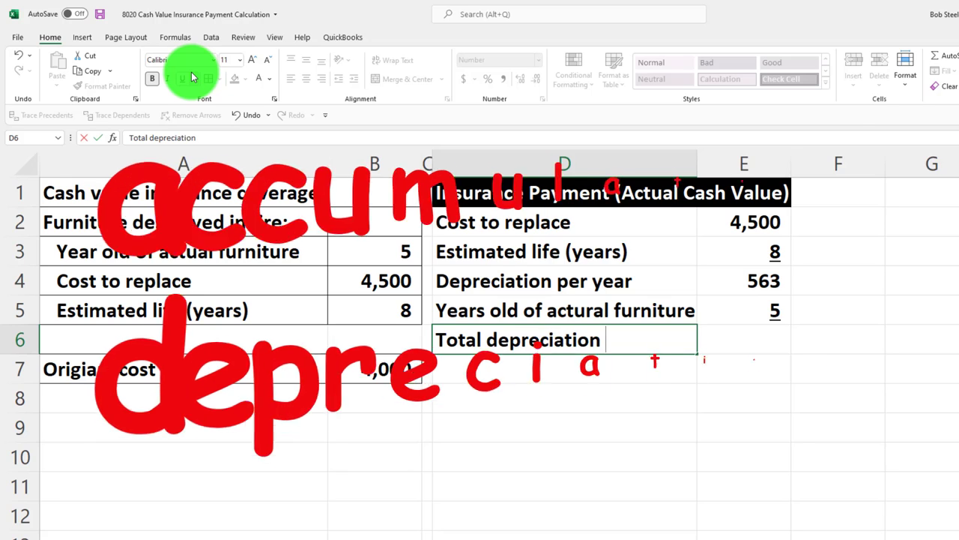
Step: Complete the Total depreciation label and enter =E4*E5 in E6, giving 2,813
key(Tab)
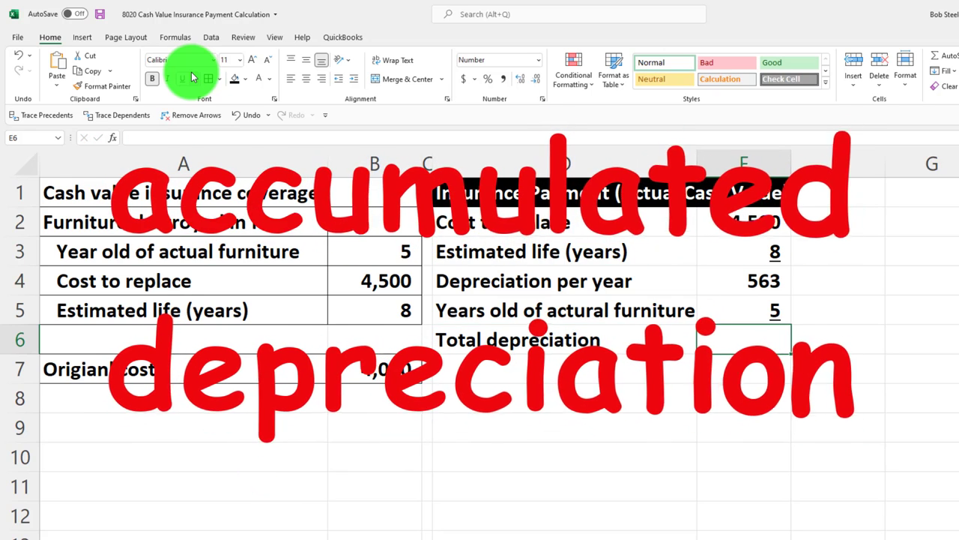
text(=)
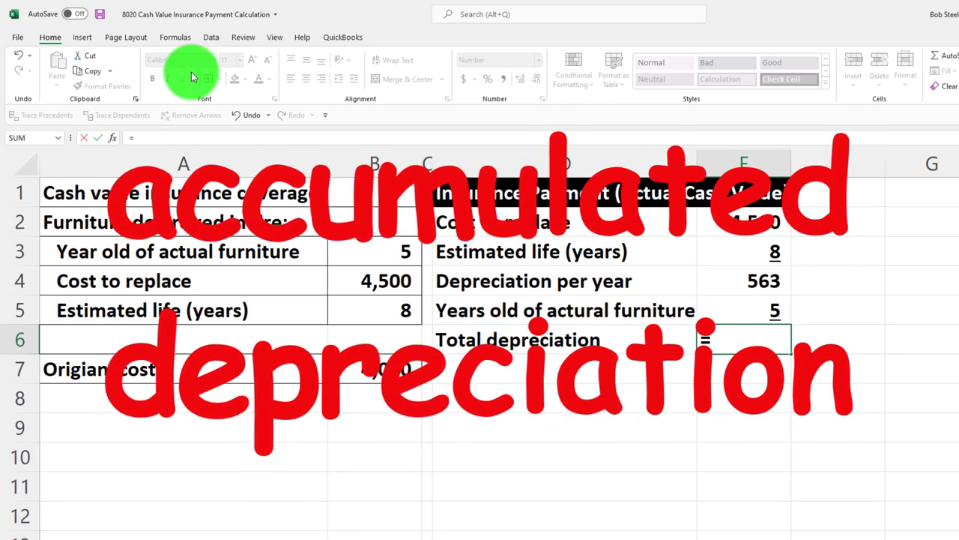
key(Up)
key(Up)
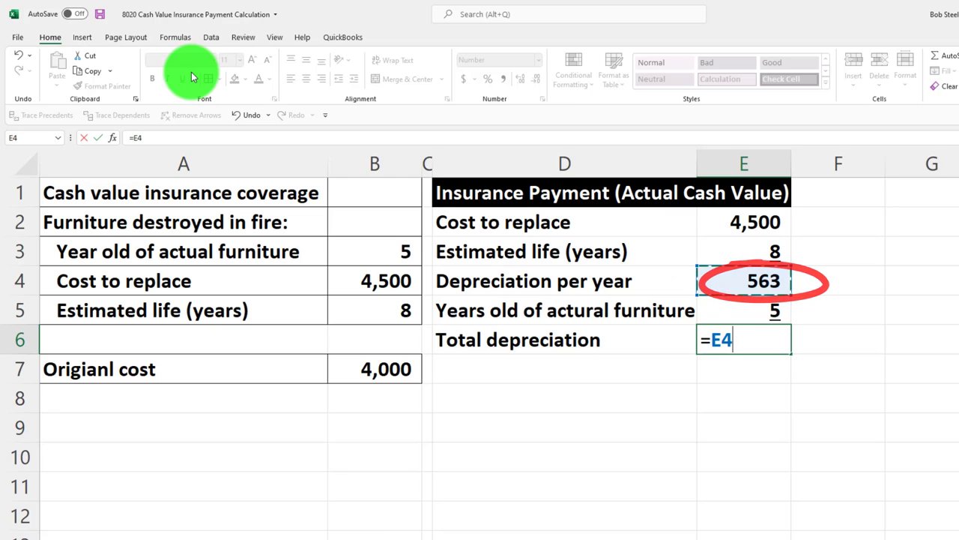
text(*)
key(Up)
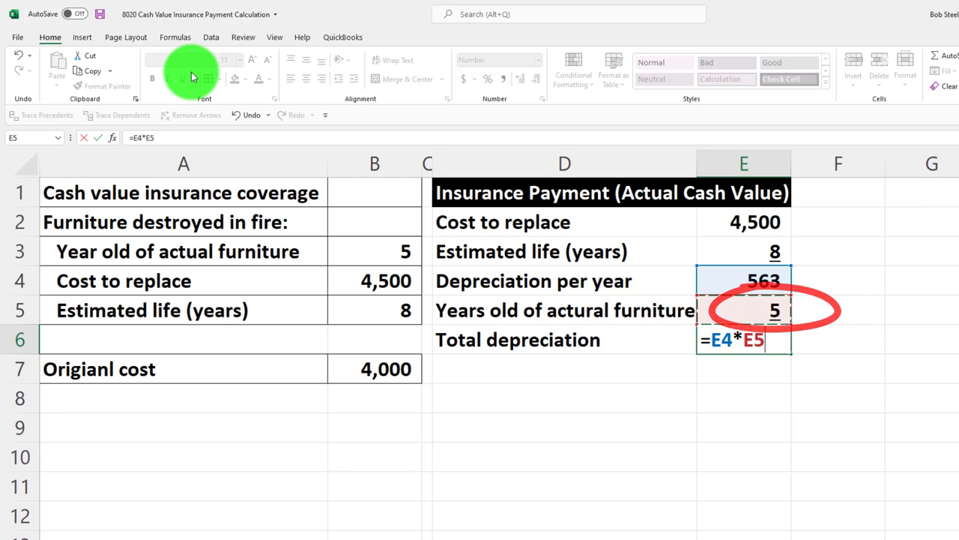
key(Return)
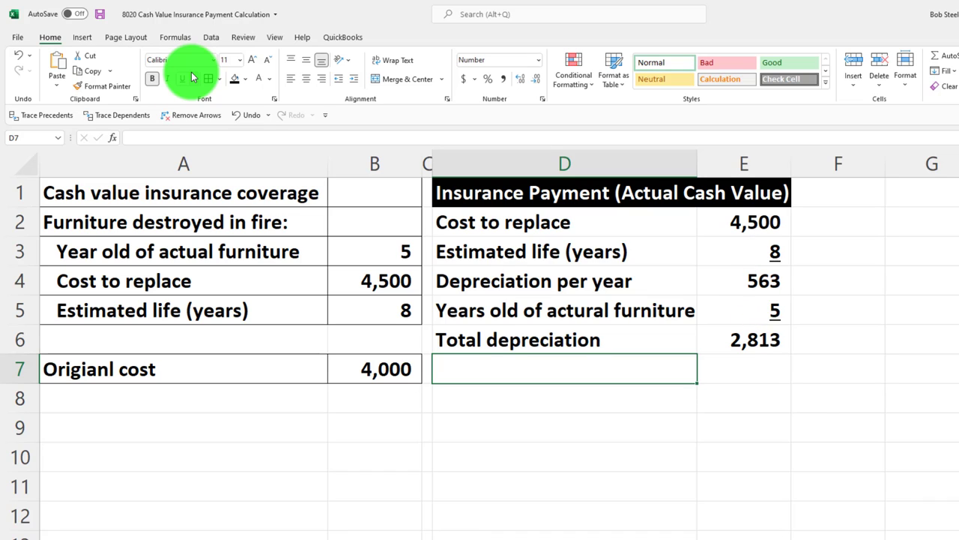
Step: Label cell D7 'Insurance payment'
click(708, 219)
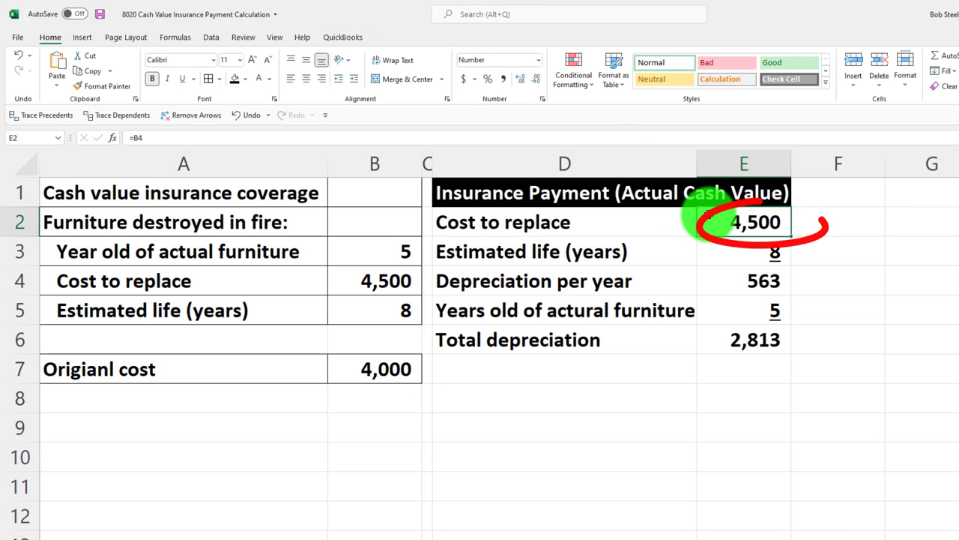
key(Down)
key(Down)
key(Down)
key(Down)
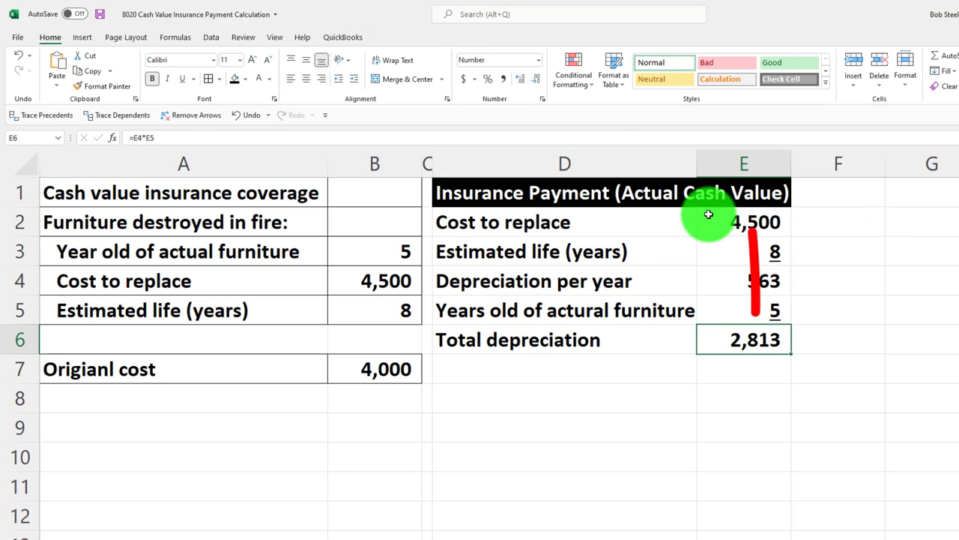
key(Down)
key(Left)
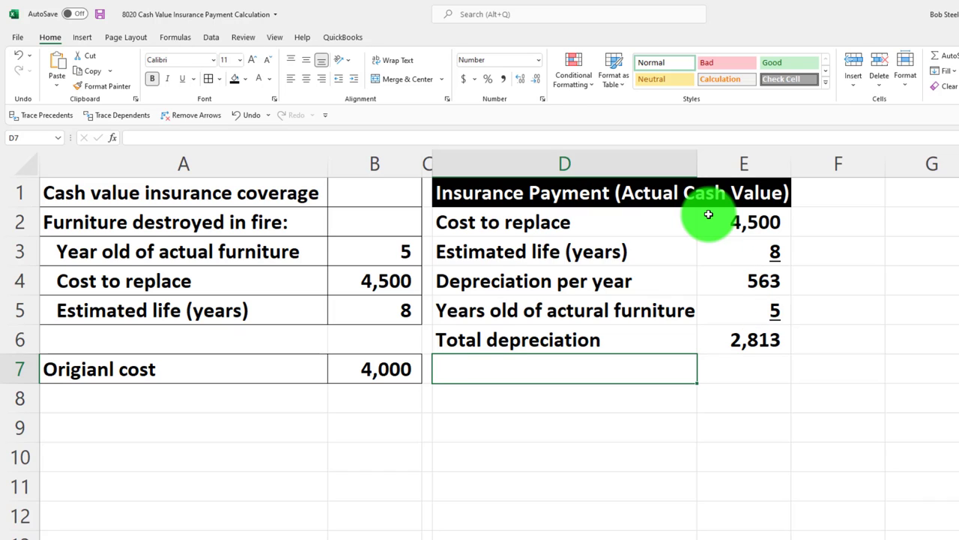
text(Insurance payment)
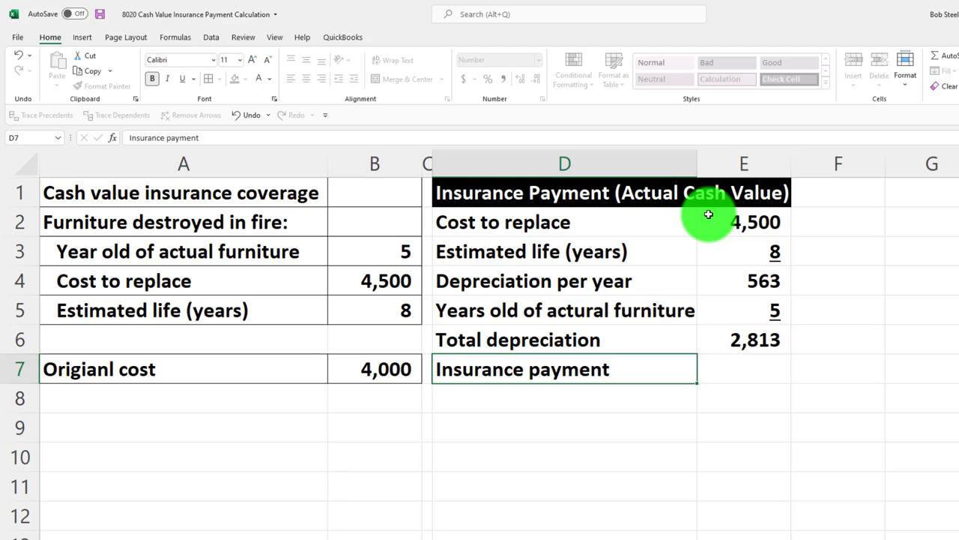
Step: Enter =E2-E6 in E7 for a 1,688 payment and check it against B4
key(Right)
text(=)
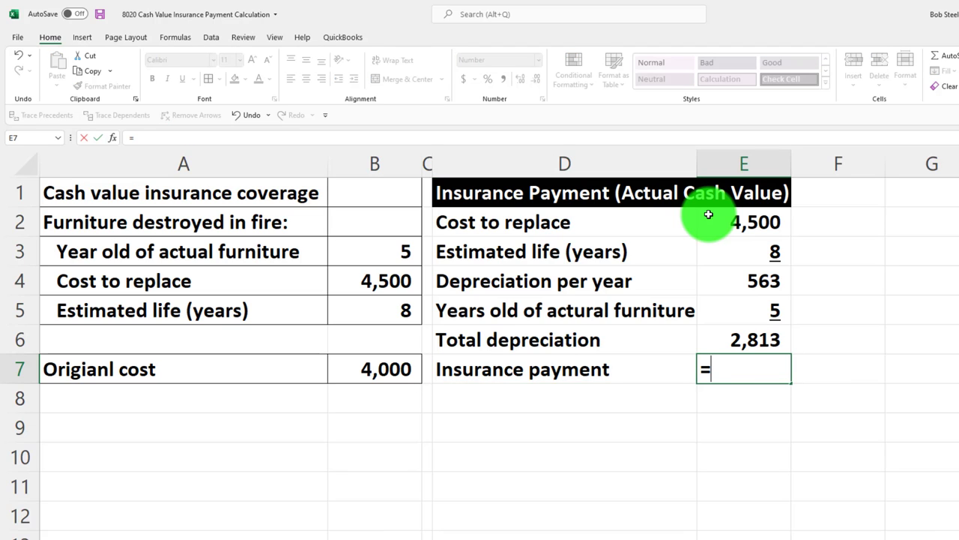
key(Up)
key(Up)
key(Up)
key(Up)
text(-)
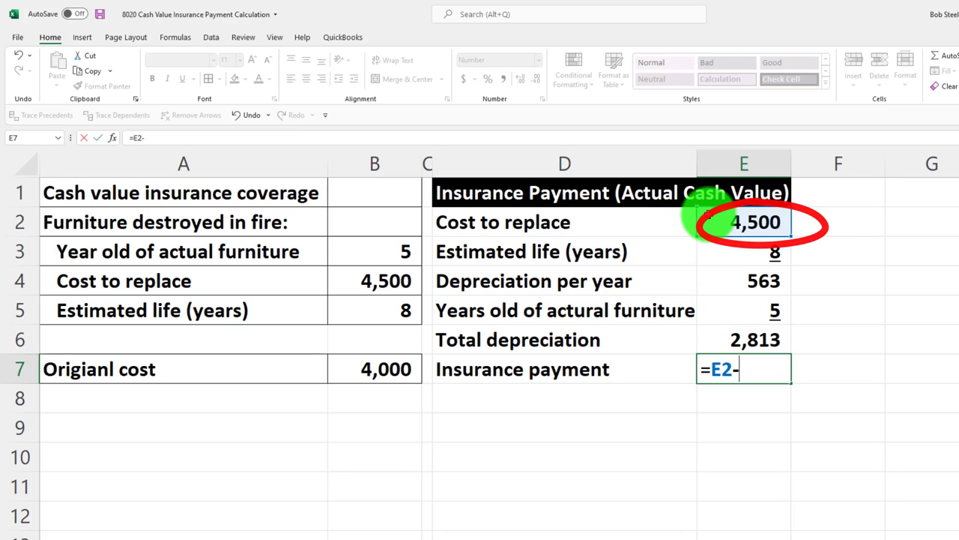
key(Up)
key(Return)
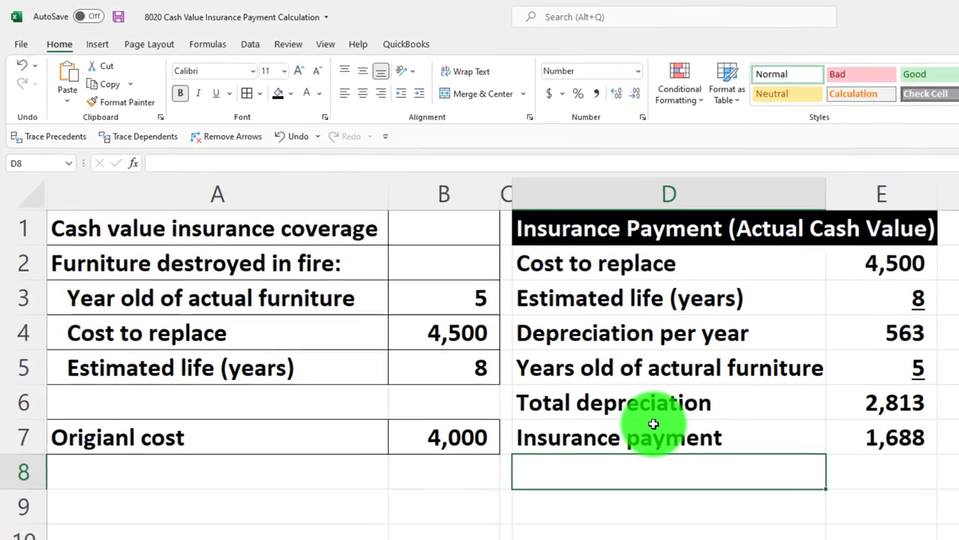
click(448, 341)
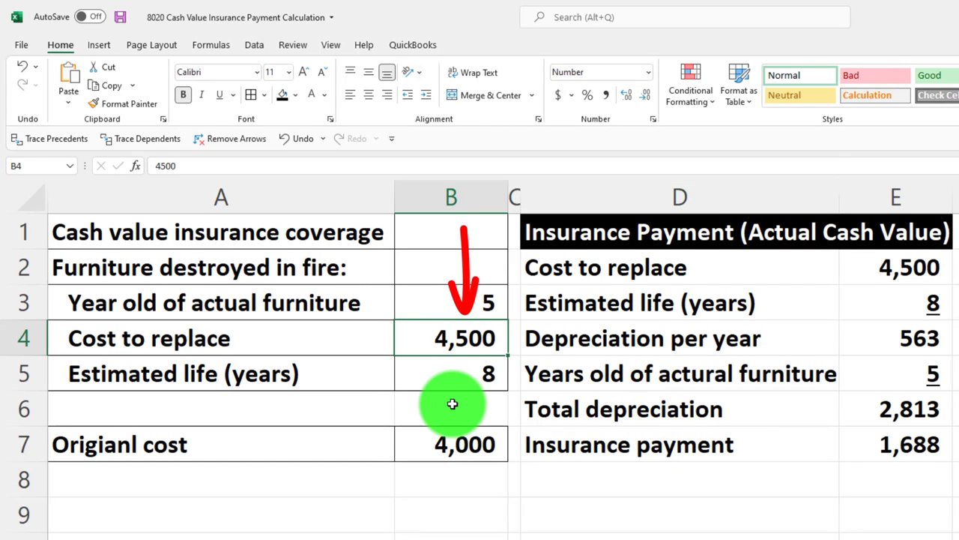
click(862, 451)
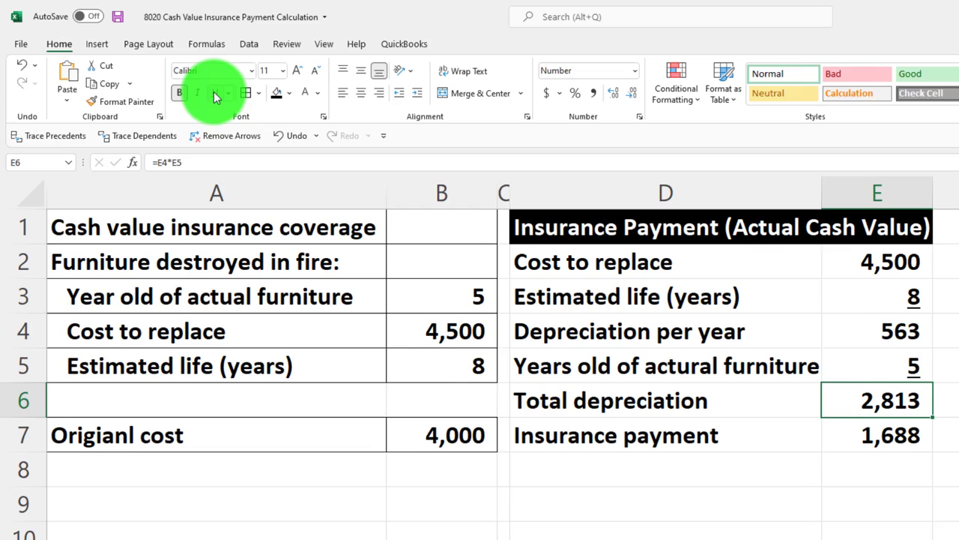
Step: Give the insurance payment table D2:E7 all borders and a grey-teal fill
drag(643, 263, 845, 428)
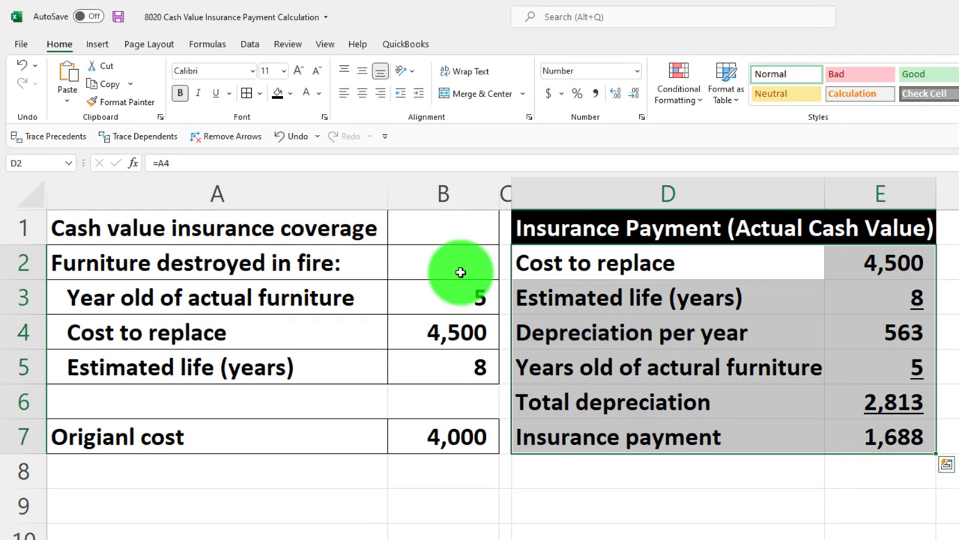
click(247, 99)
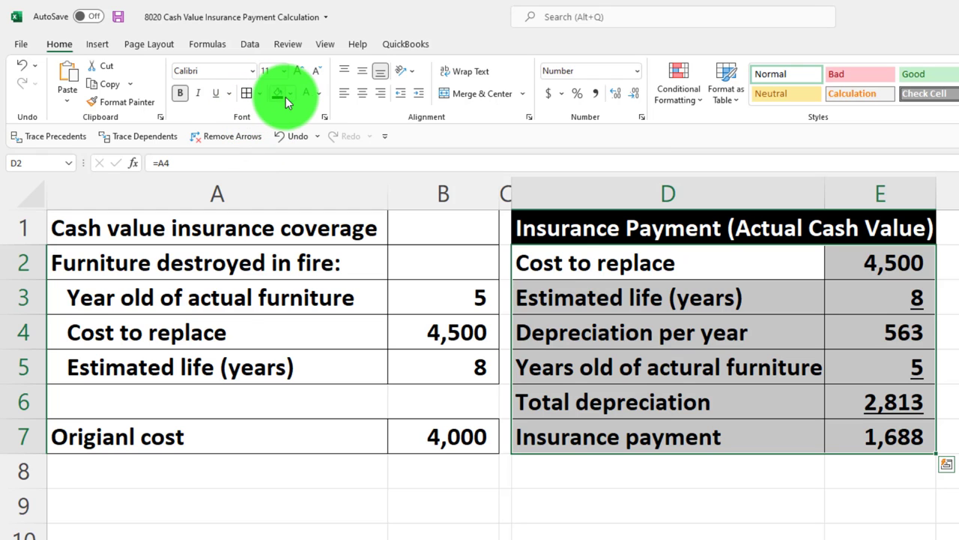
click(291, 95)
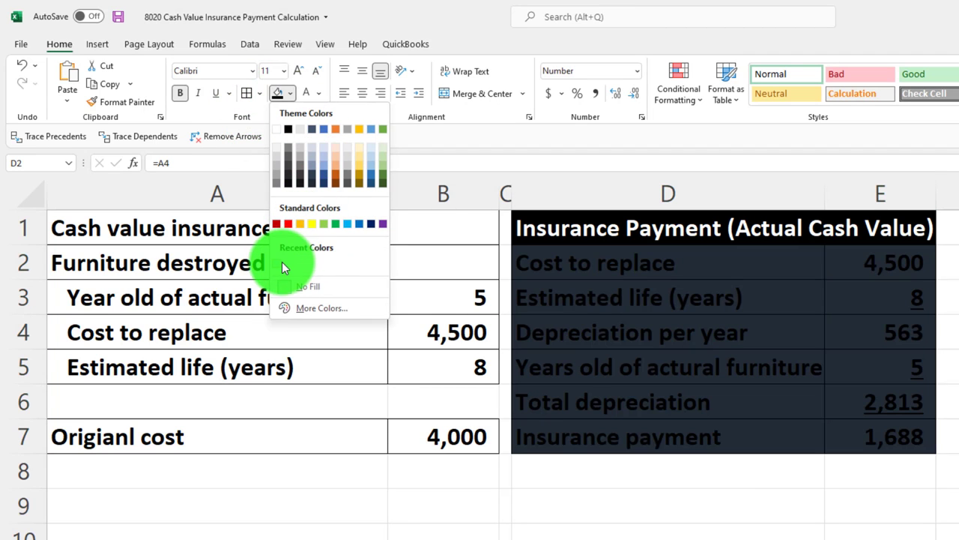
click(280, 267)
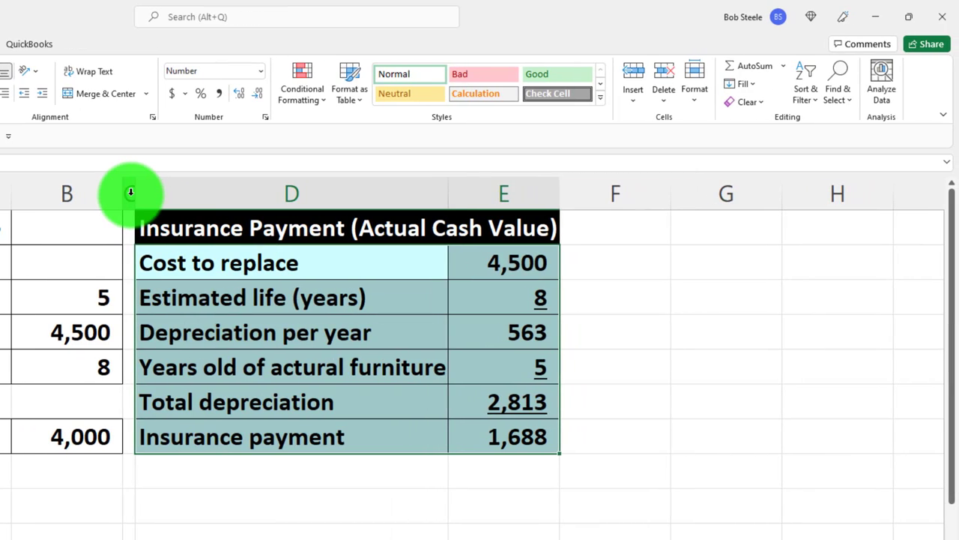
Step: Format-paint column C's narrow width onto column F, then select columns C through E
click(130, 192)
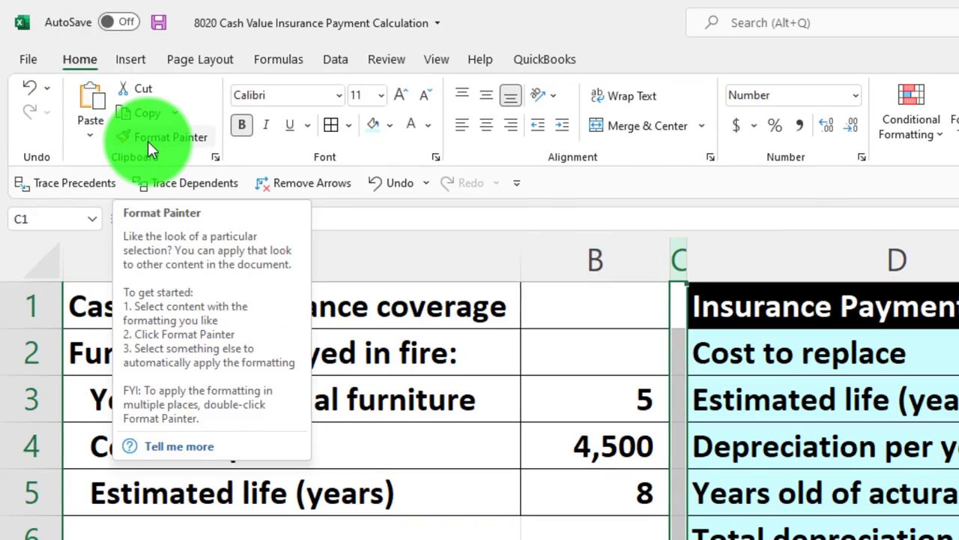
click(147, 141)
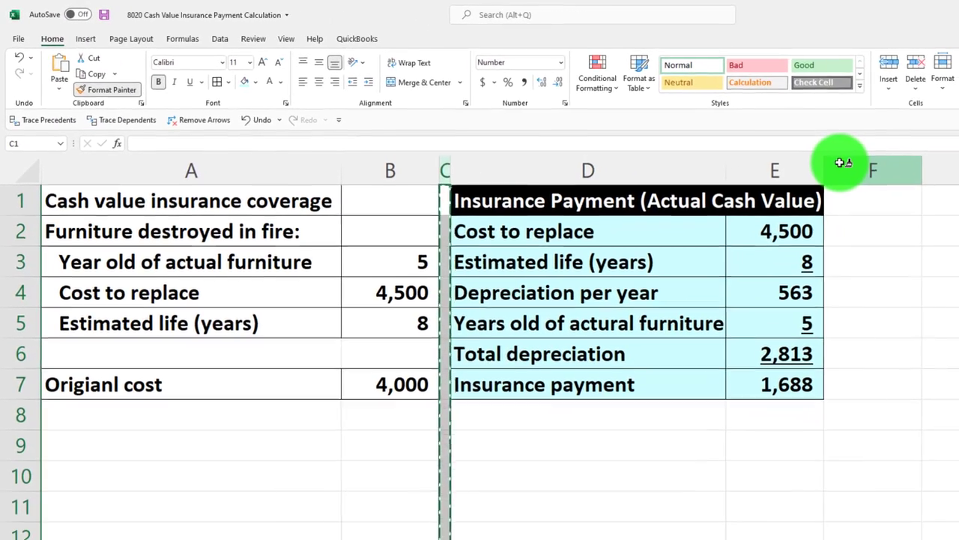
click(844, 163)
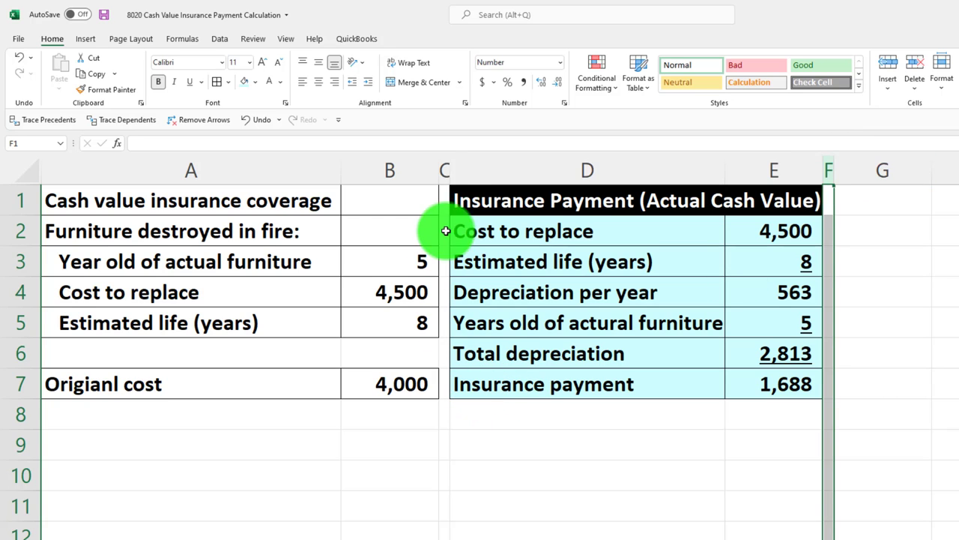
click(446, 170)
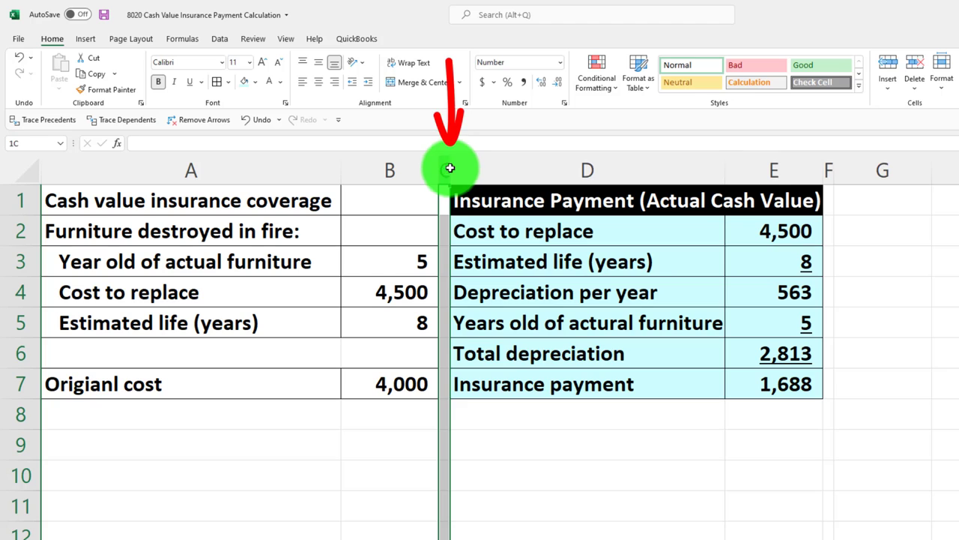
drag(450, 168, 759, 170)
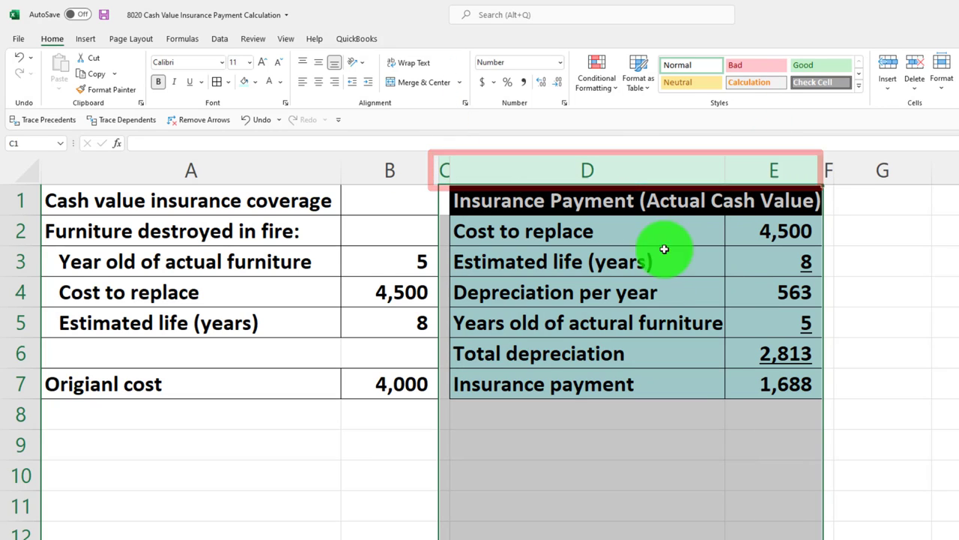
Step: Hide columns C–E and enter the heading 'Insurance Payment (Actual Cash Value)' in G1
right_click(624, 272)
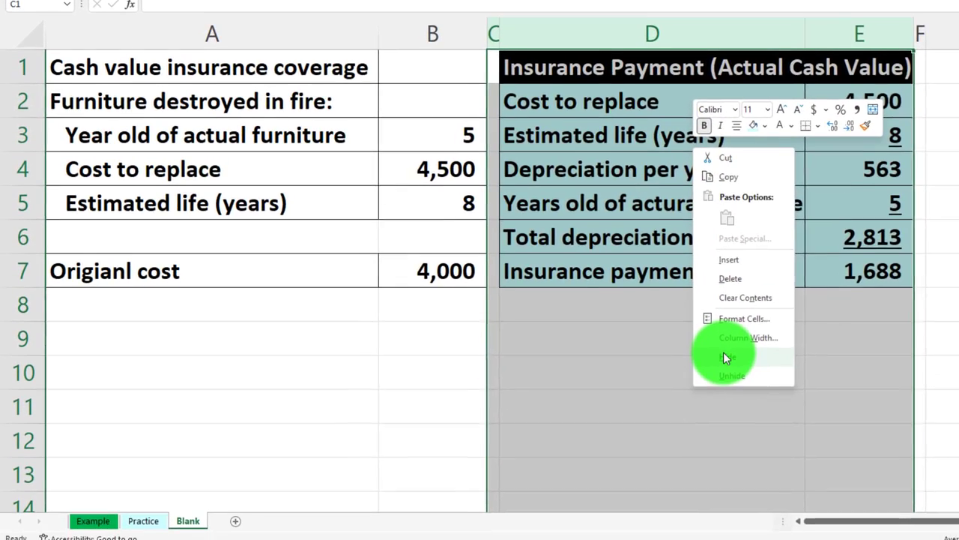
click(697, 401)
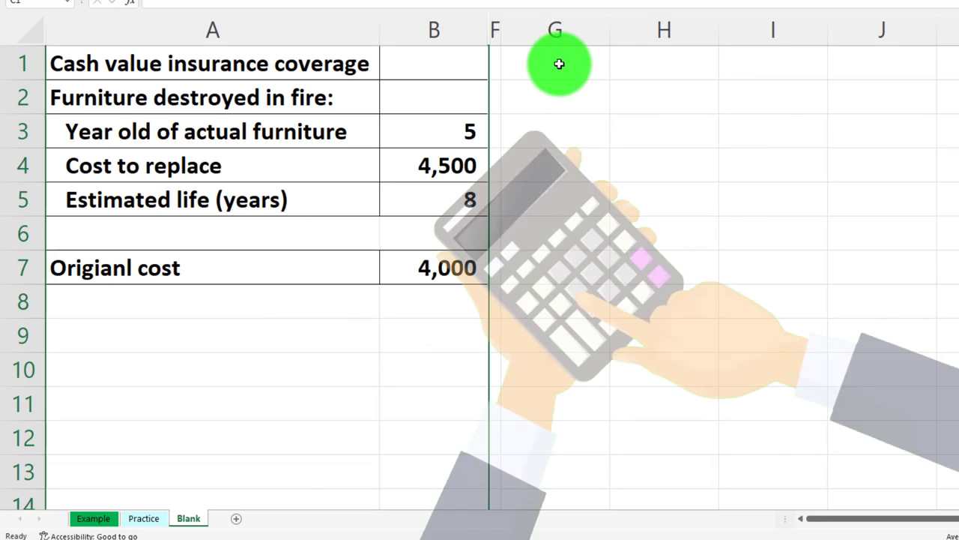
click(559, 63)
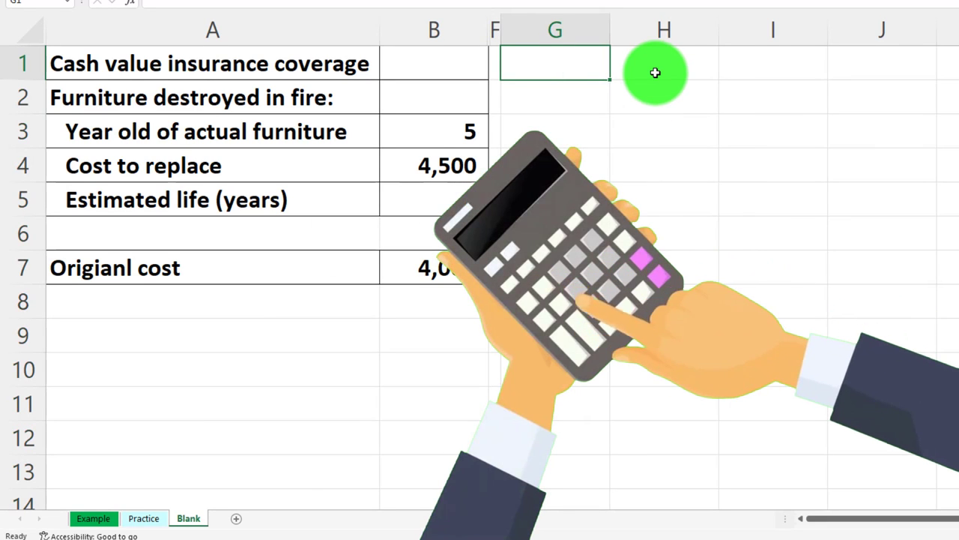
text(Insuranc)
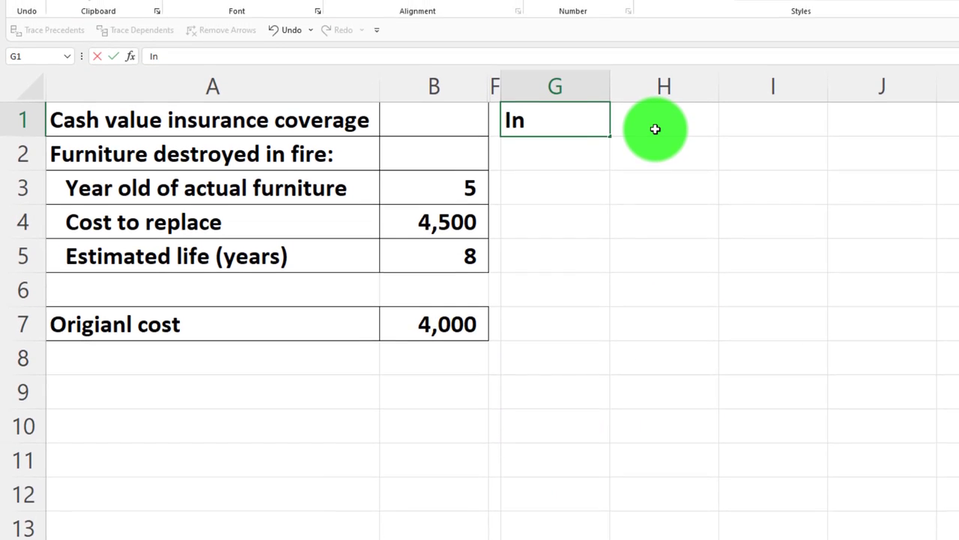
text(e Payment (Actual Cash Value)
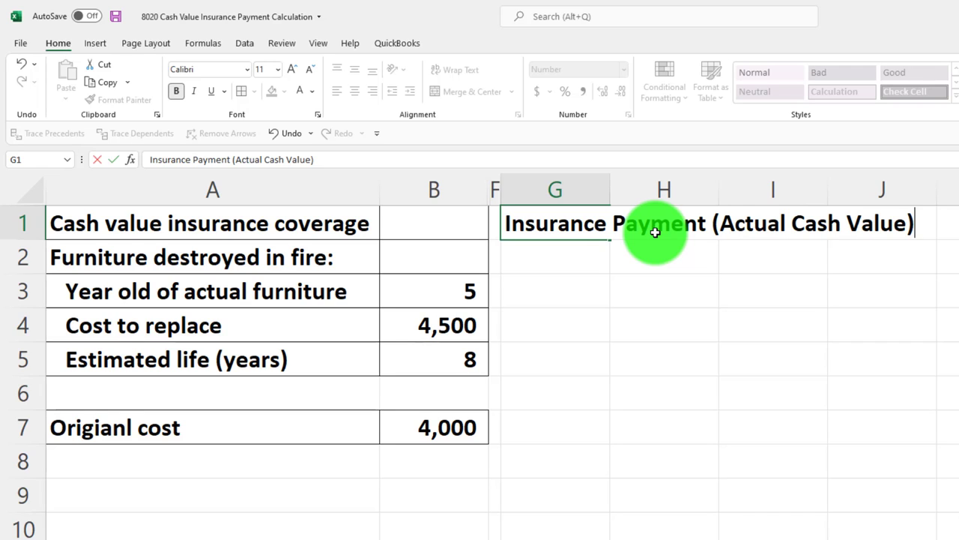
key(Return)
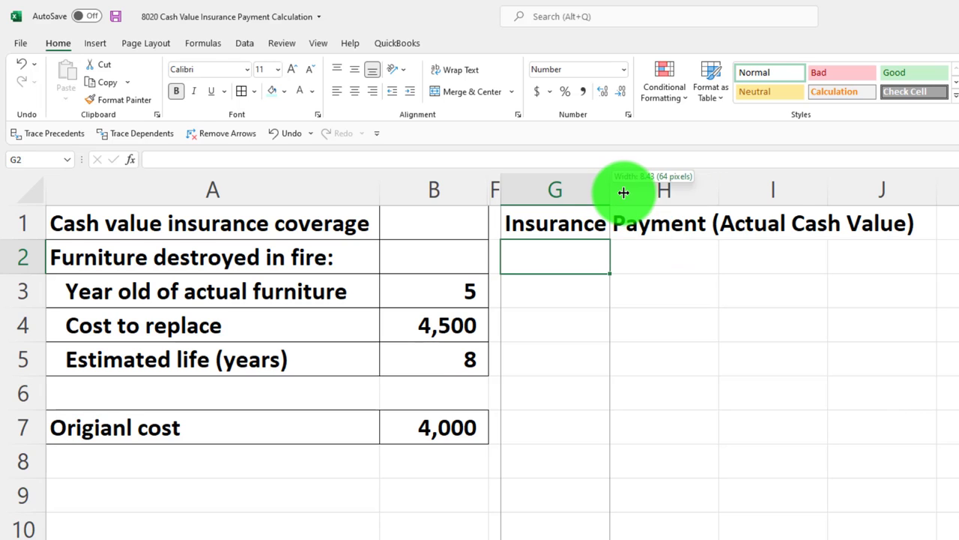
Step: Widen column G and fill the G1:H1 heading band black
drag(624, 192, 763, 190)
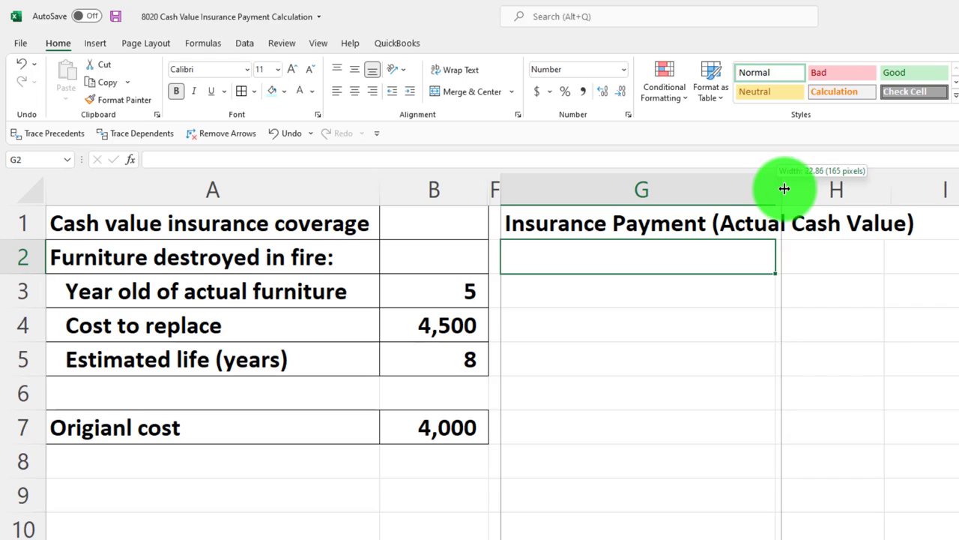
drag(790, 191, 815, 189)
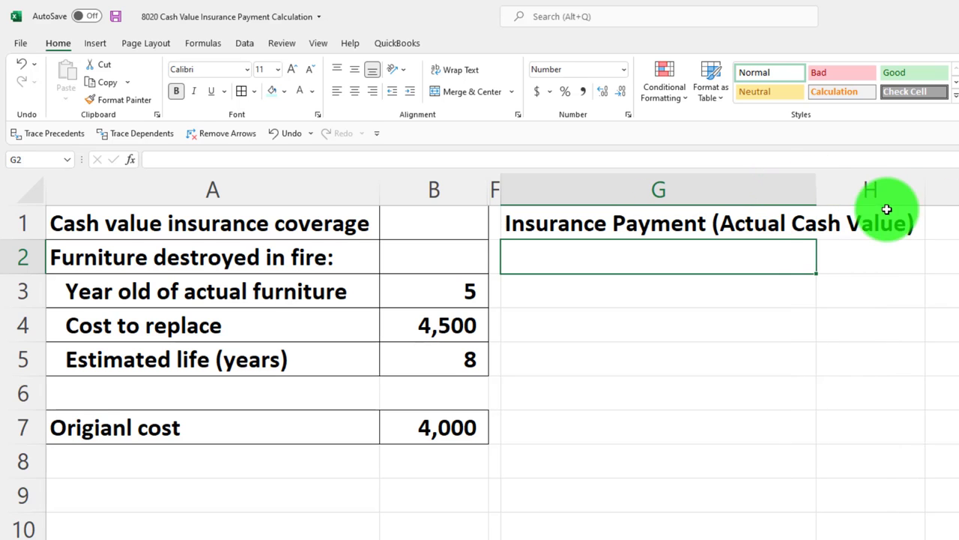
drag(653, 223, 824, 223)
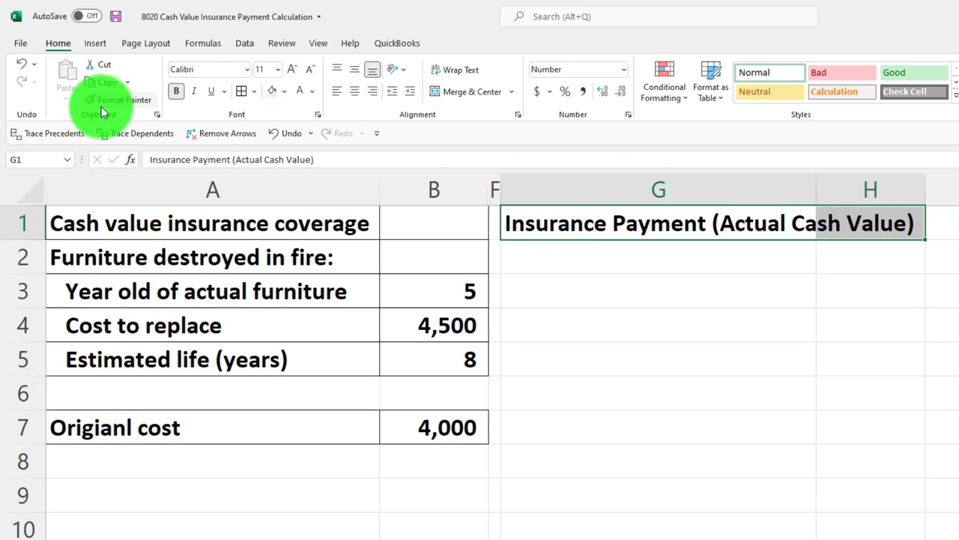
click(286, 93)
click(286, 125)
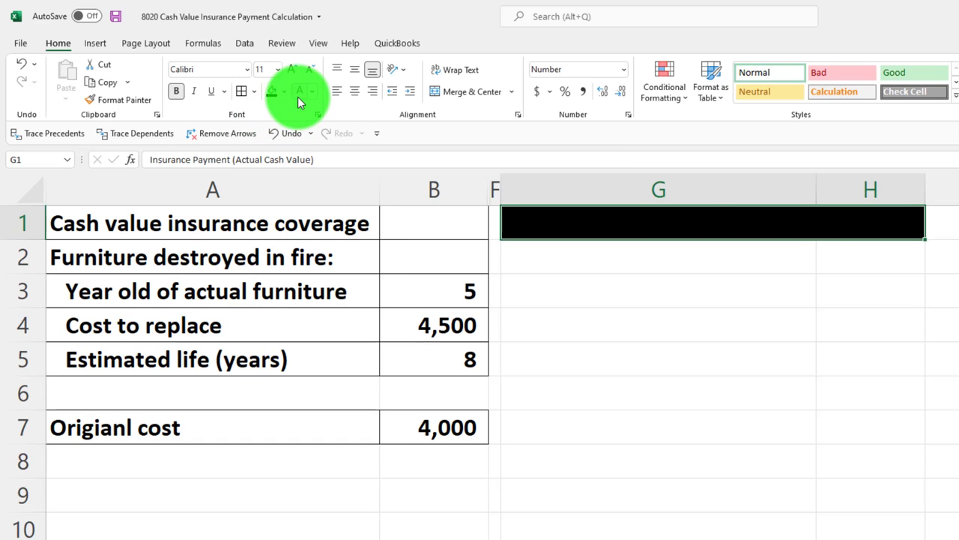
Step: Link G2 and H2 to the Cost to replace label and its 4,500 value
click(576, 260)
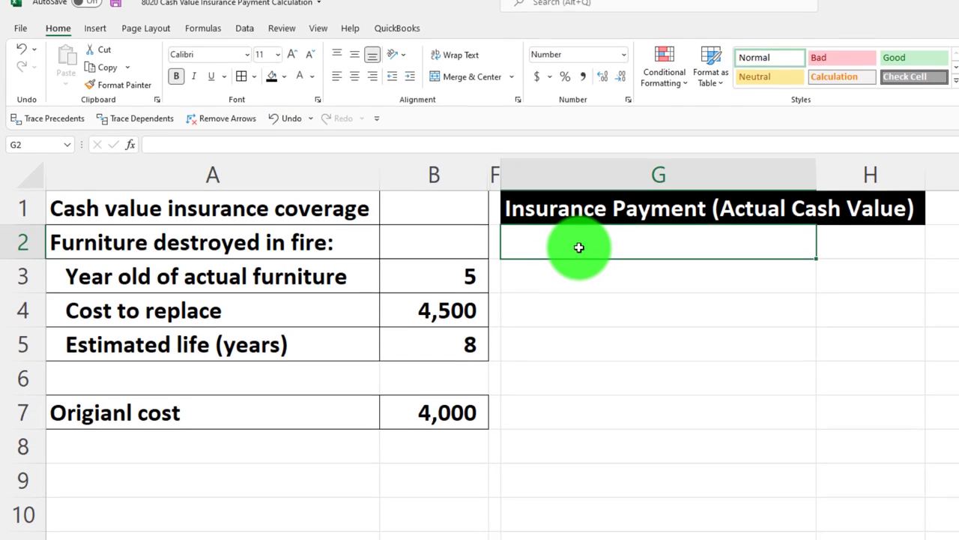
text(=)
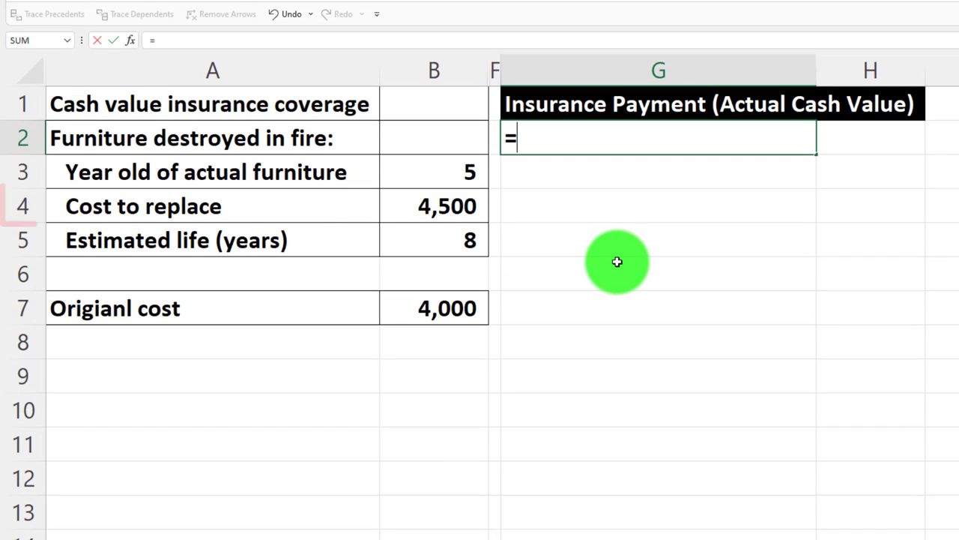
key(Left)
key(Left)
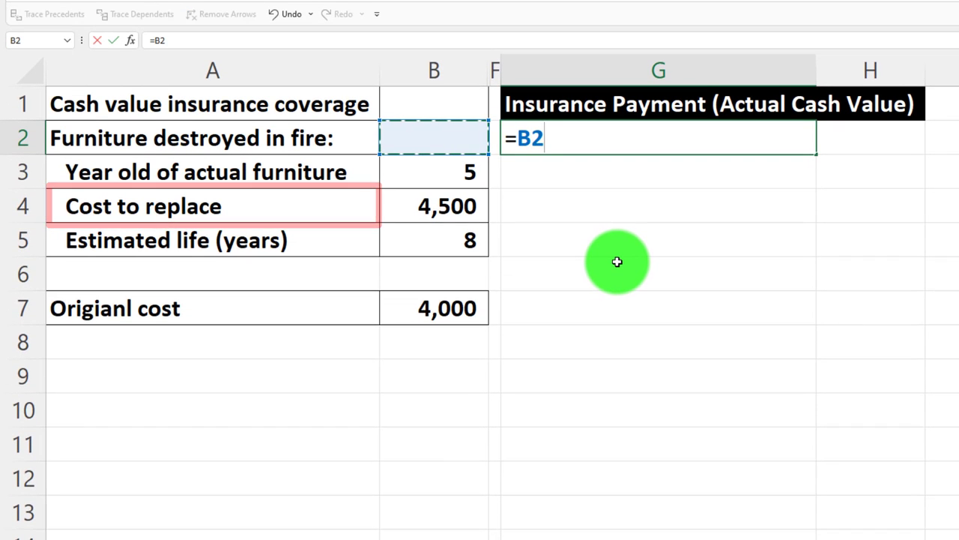
key(Left)
key(Down)
key(Down)
key(Down)
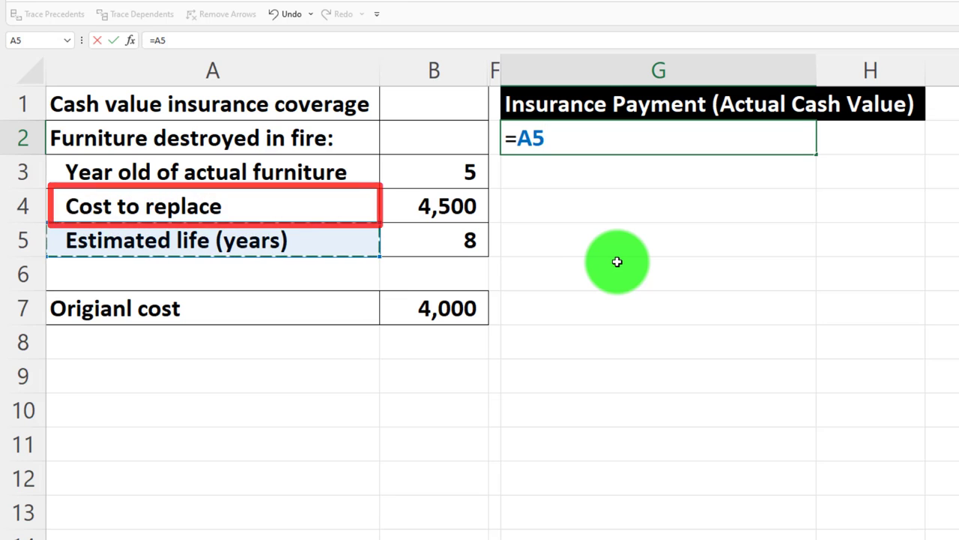
key(Up)
key(Tab)
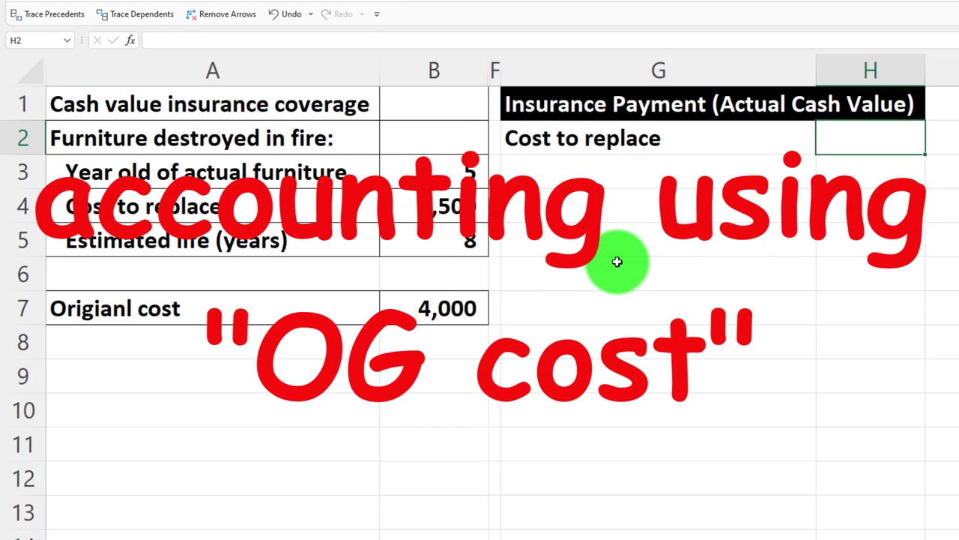
text(=)
key(Down)
key(Down)
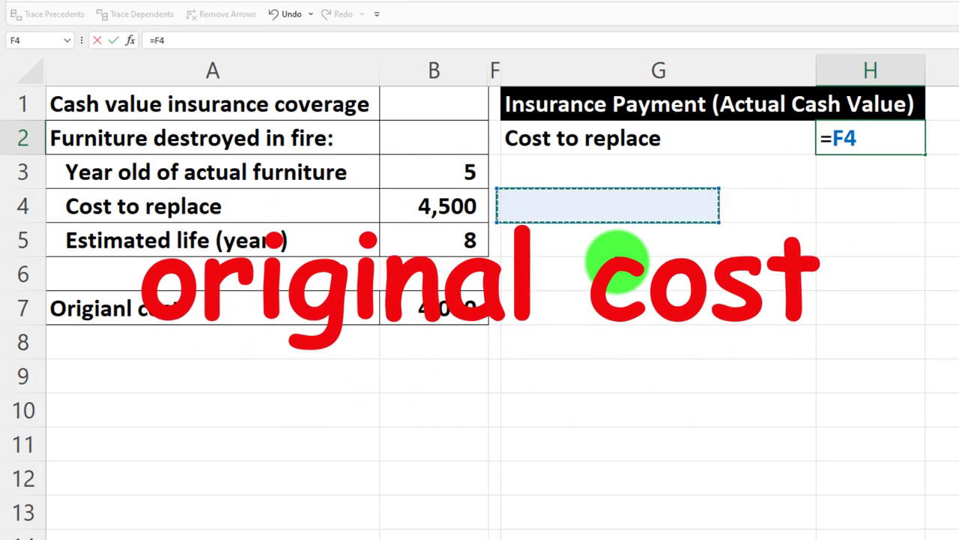
key(Return)
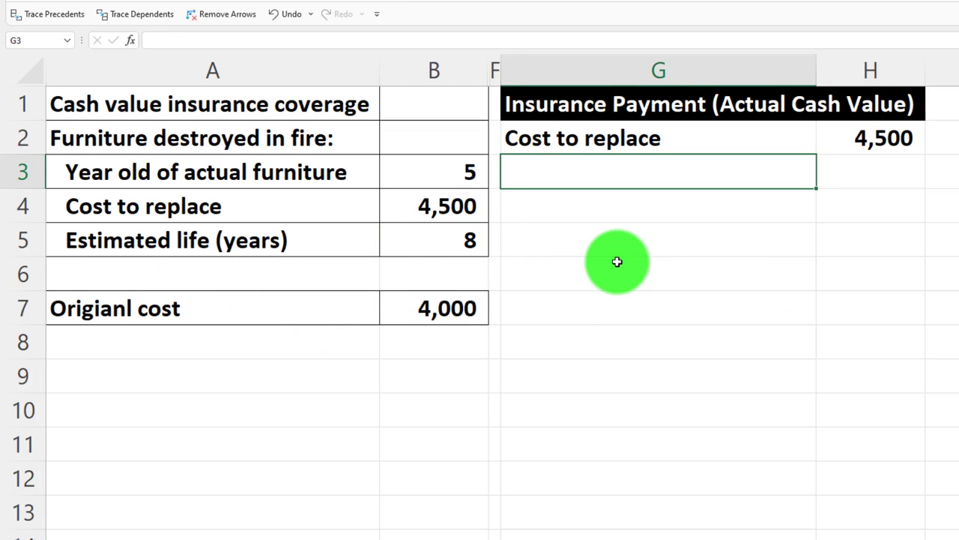
Step: Add the labels 'Ratio:' in G3 and 'Years remaining' in G4
text(R)
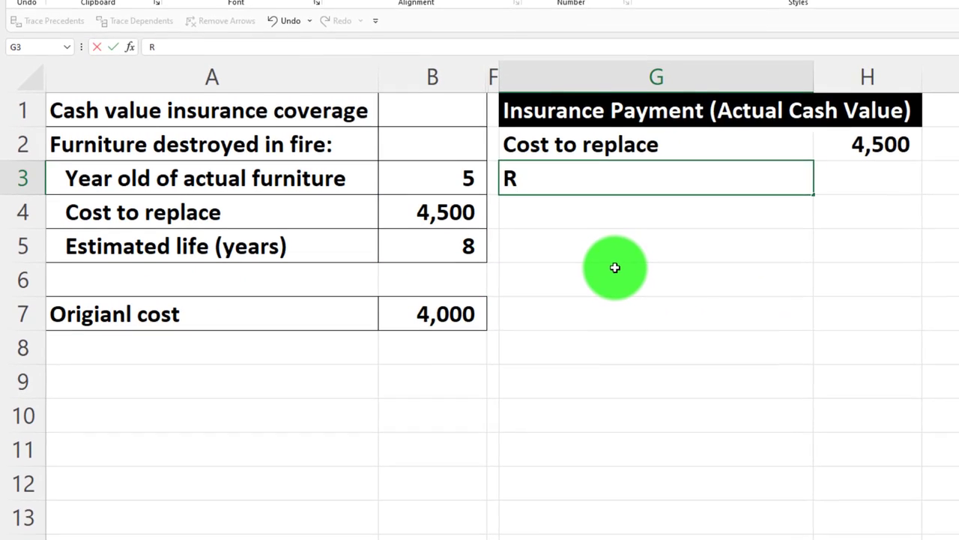
text(atio)
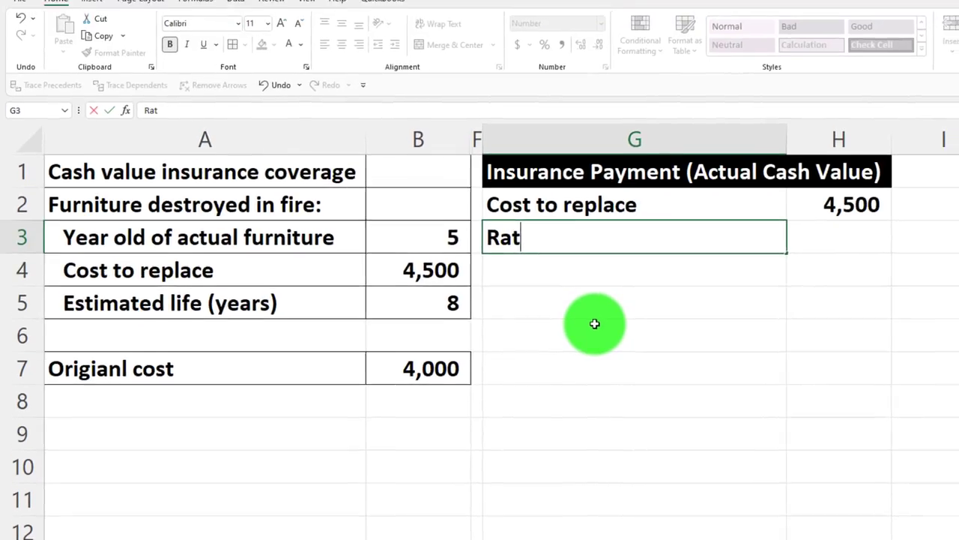
text(:)
key(Return)
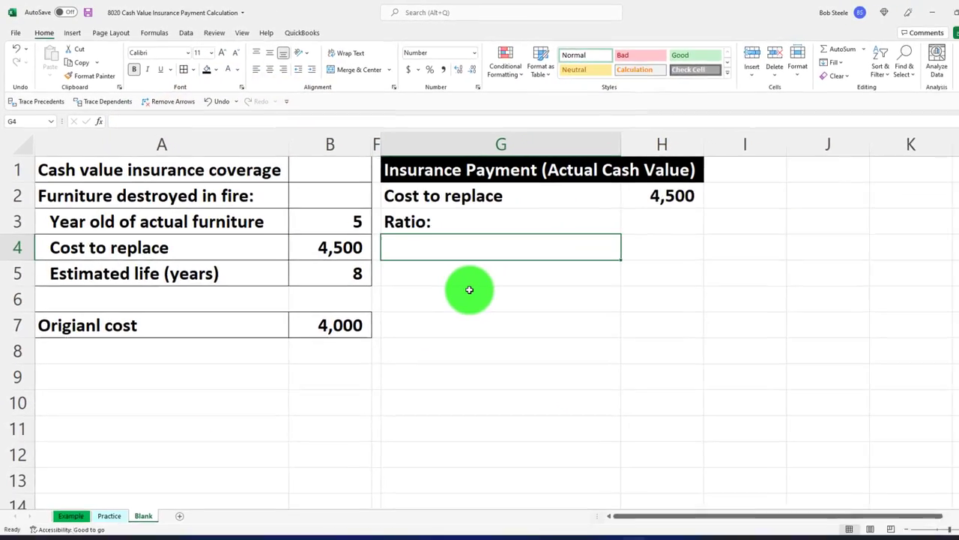
key(F2)
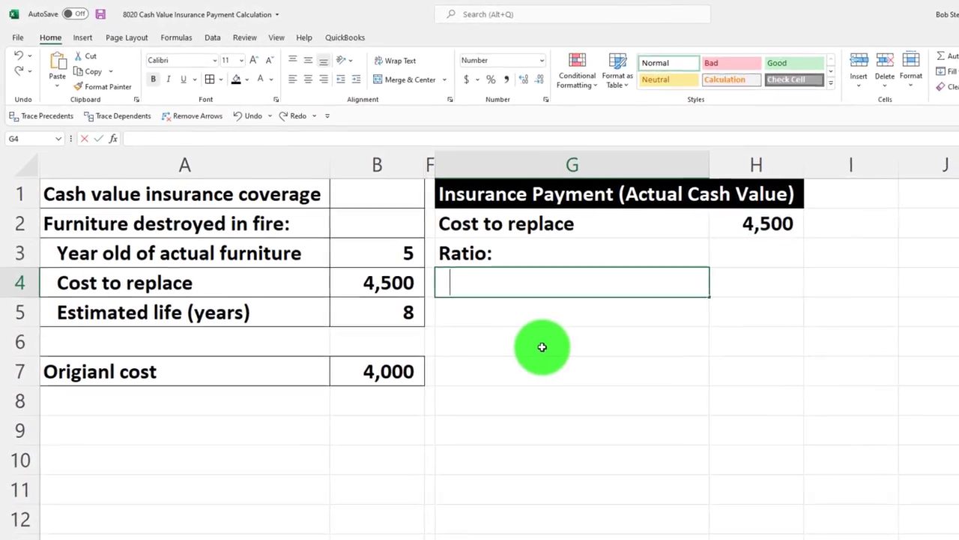
text(Years remaining)
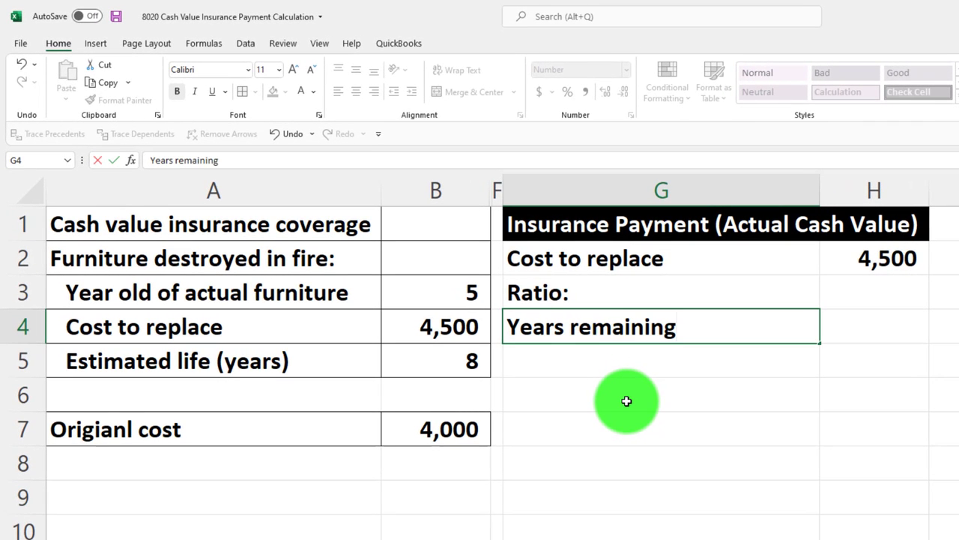
key(Tab)
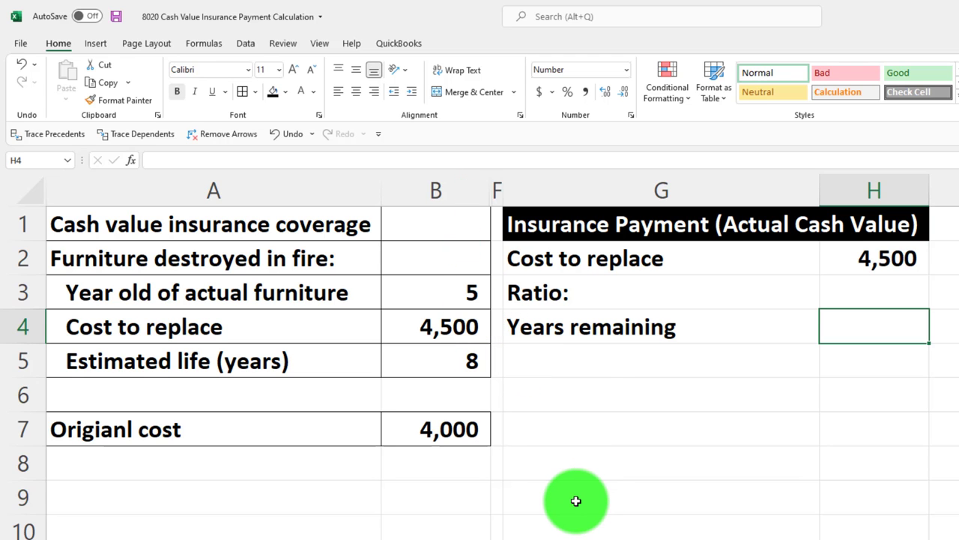
Step: Enter =B5-B3 in H4 to compute the 3 years remaining
text(=)
key(Left)
key(Left)
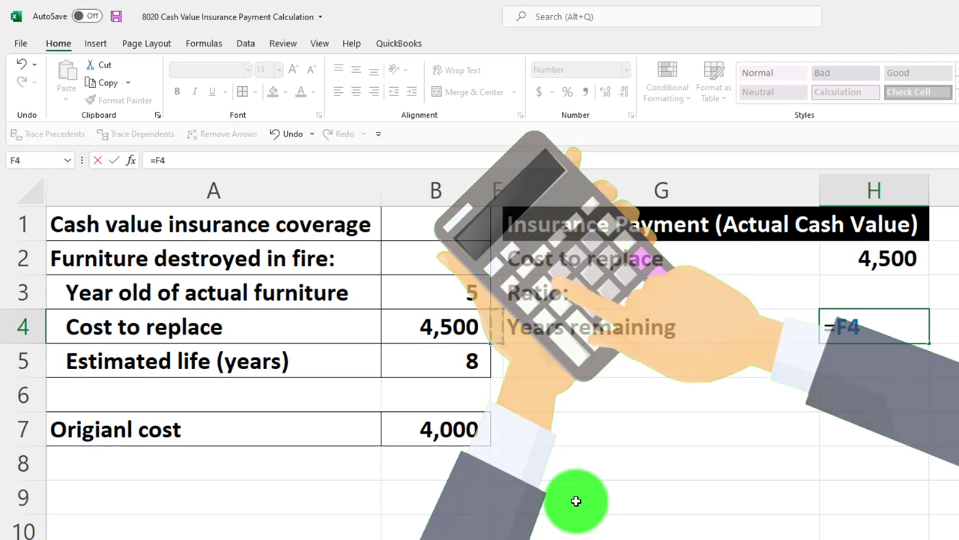
key(Left)
key(Down)
text(-)
key(Left)
key(Left)
key(Left)
key(Up)
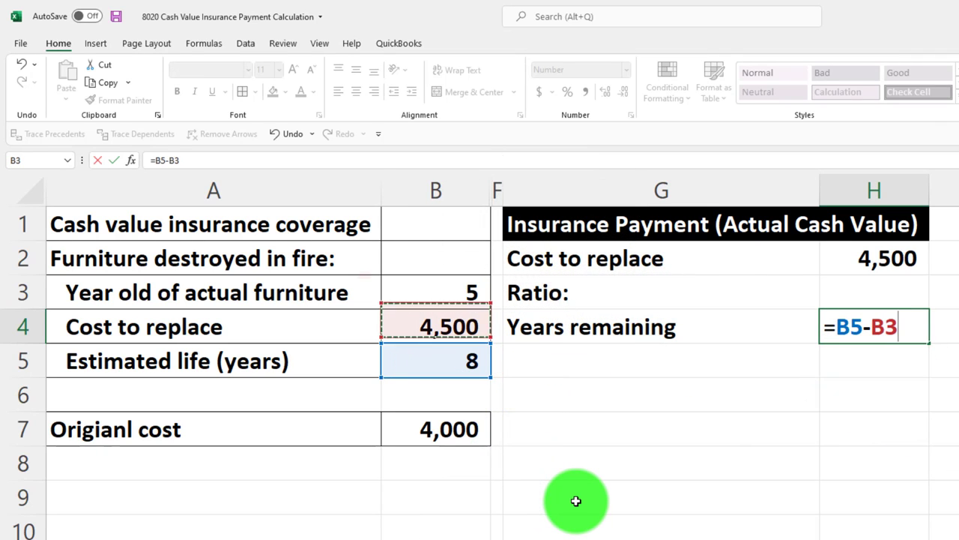
key(Return)
key(Up)
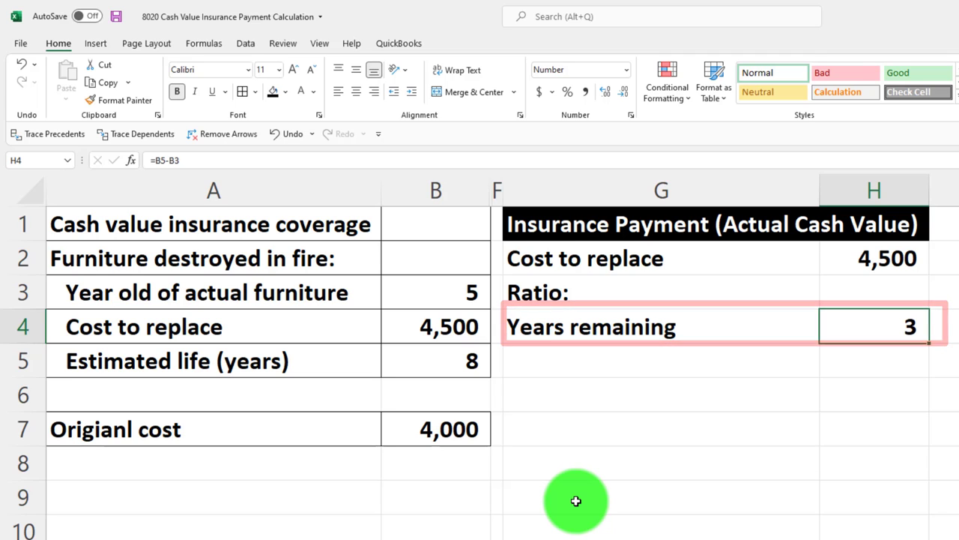
Step: Link G5 and H5 to the Estimated life (years) label and its value 8
click(625, 424)
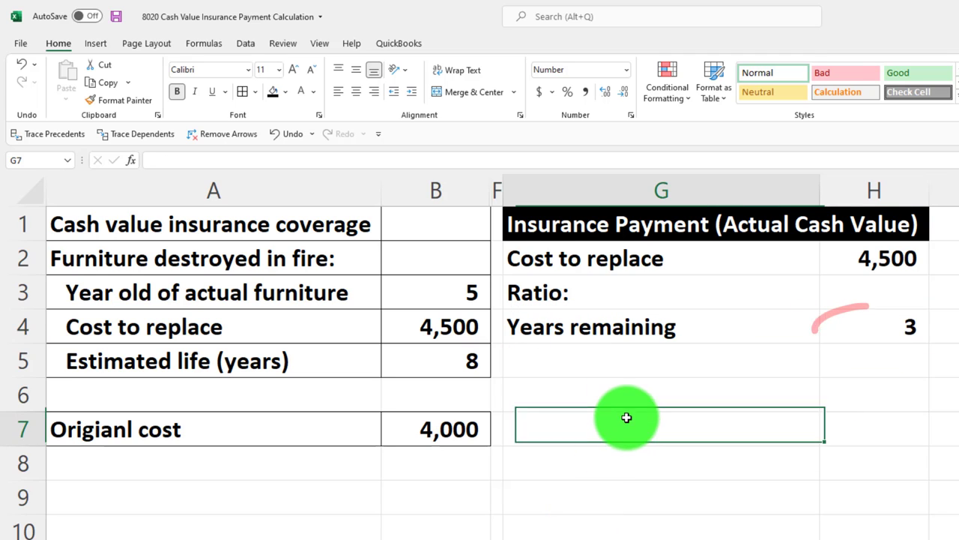
click(592, 363)
text(=)
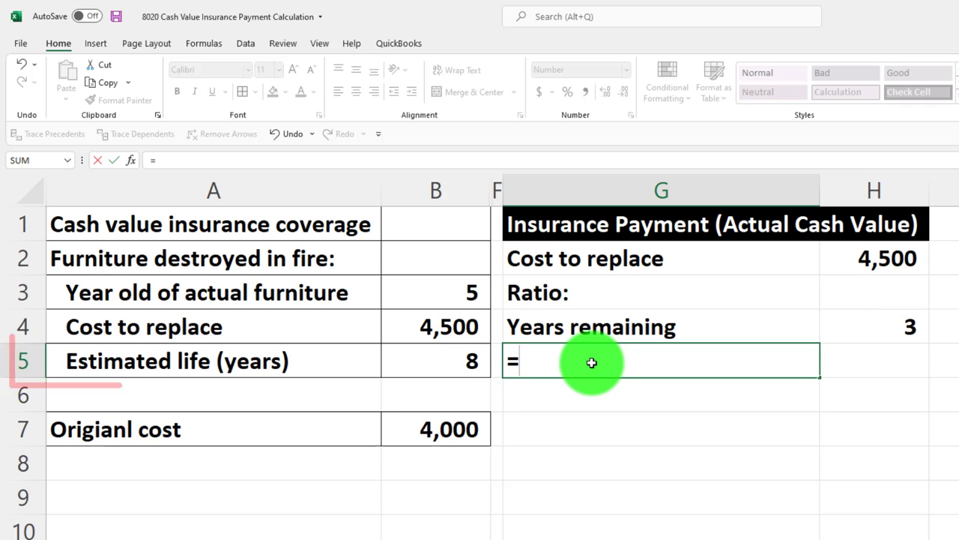
key(Left)
key(Left)
key(Left)
key(Tab)
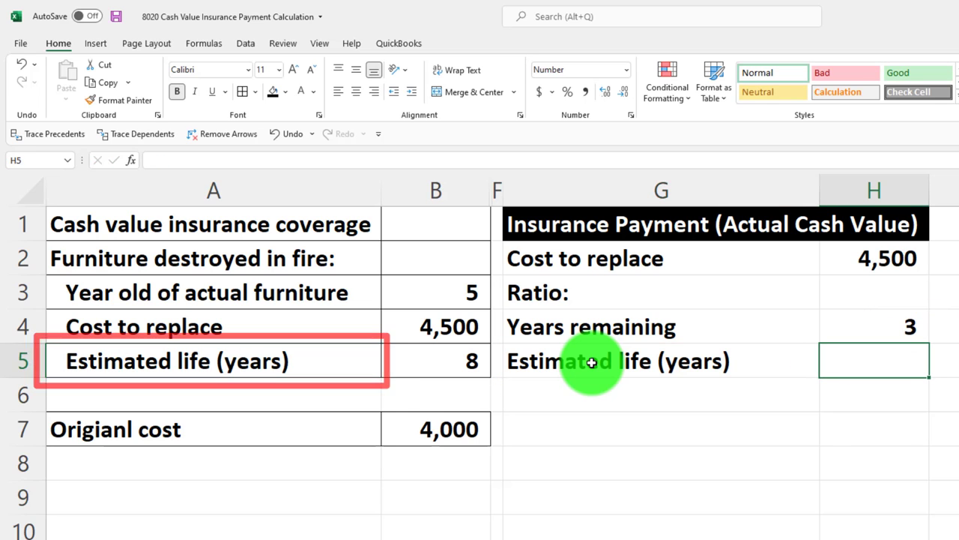
text(=)
key(Left)
key(Left)
key(Left)
key(Tab)
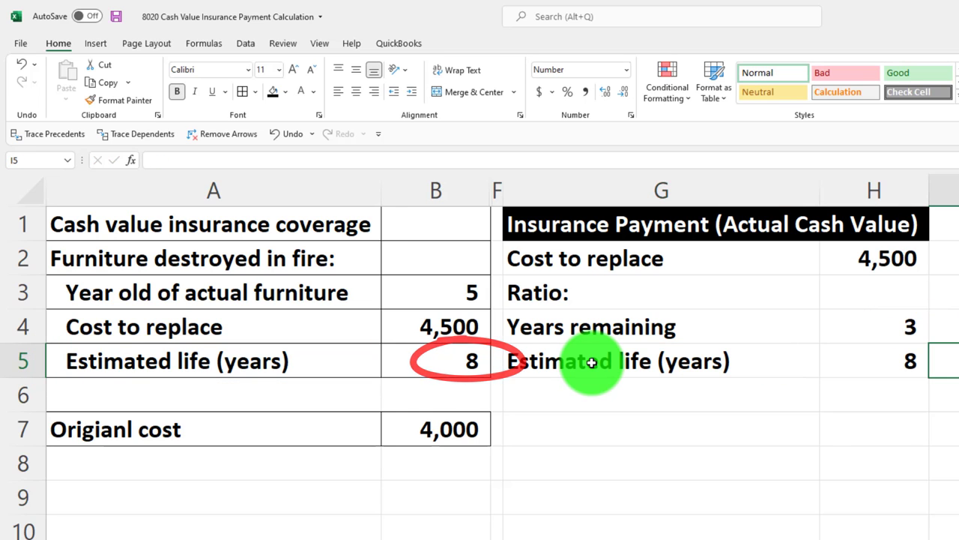
Step: Move the 4,500 replacement cost from H2 to I2
click(867, 259)
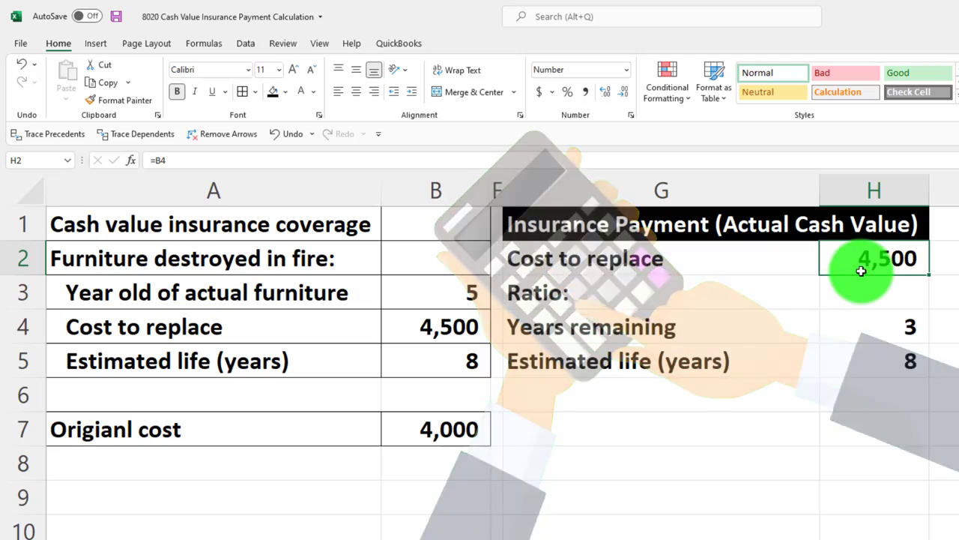
key(ctrl+x)
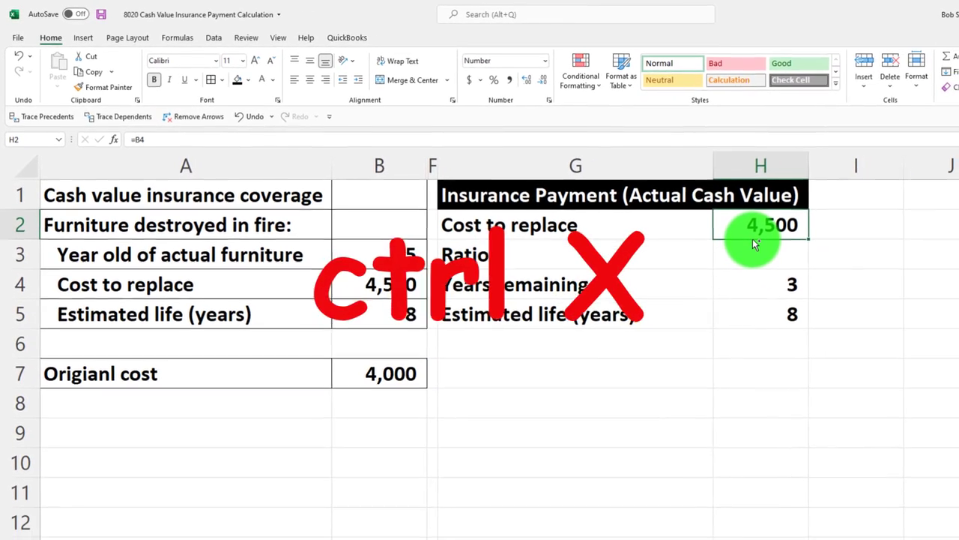
click(870, 236)
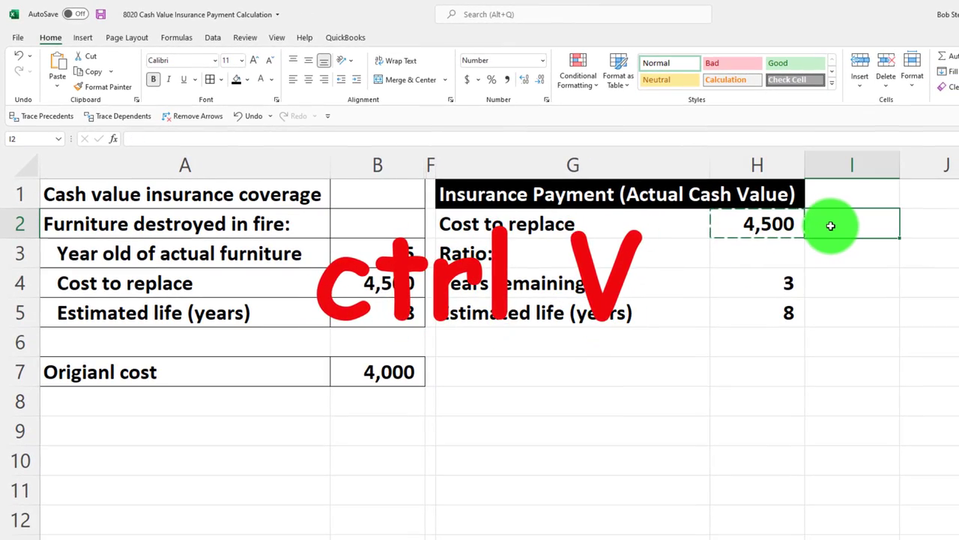
key(ctrl+v)
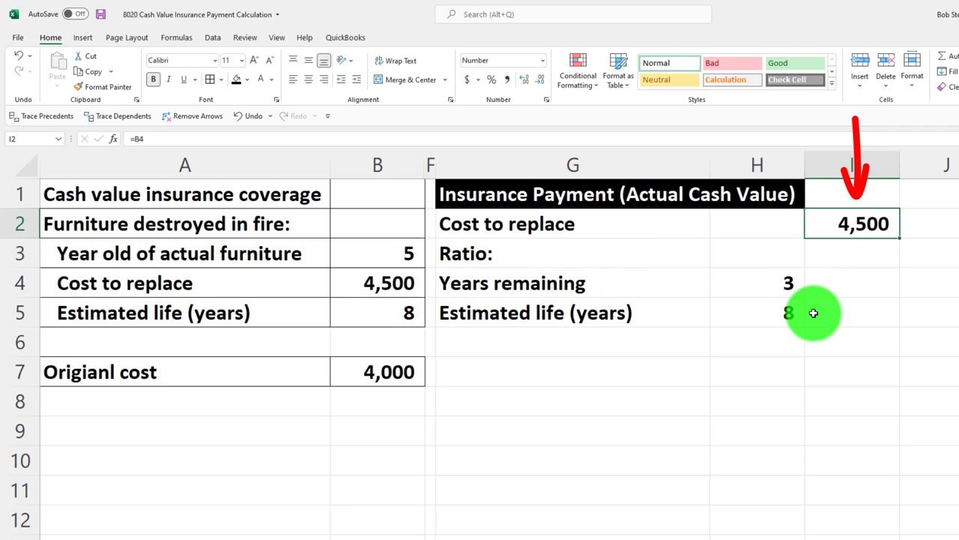
Step: Label G6 'Ratio' and compute the ratio in I6 as =H4/H5
click(531, 347)
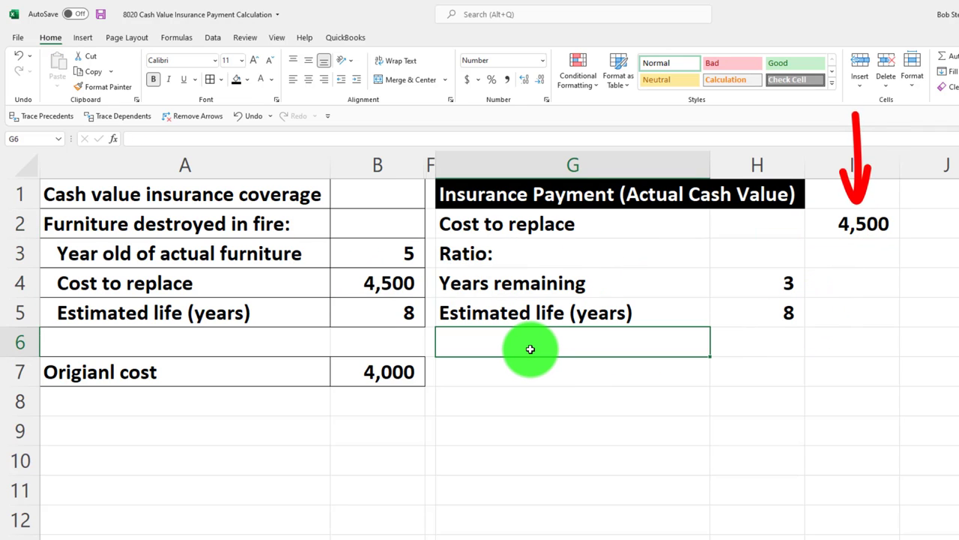
text(R)
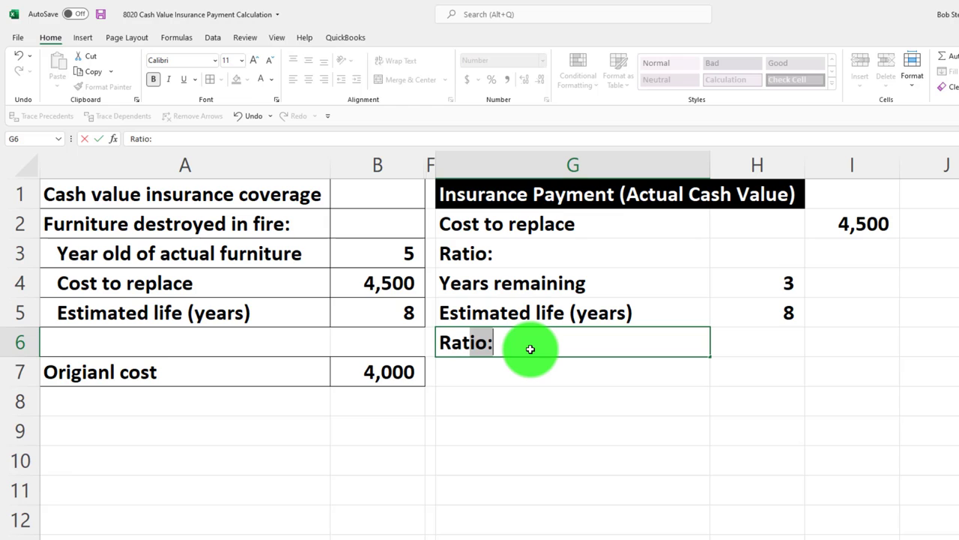
text(atio)
key(Tab)
key(Tab)
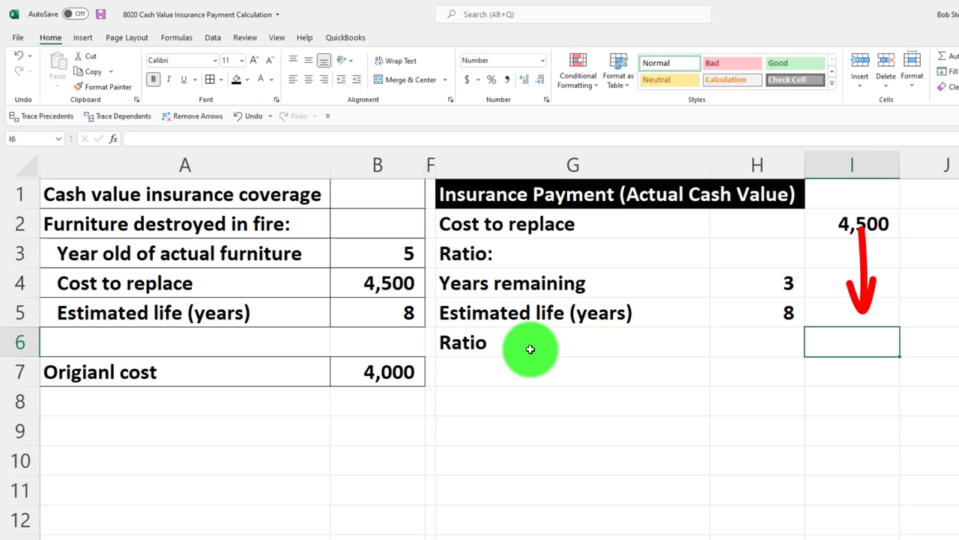
text(=)
key(Up)
key(Up)
key(Left)
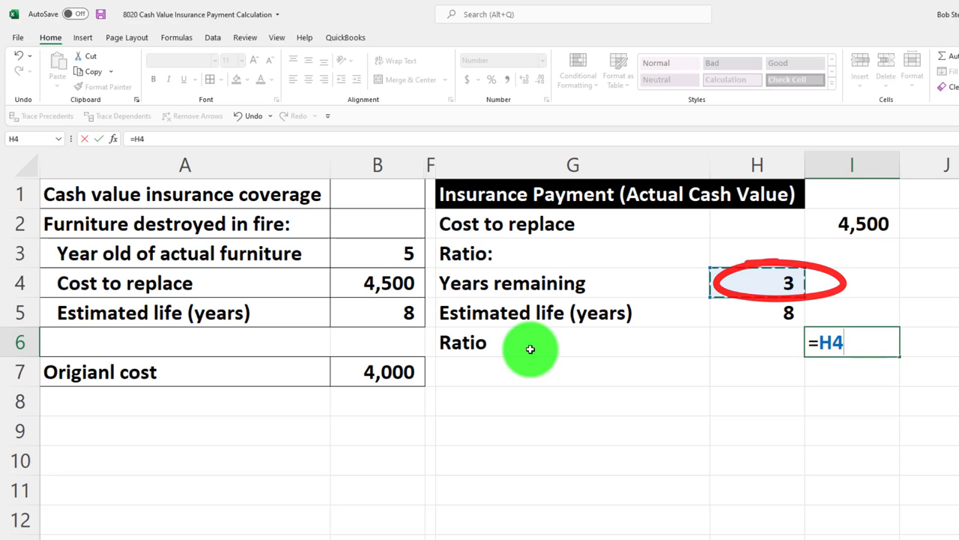
key(Up)
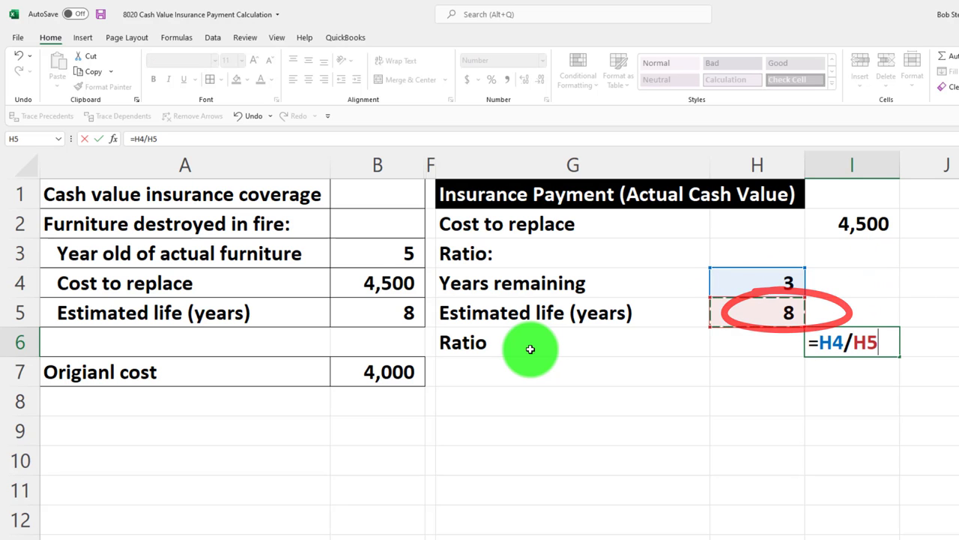
key(Return)
key(Up)
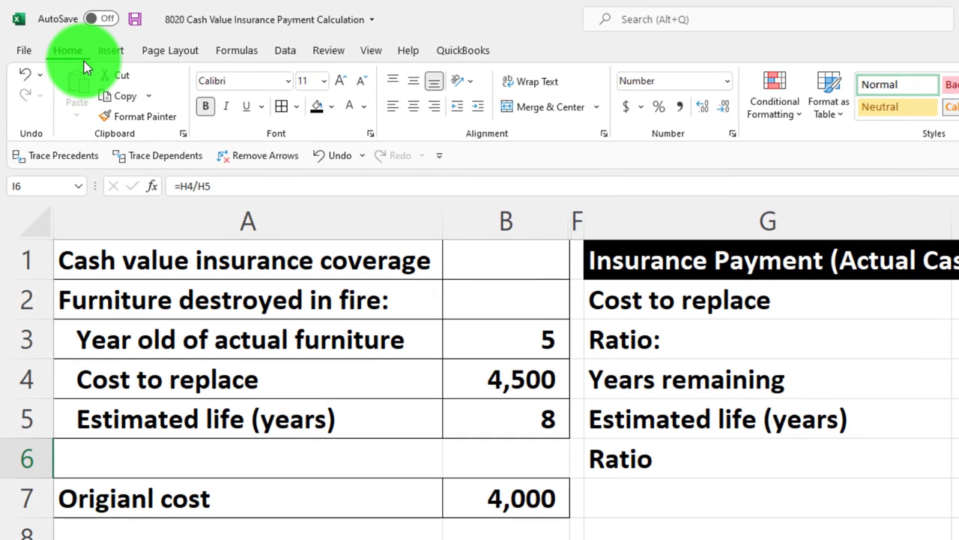
Step: Show the ratio as a percentage, indent labels G4:G6 with Ratio further, and underline H5
click(660, 114)
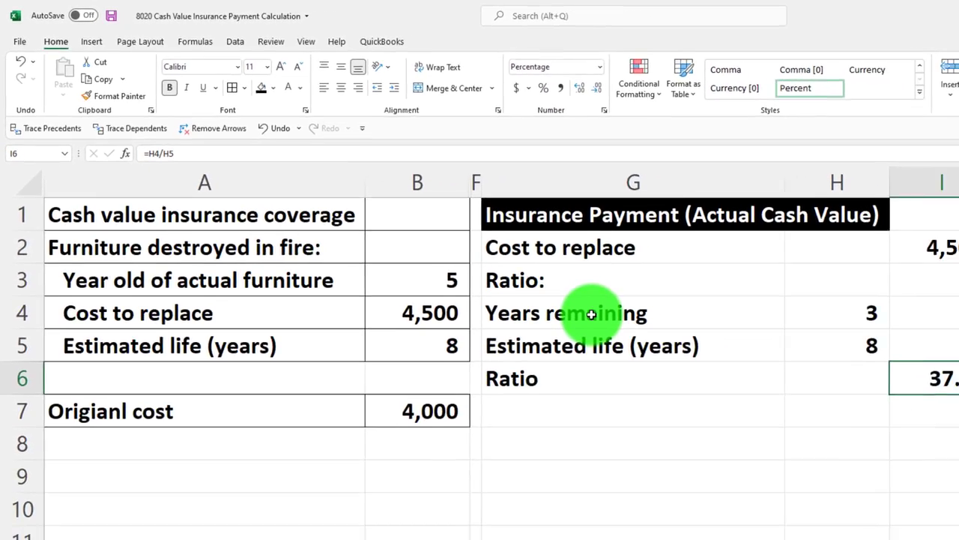
click(591, 314)
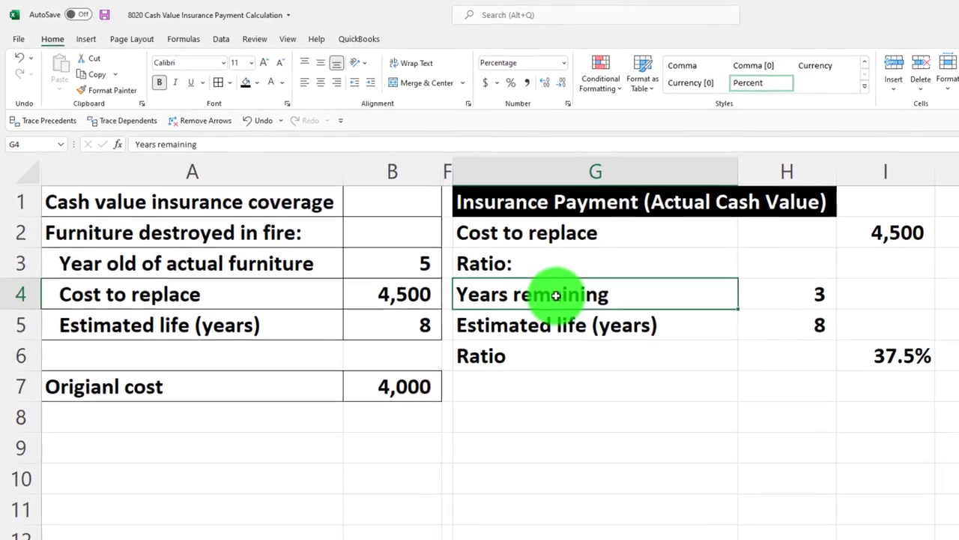
drag(536, 285, 537, 332)
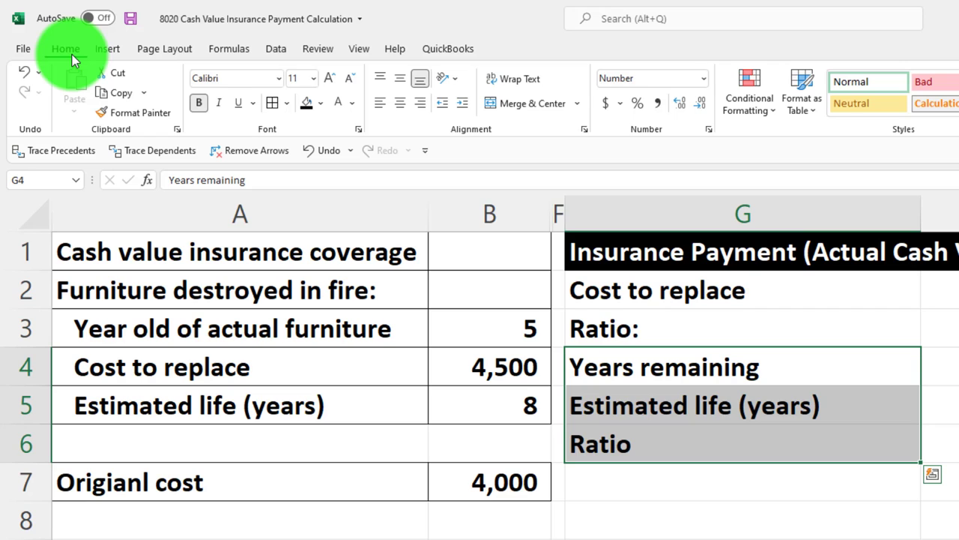
click(461, 110)
click(669, 438)
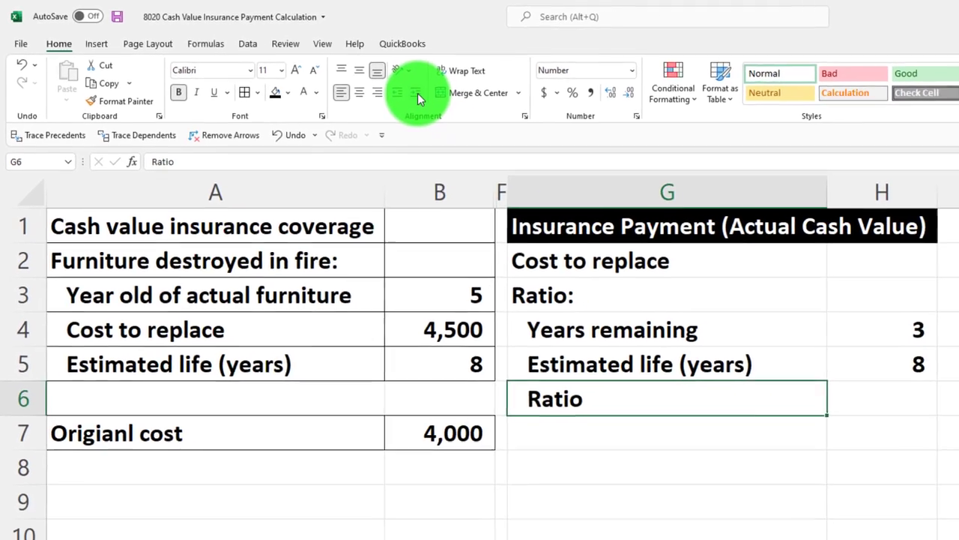
click(418, 93)
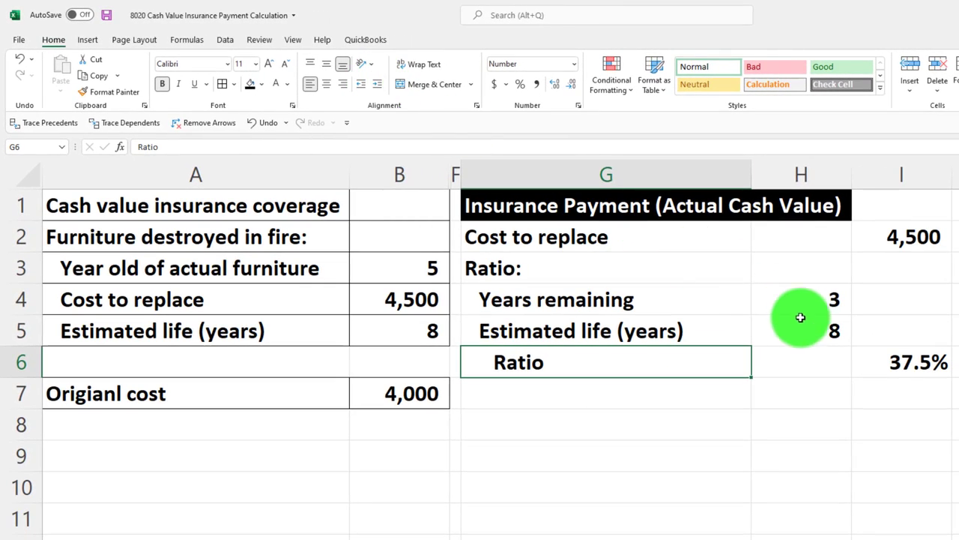
click(888, 364)
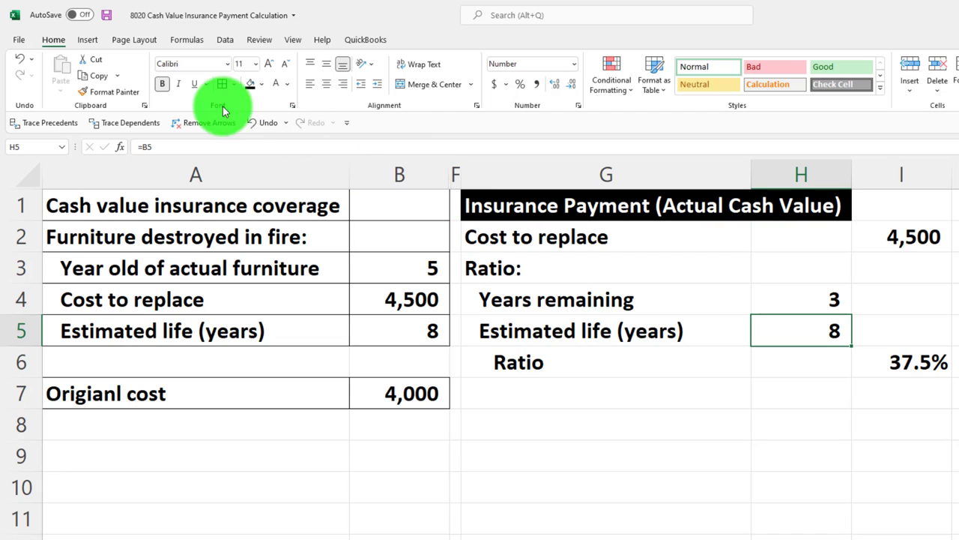
click(196, 84)
Step: Label G7 'Insurance payment' and compute the 1,688 payment from I2 and the ratio
click(609, 394)
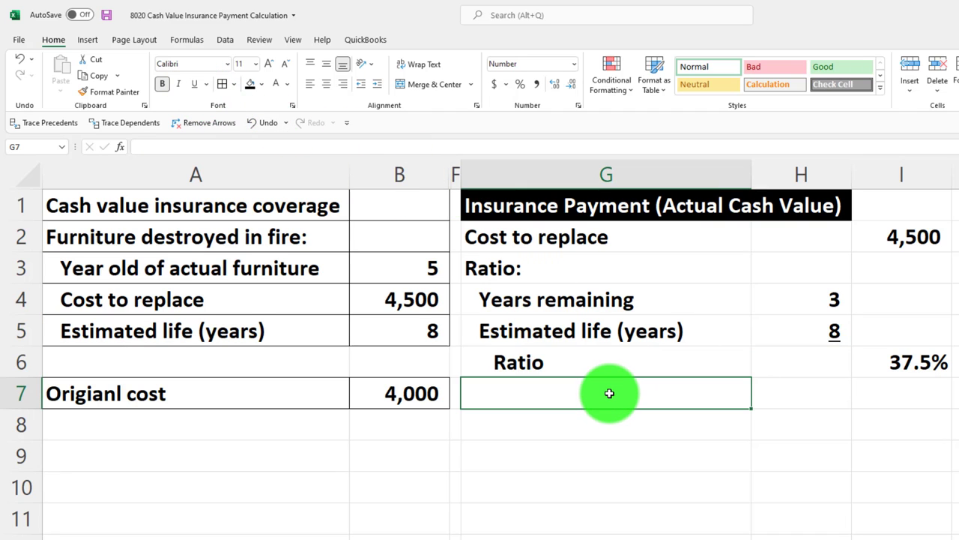
text(In)
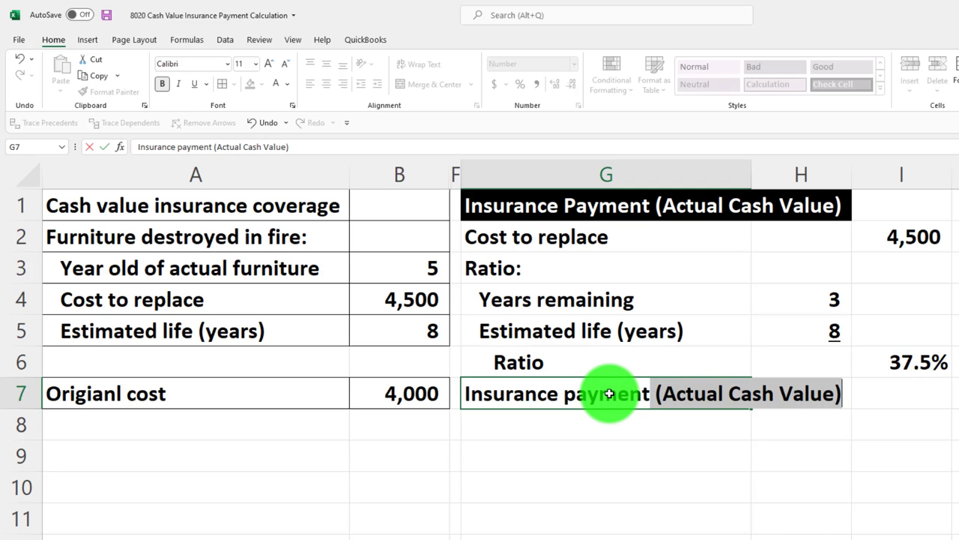
text(surance payment)
key(Delete)
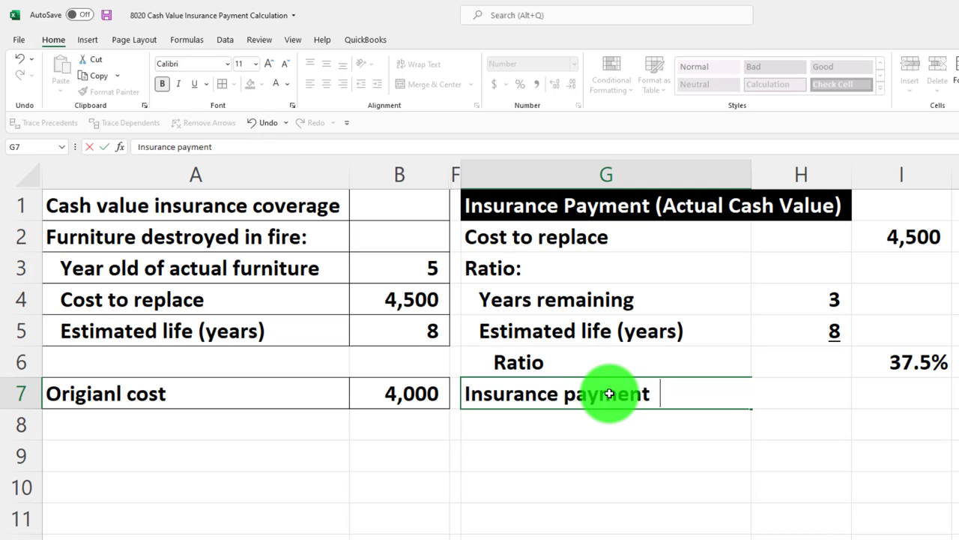
key(Tab)
key(Tab)
text(=)
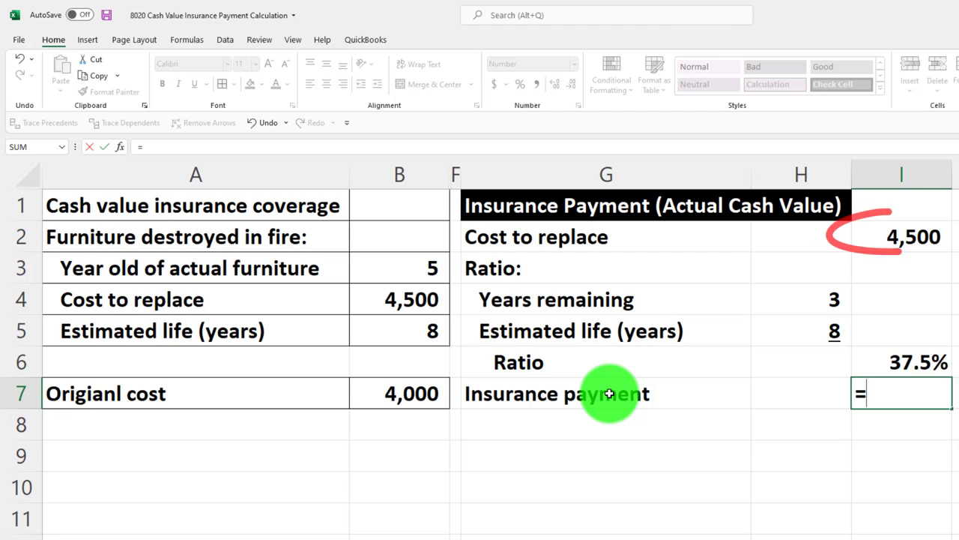
key(Up)
key(Up)
key(Up)
key(Up)
key(Up)
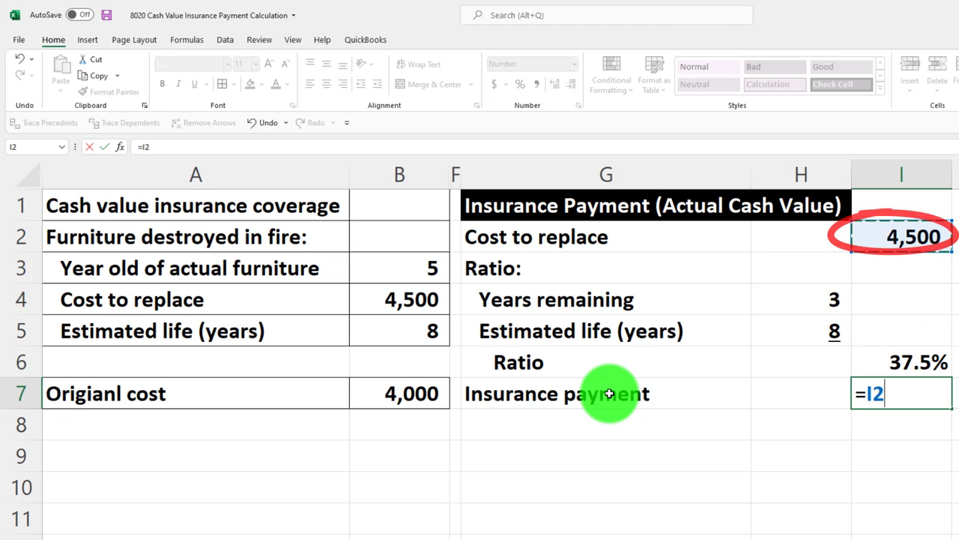
key(Return)
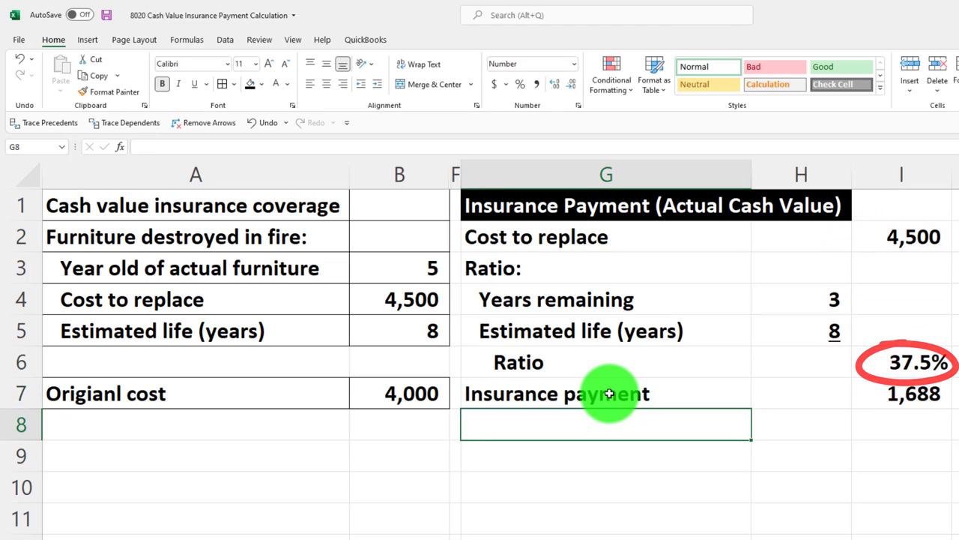
key(Up)
key(Right)
key(Right)
Step: Fill the ratio table G2:I7 light blue, then select columns B through G
key(Up)
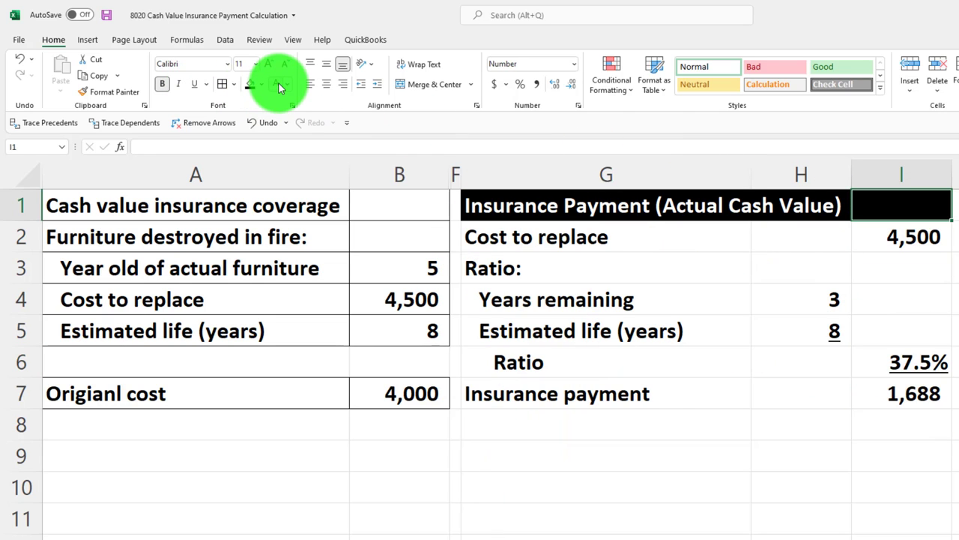
drag(517, 237, 655, 260)
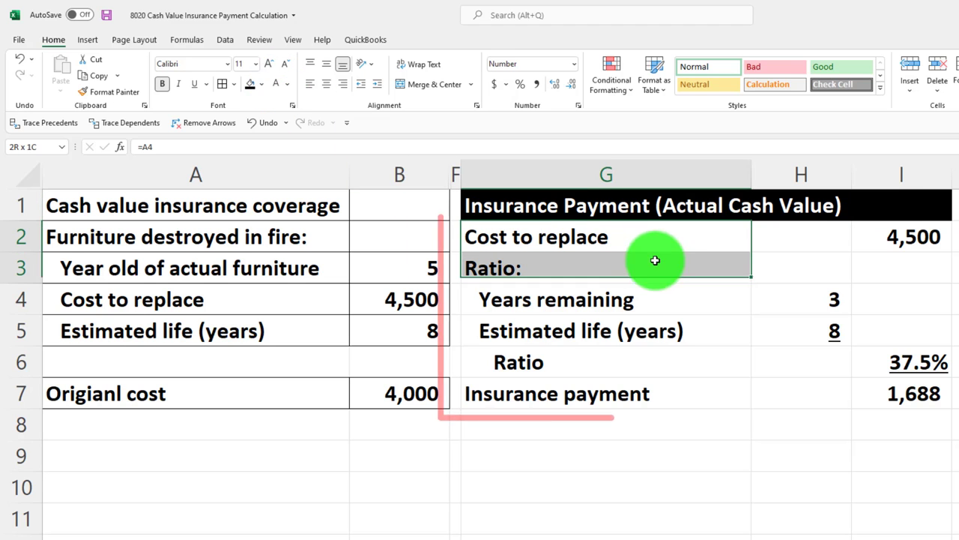
drag(819, 333, 859, 374)
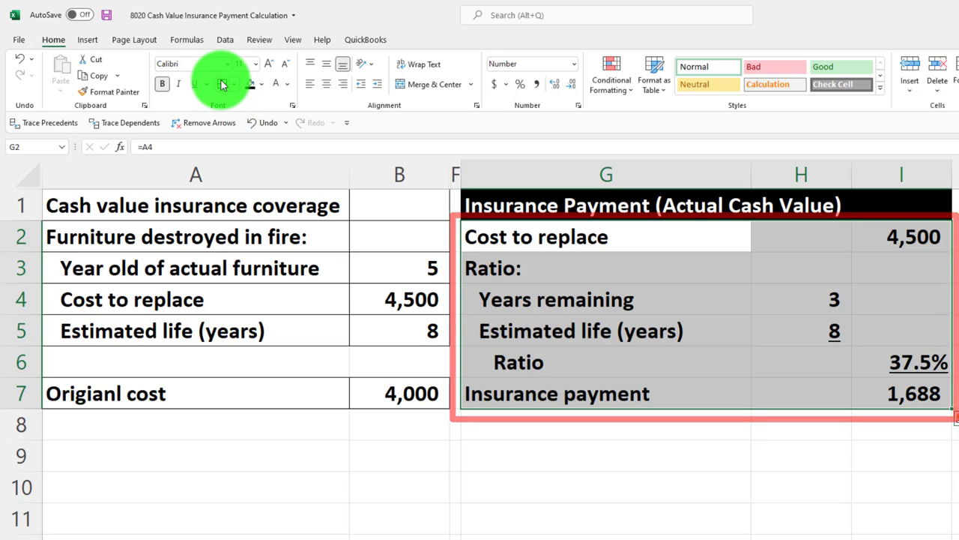
click(265, 89)
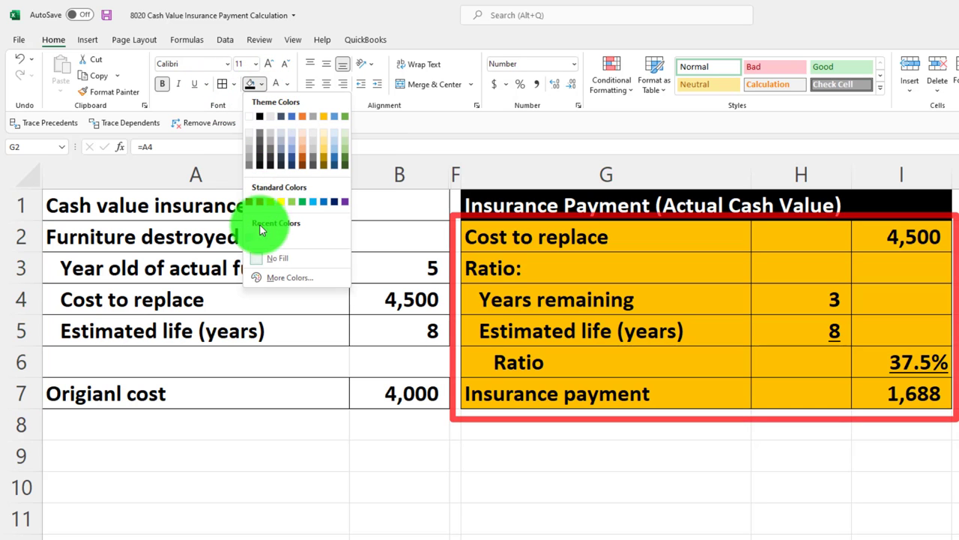
click(252, 242)
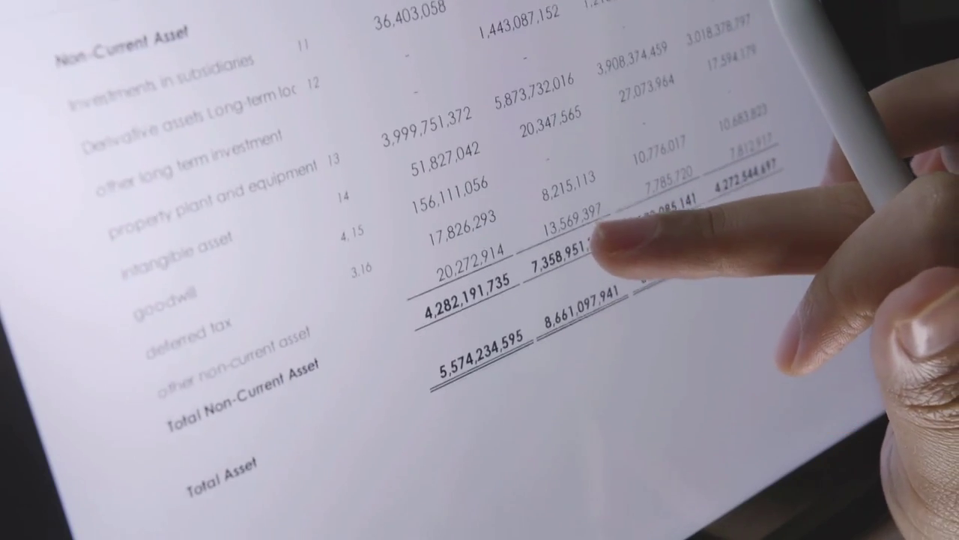
drag(397, 173, 520, 176)
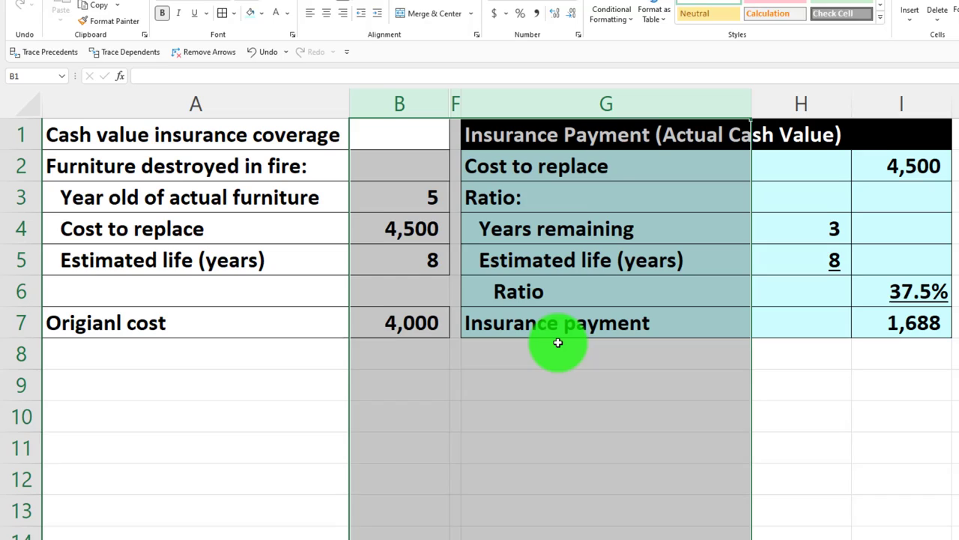
Step: Unhide columns C–E and type the heading 'Accounting Book Value' in D9
right_click(560, 391)
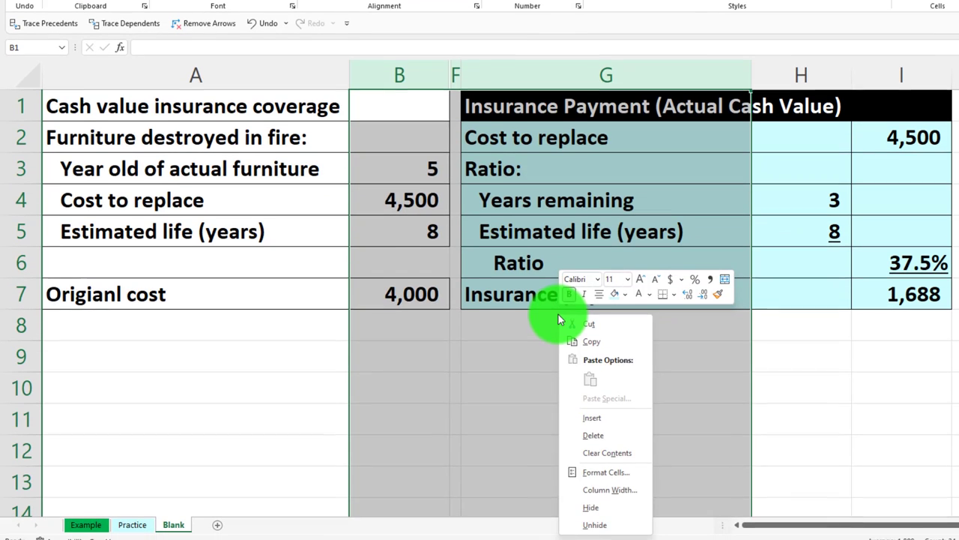
click(598, 524)
click(595, 344)
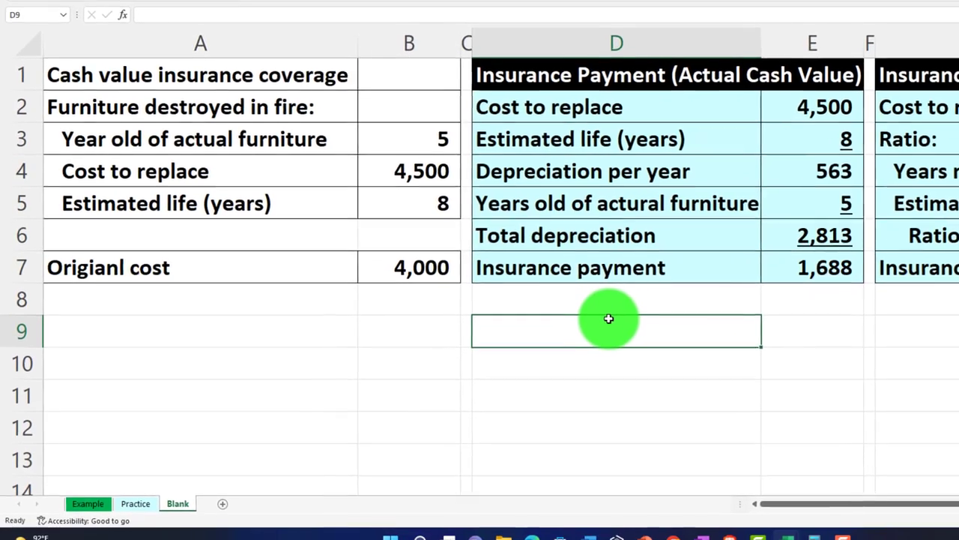
text(Acc)
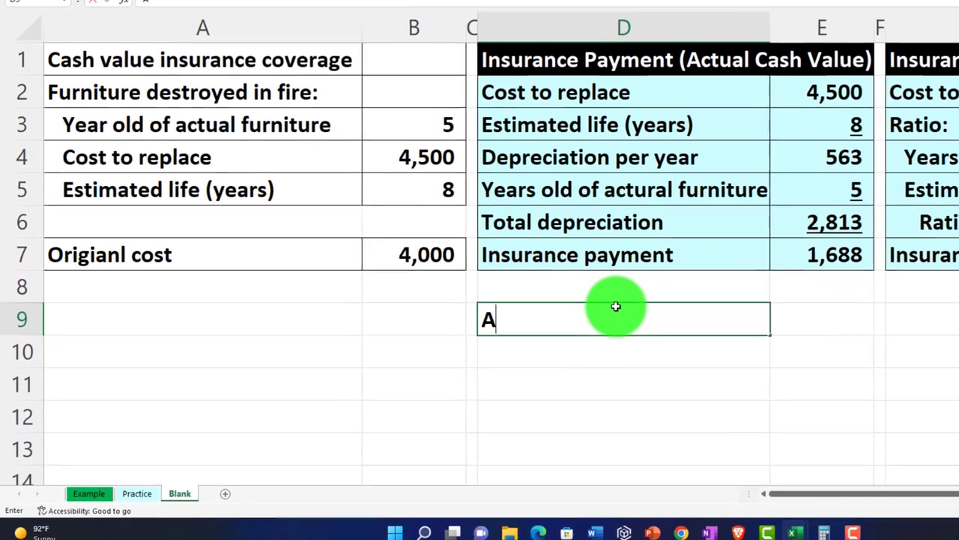
text(ounting Book Value)
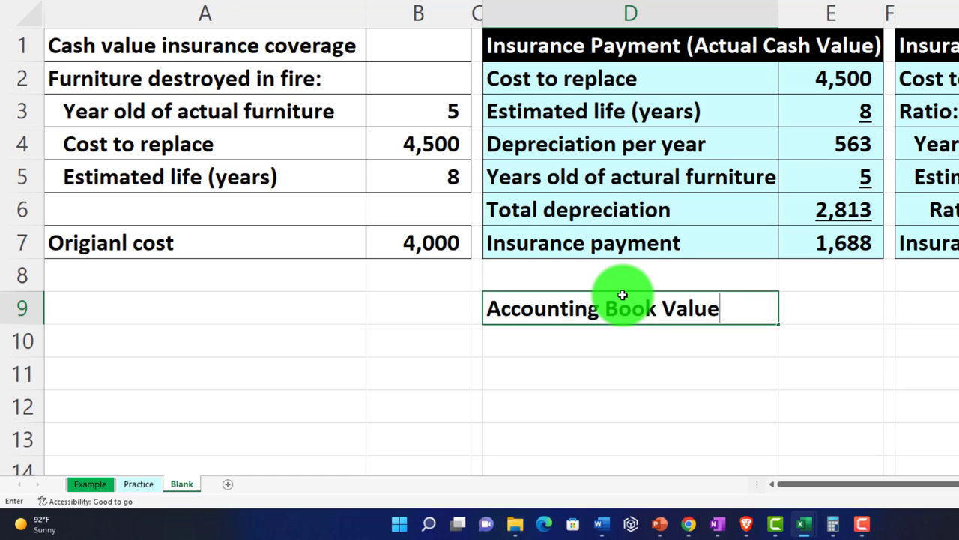
key(Return)
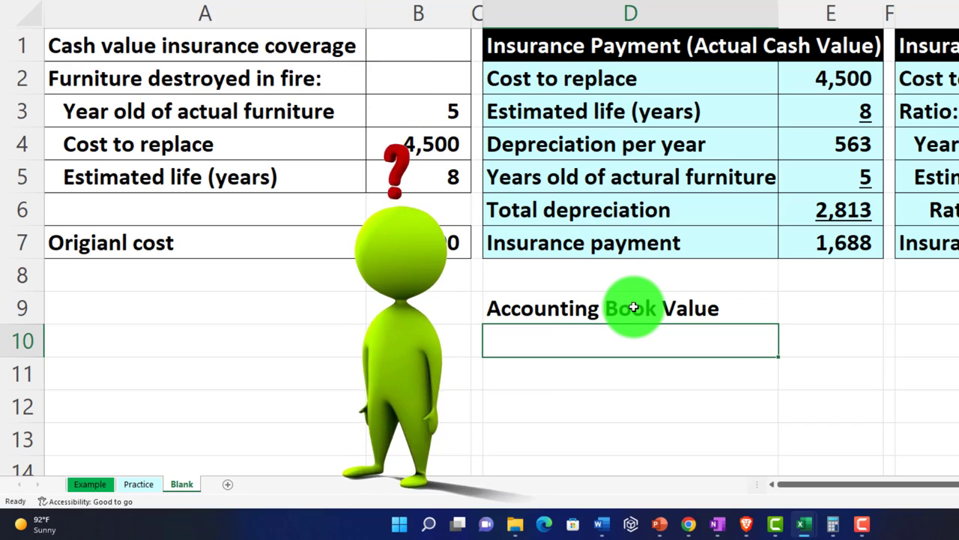
Step: Fill the D9:E9 heading band black
drag(634, 309, 807, 325)
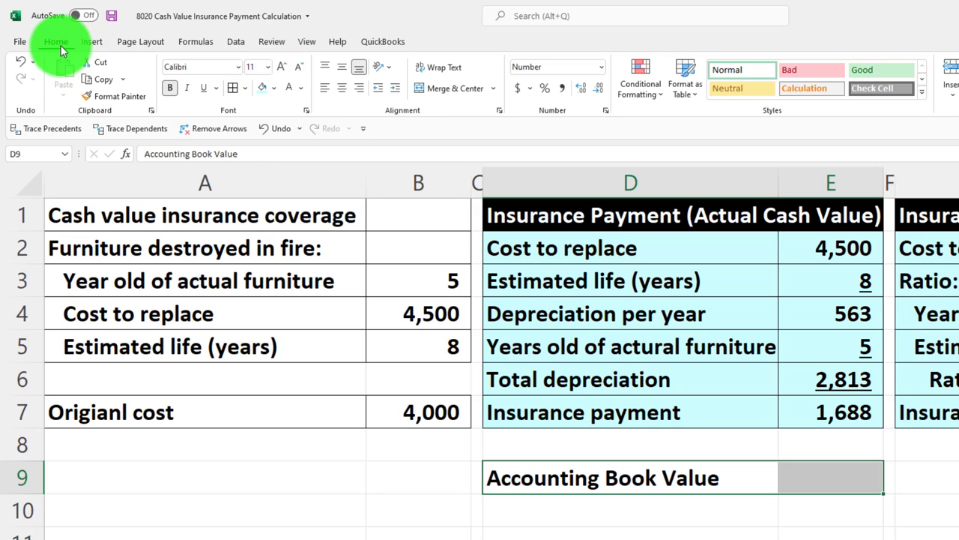
click(273, 96)
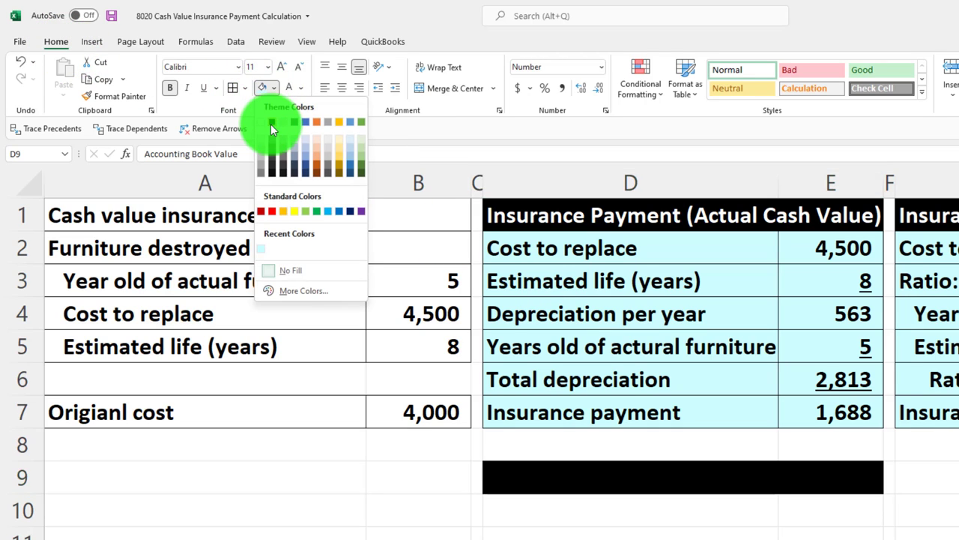
click(272, 120)
click(609, 510)
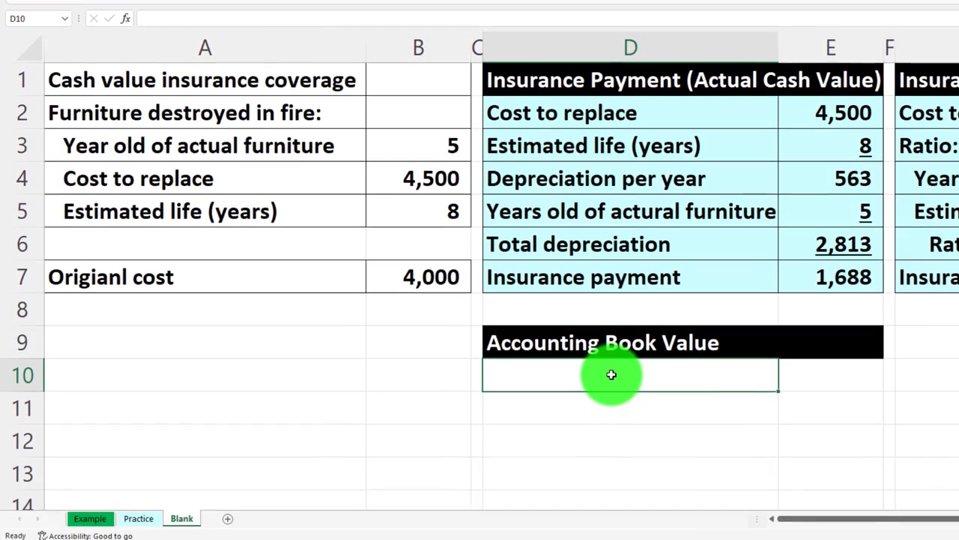
Step: Link D10 and E10 to the Origianl cost label and its 4,000 value
double_click(612, 374)
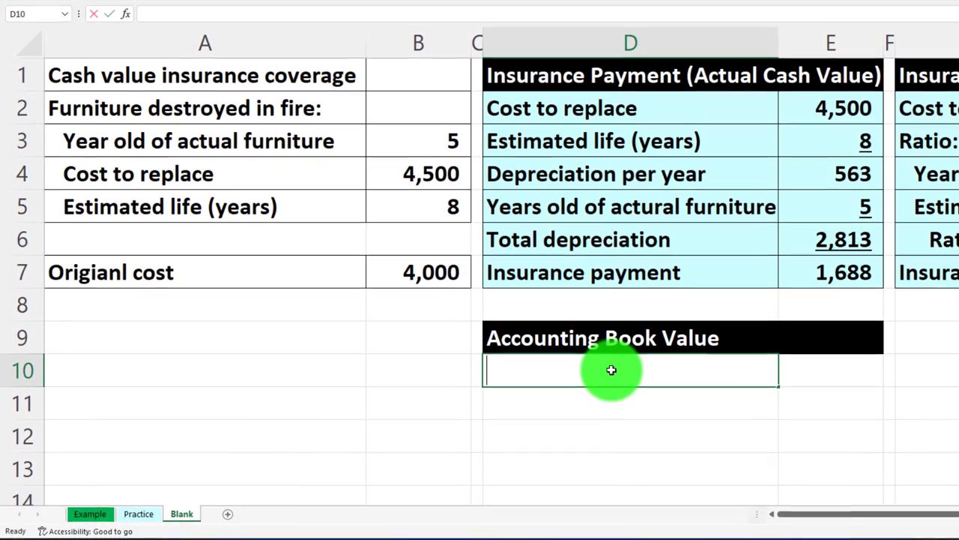
text(=)
key(Left)
key(Left)
key(Left)
key(Up)
key(Up)
key(Up)
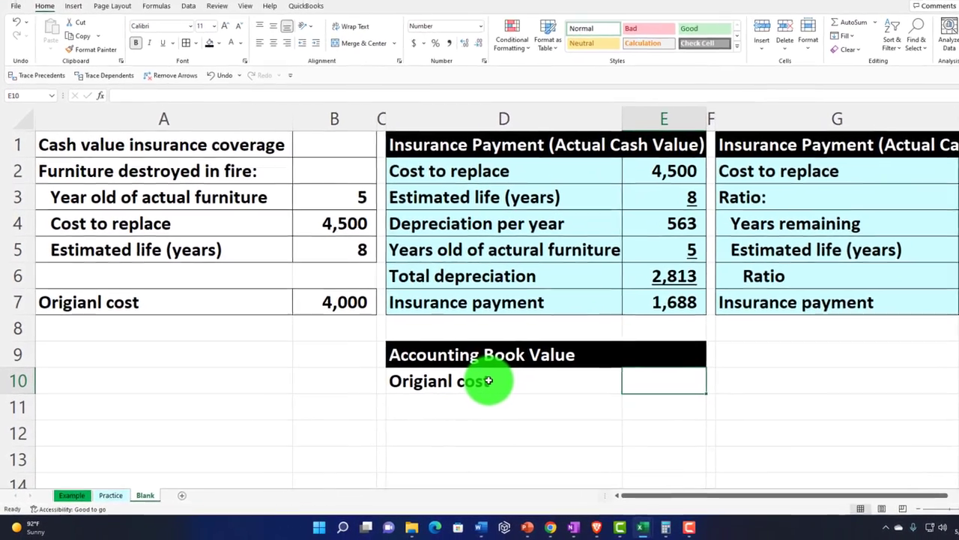
text(=)
key(Left)
key(Left)
key(Left)
key(Up)
key(Up)
key(Up)
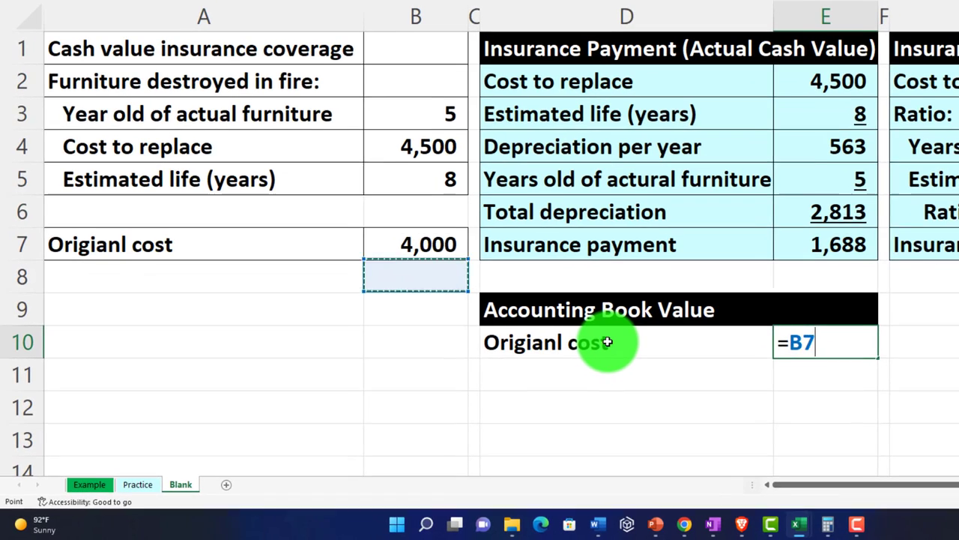
key(Return)
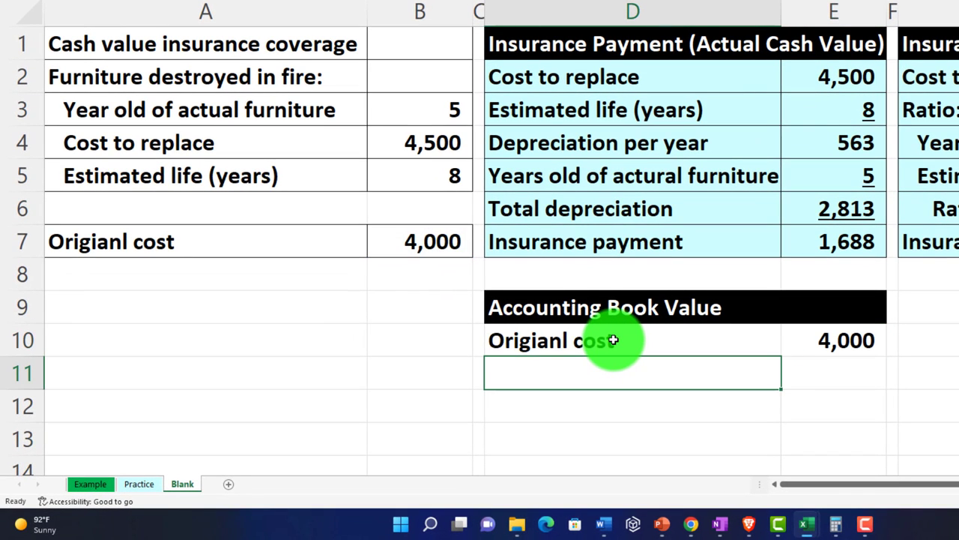
Step: Reference the Estimated life label in D11 and fill the labels down to D15
text(=)
key(Up)
key(Up)
key(Up)
key(Up)
key(Up)
key(Up)
key(Up)
key(Up)
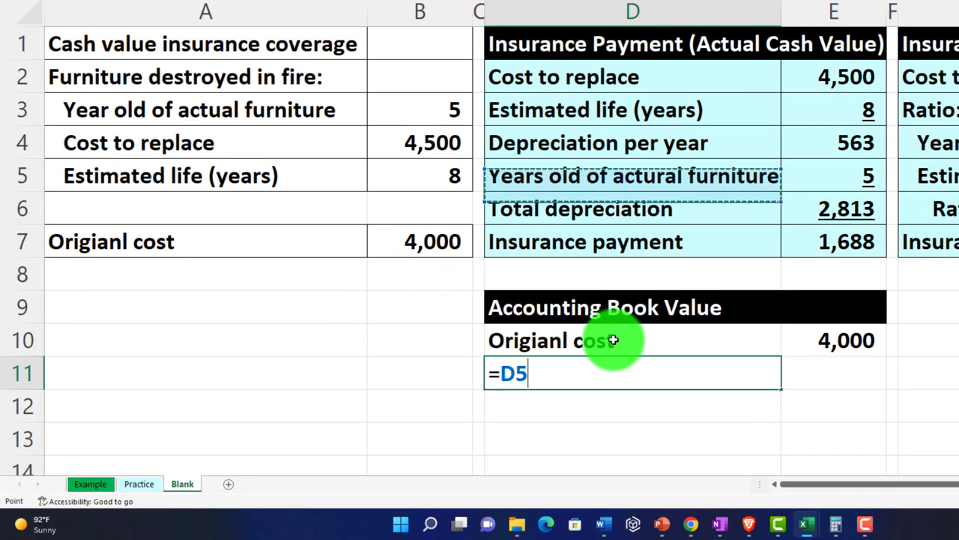
key(Return)
scroll(612, 338, down, 1)
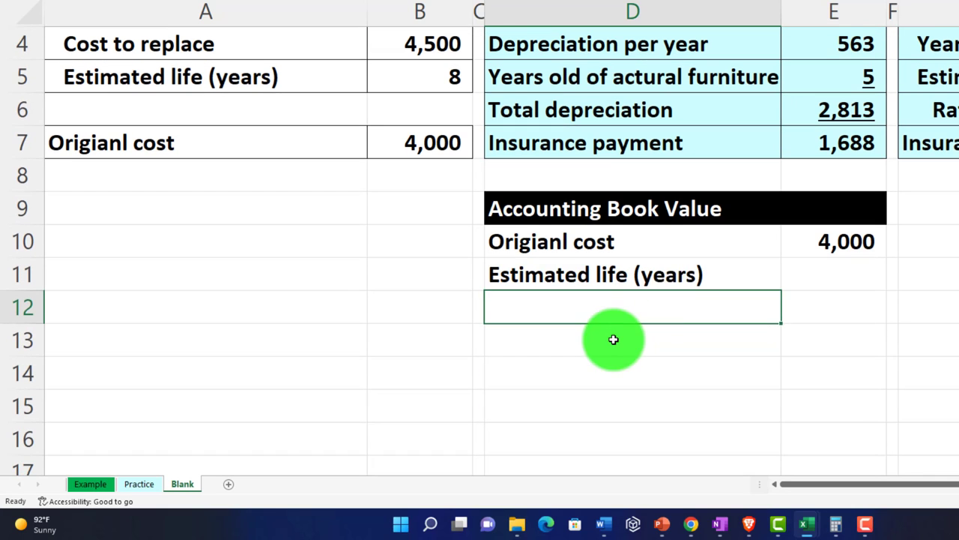
click(767, 290)
drag(781, 291, 778, 409)
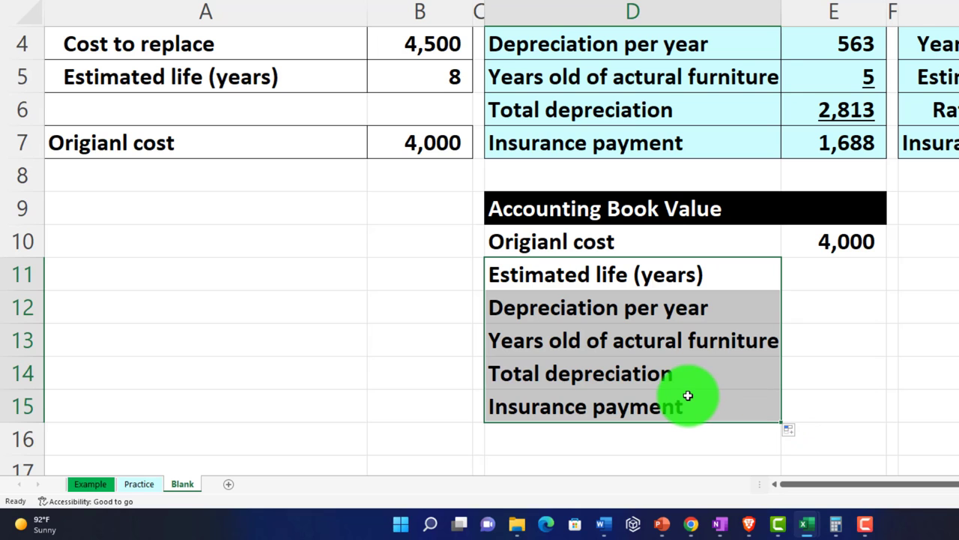
scroll(686, 397, up, 1)
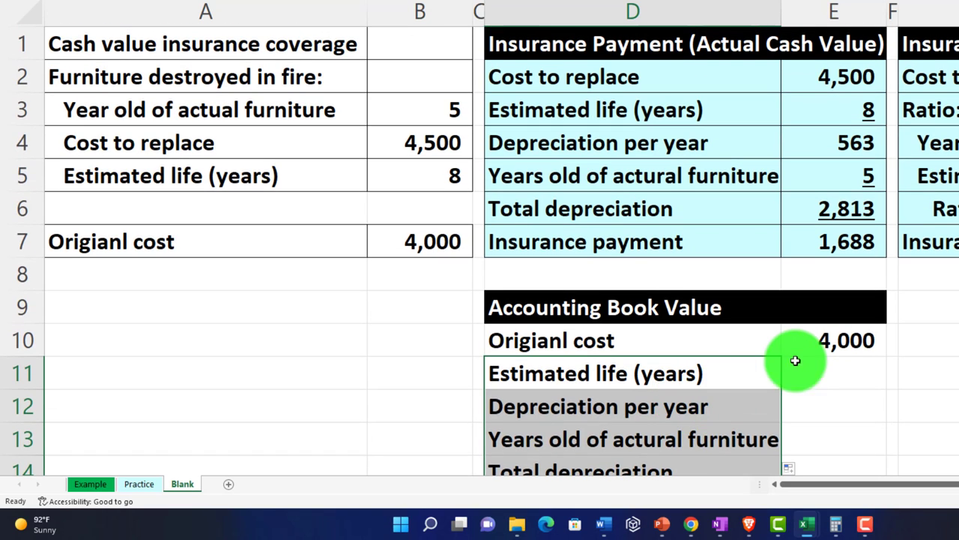
Step: Link E11 to the estimated life of 8 and enter the depreciation-per-year formula in E12
click(822, 364)
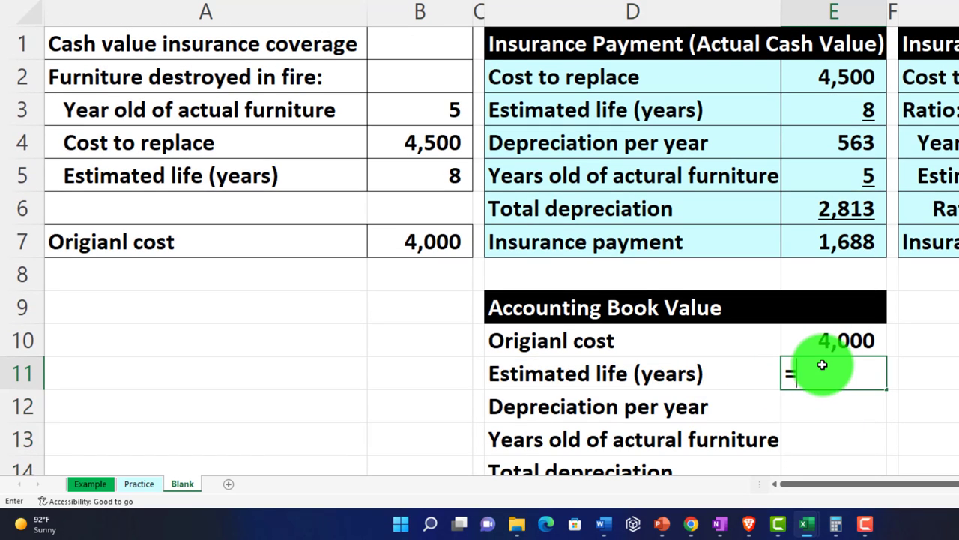
key(Up)
key(Up)
key(Up)
key(Up)
key(Up)
key(Up)
key(Up)
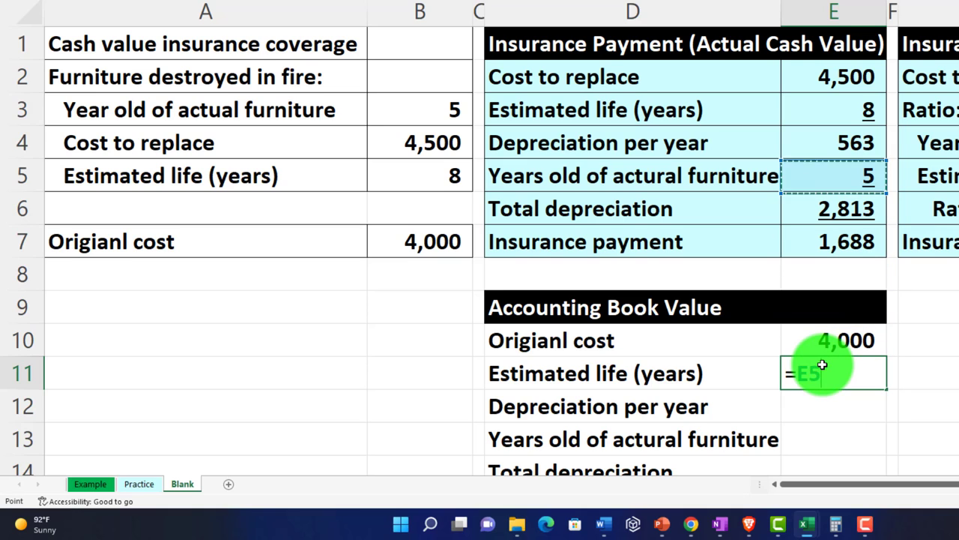
key(Return)
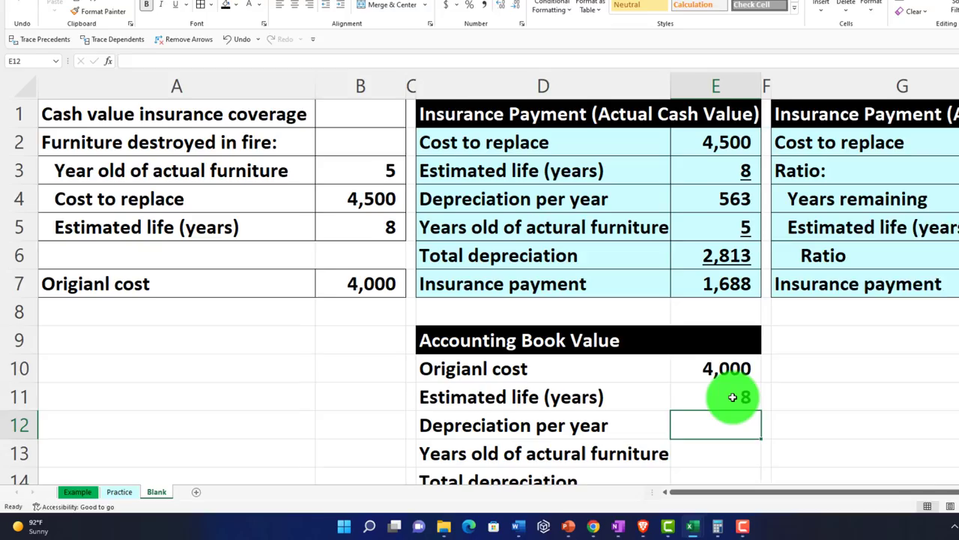
click(732, 397)
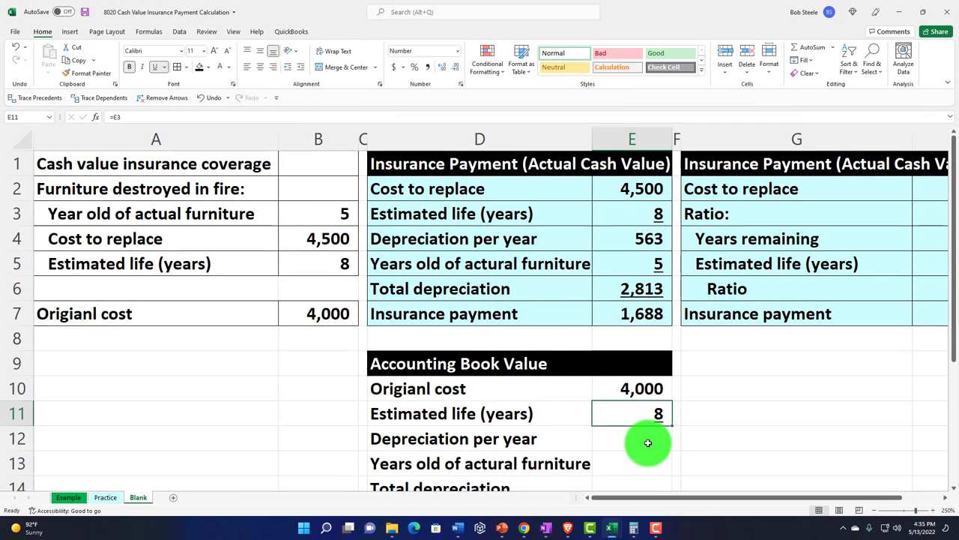
click(648, 442)
text(=)
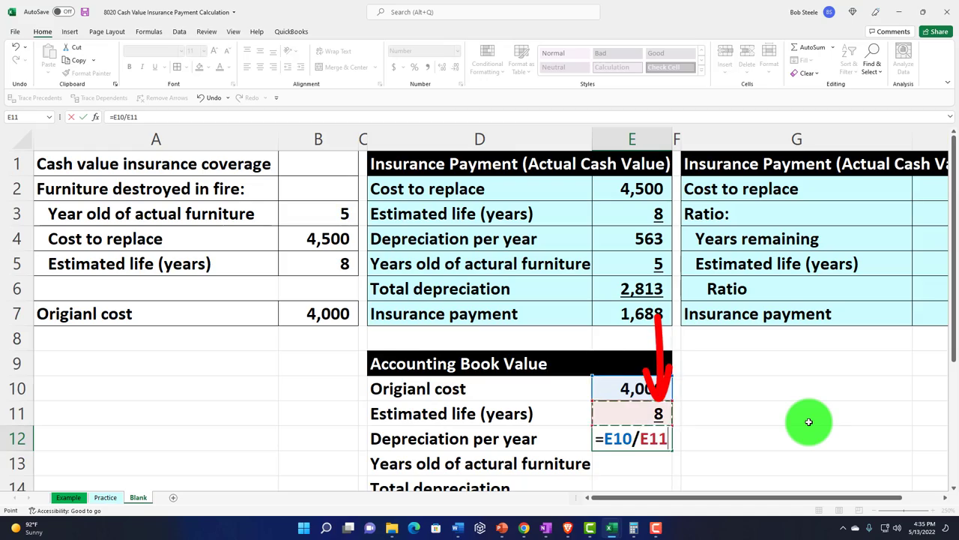
key(Return)
key(Up)
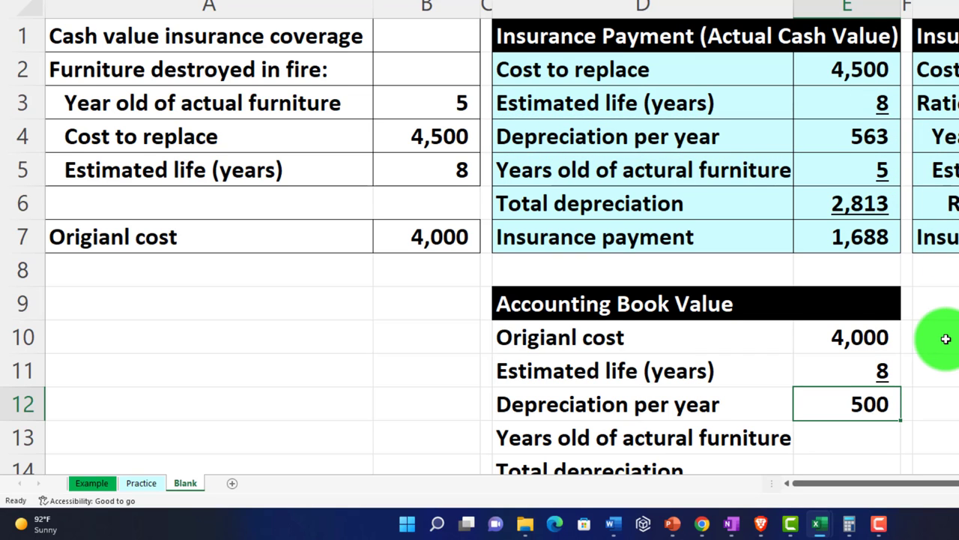
Step: Reference the furniture age of 5 in E13
scroll(946, 338, down, 1)
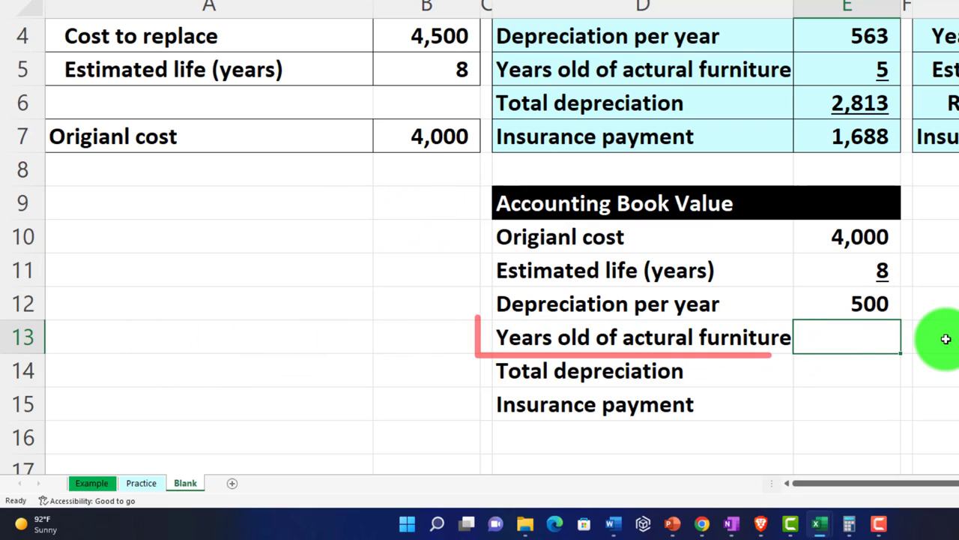
key(Up)
key(Up)
key(Up)
key(Up)
key(Up)
key(Up)
key(Up)
key(Up)
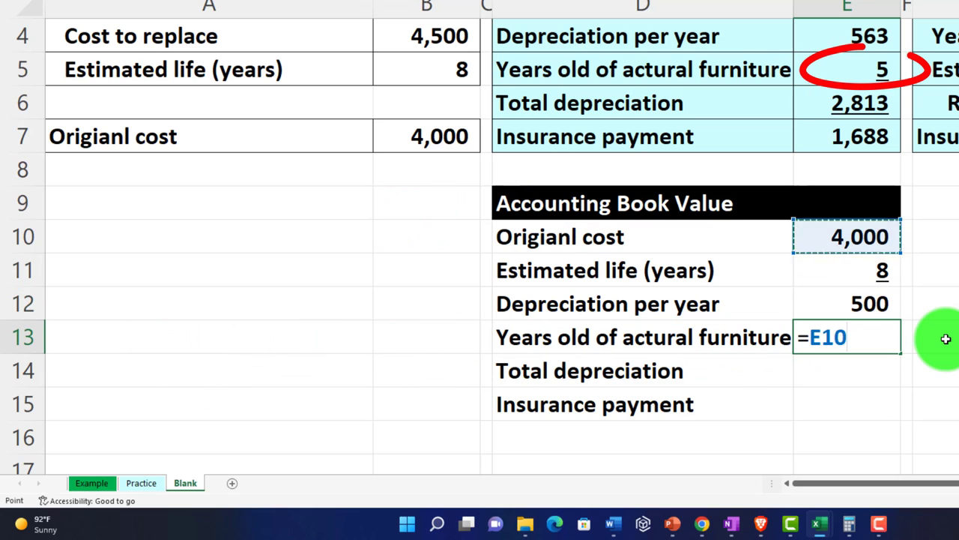
key(Return)
key(Up)
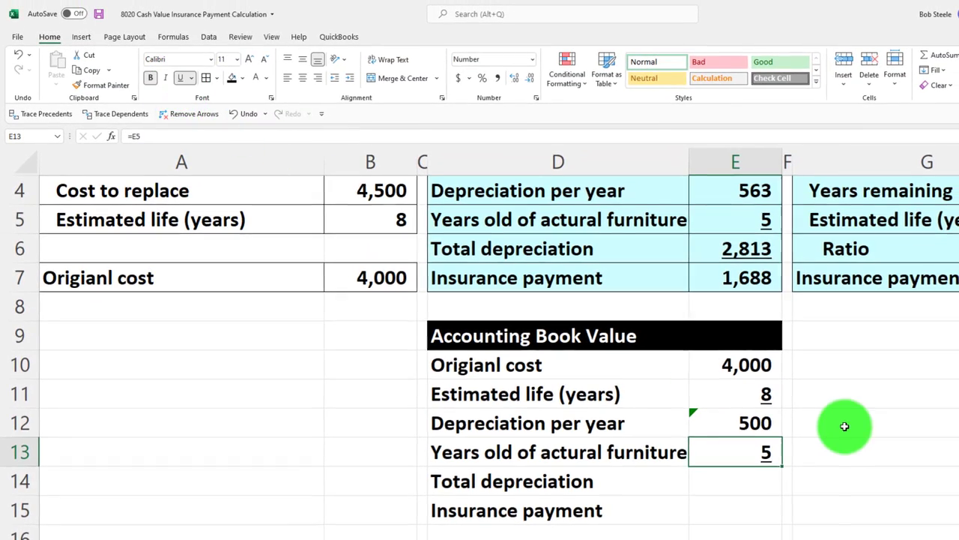
key(Down)
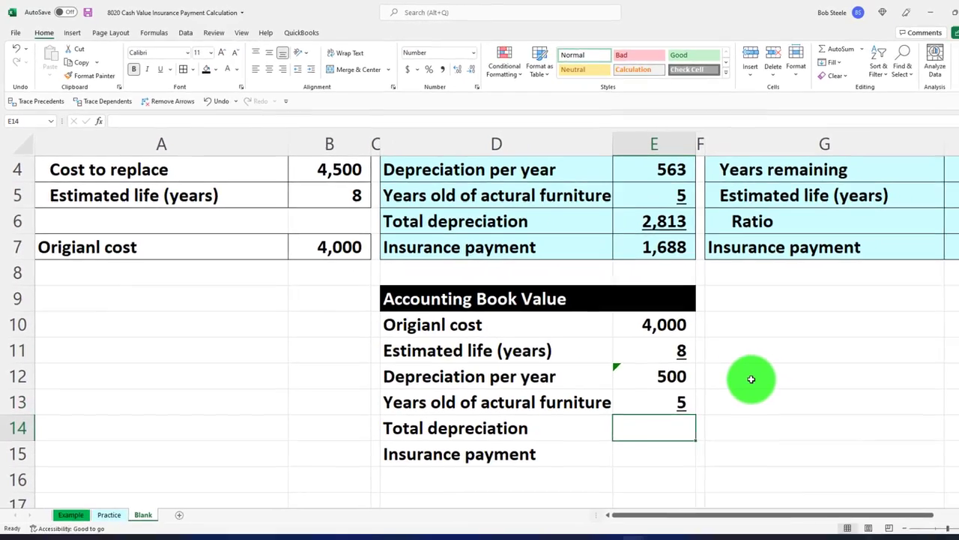
scroll(749, 378, up, 1)
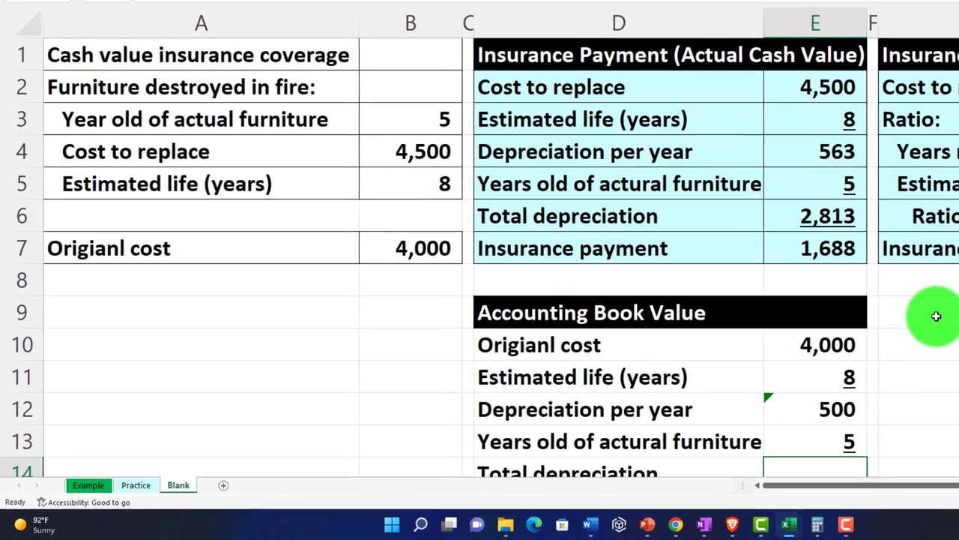
Step: Compute total depreciation of 2,500 in E14 and the 1,500 insurance payment as =E10-E14
text(=)
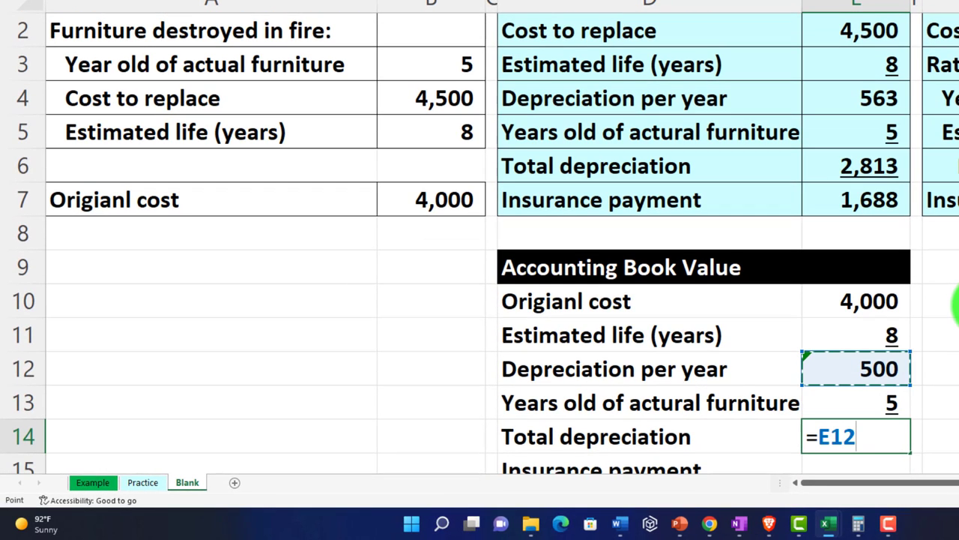
key(Return)
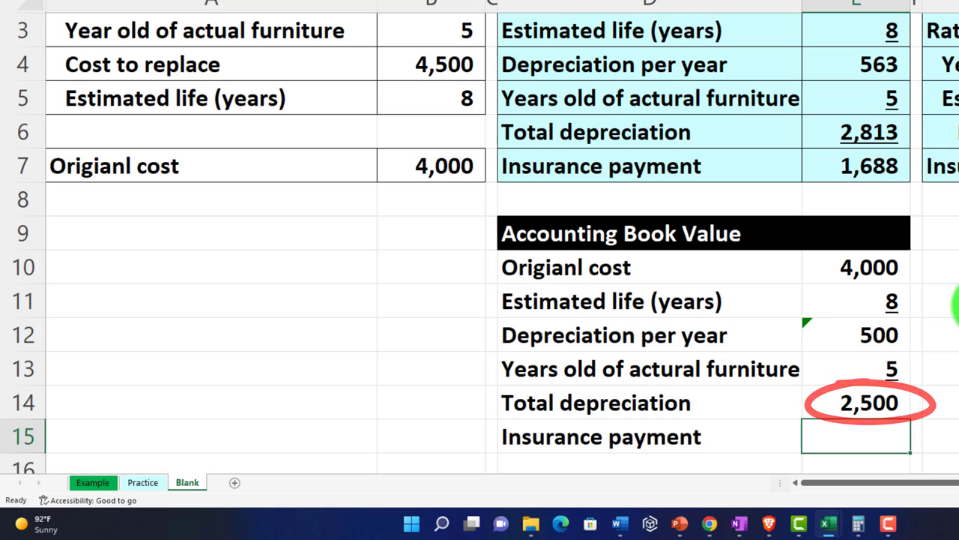
key(Up)
key(Up)
key(Up)
key(Up)
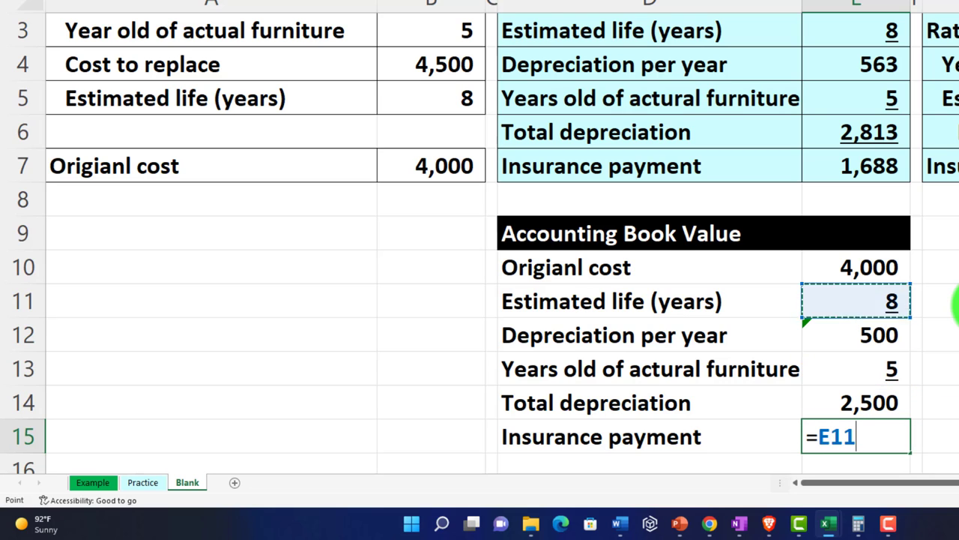
key(Return)
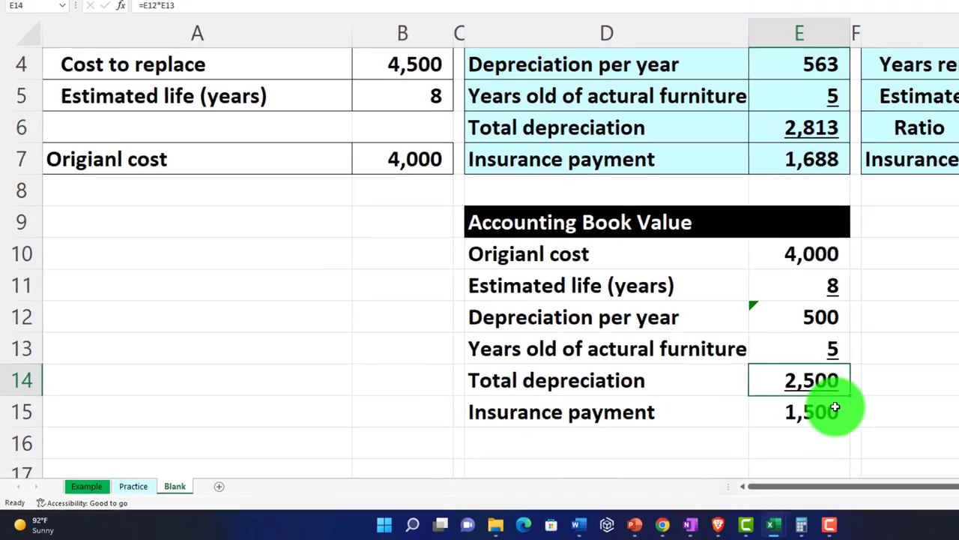
click(896, 400)
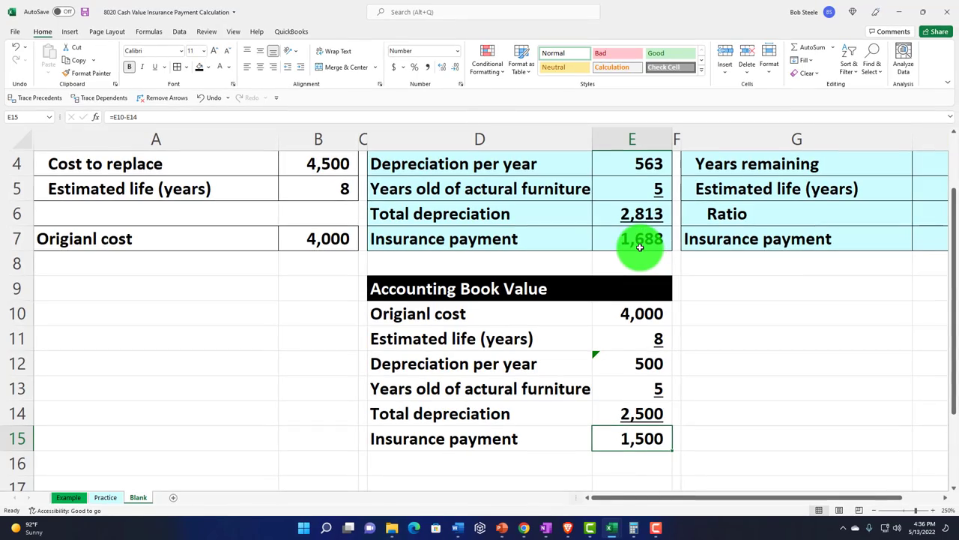
Step: Link G9 to the Accounting Book Value header and give G9:I9 black fill with white text
click(712, 285)
key(Right)
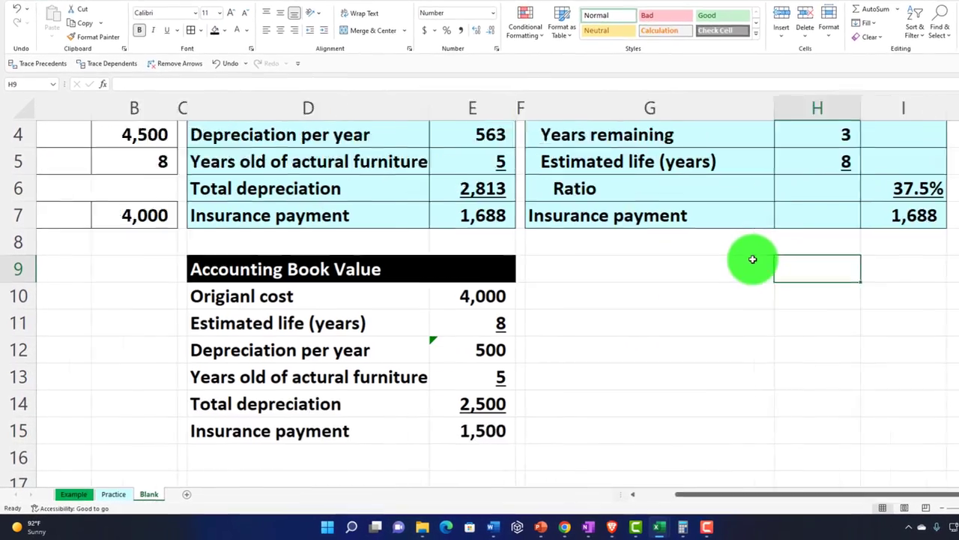
key(Left)
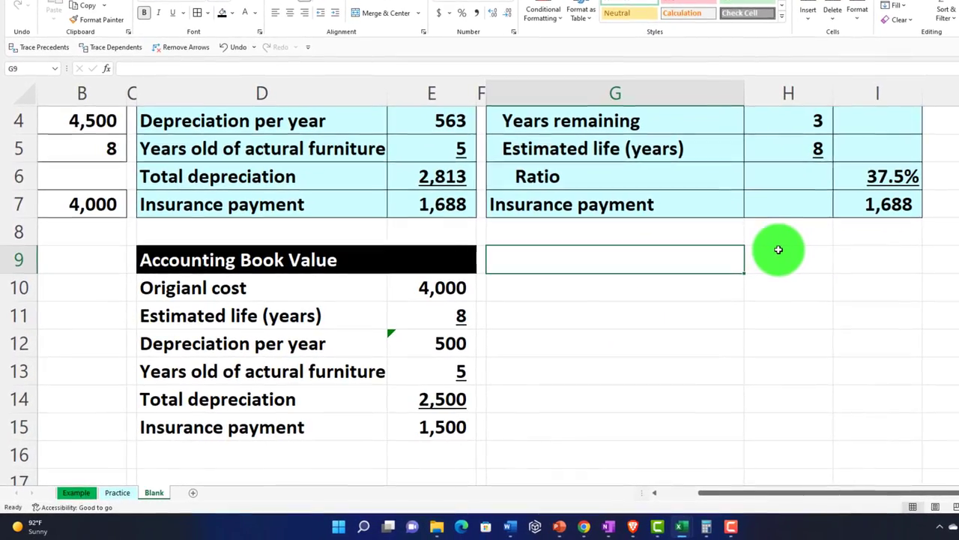
text(=)
scroll(787, 324, up, 1)
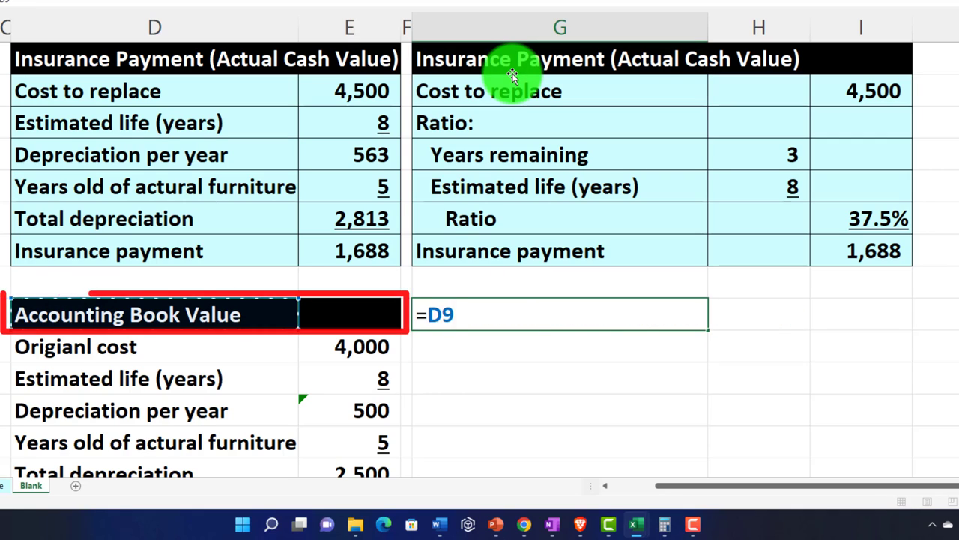
key(Tab)
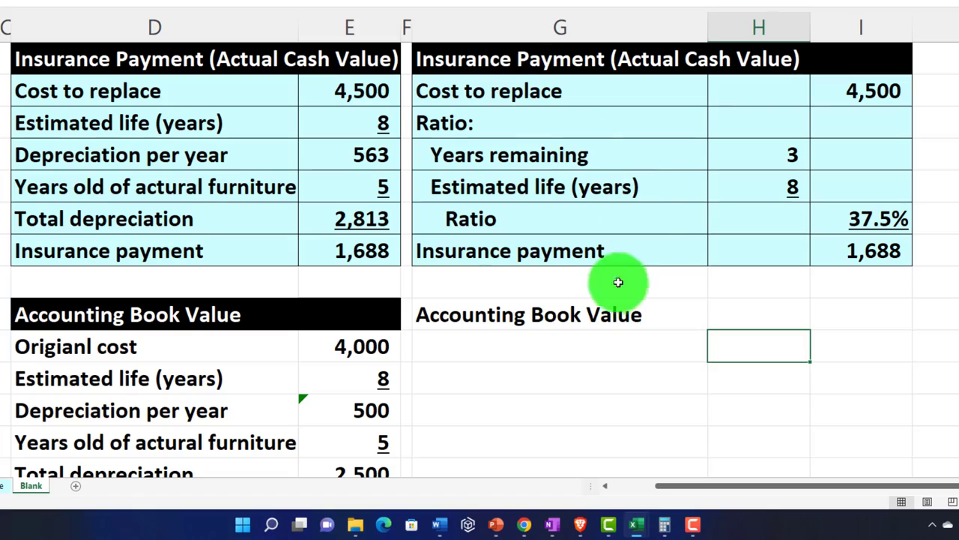
drag(600, 313, 810, 318)
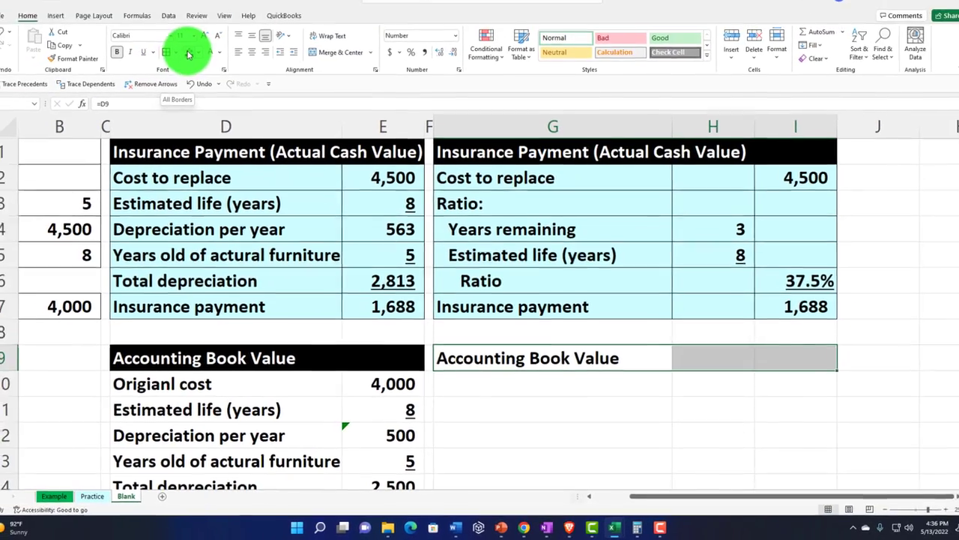
click(188, 54)
click(210, 52)
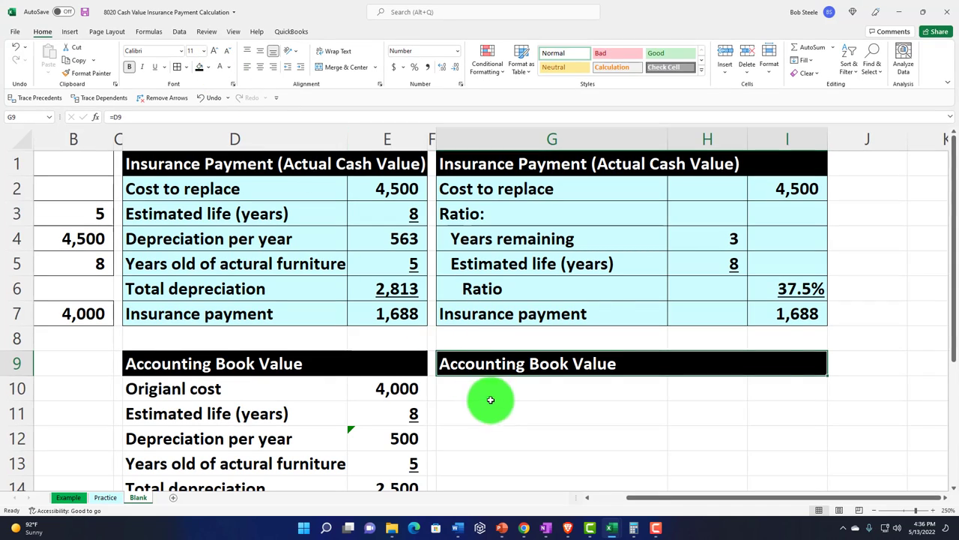
Step: Link G10 to the Origianl cost label and I10 to the original cost 4,000
click(491, 390)
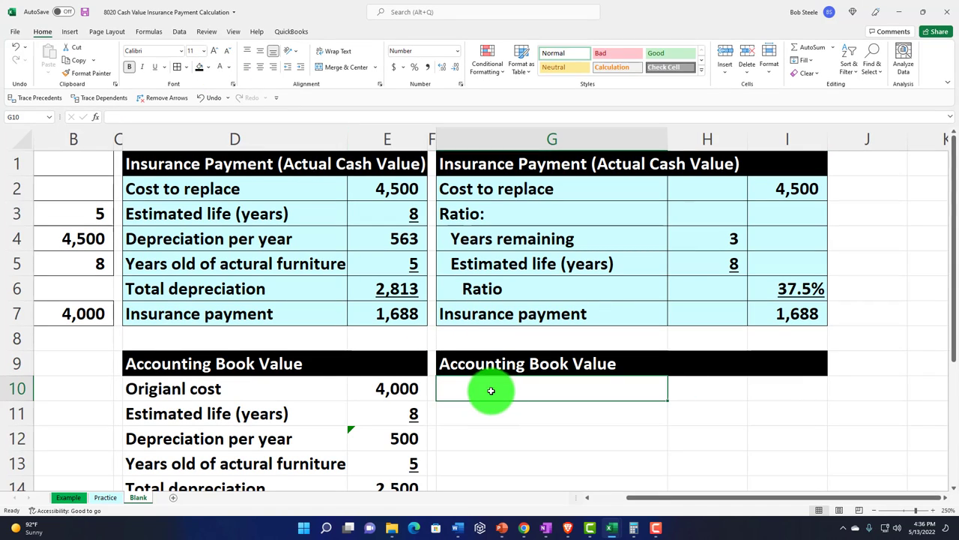
text(=)
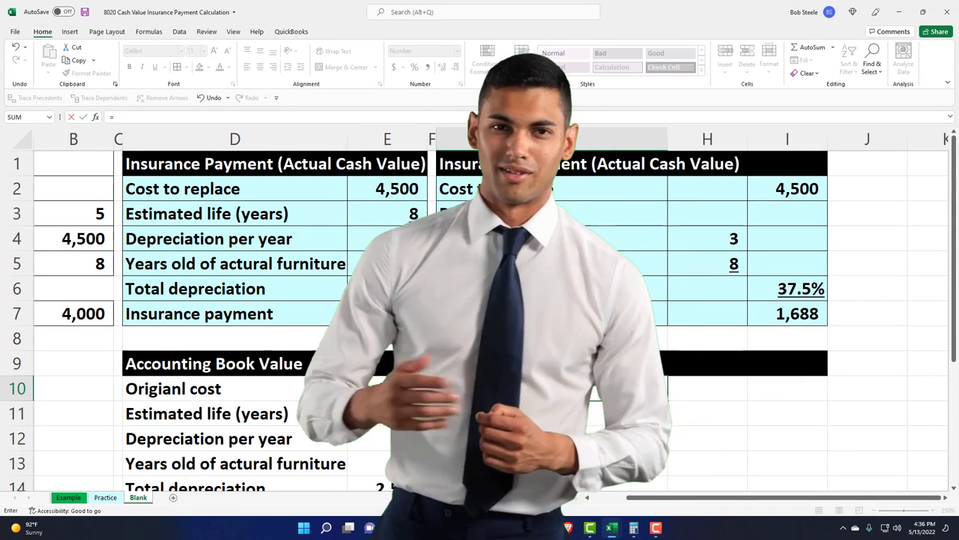
key(Up)
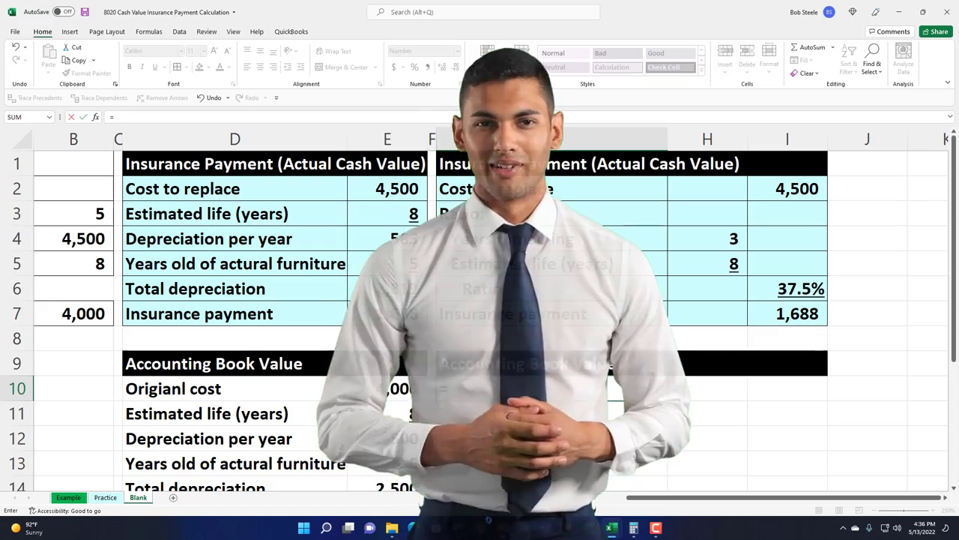
key(Up)
key(Up)
key(Up)
key(Up)
key(Up)
key(Up)
key(Up)
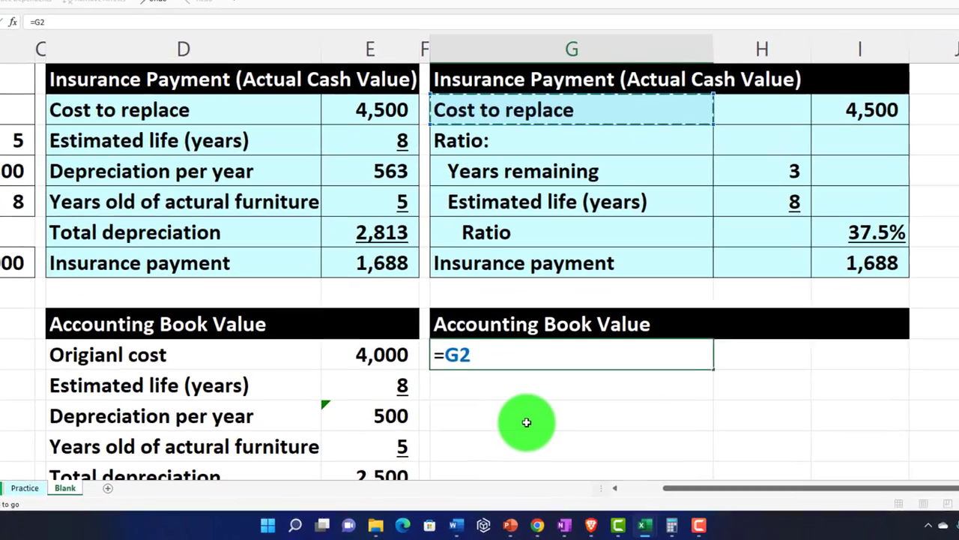
key(Tab)
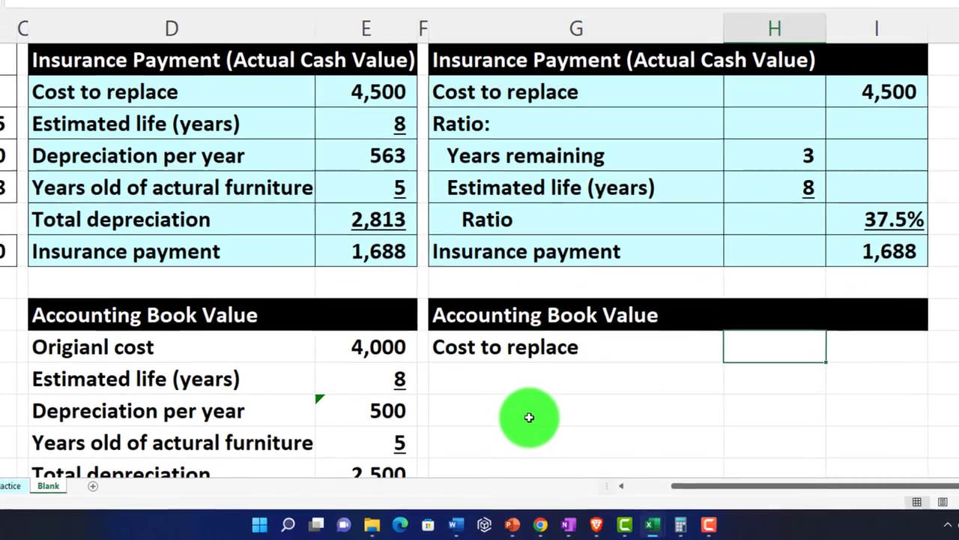
key(Tab)
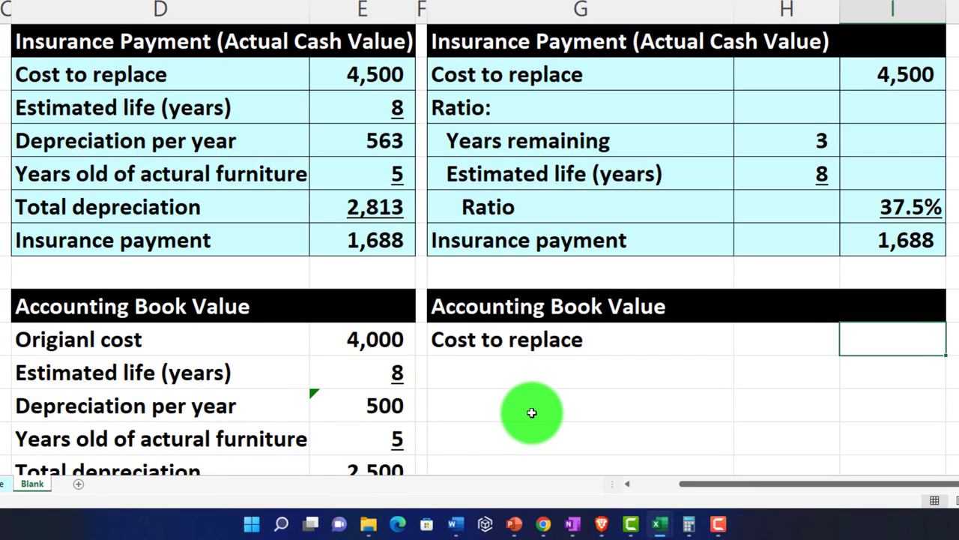
key(Left)
key(Left)
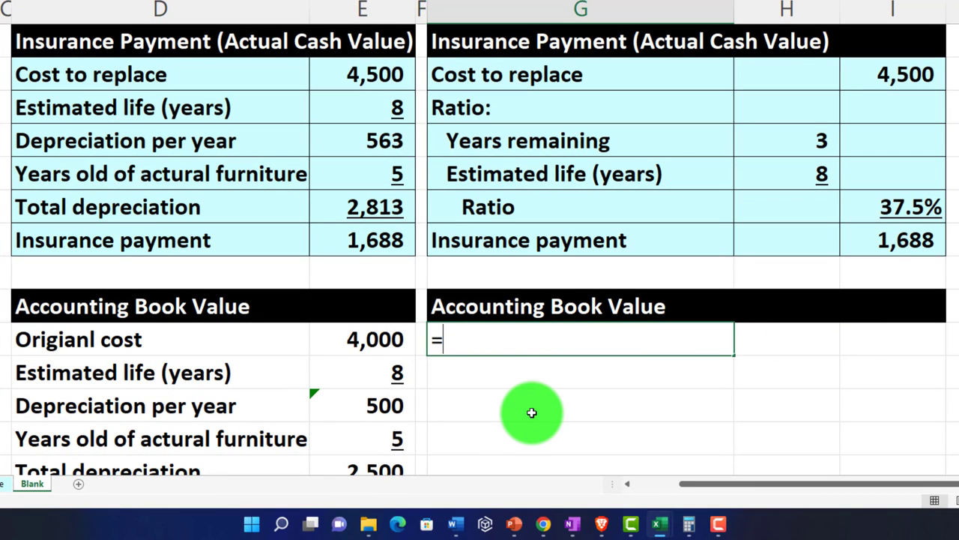
key(Left)
key(Left)
key(Tab)
key(Tab)
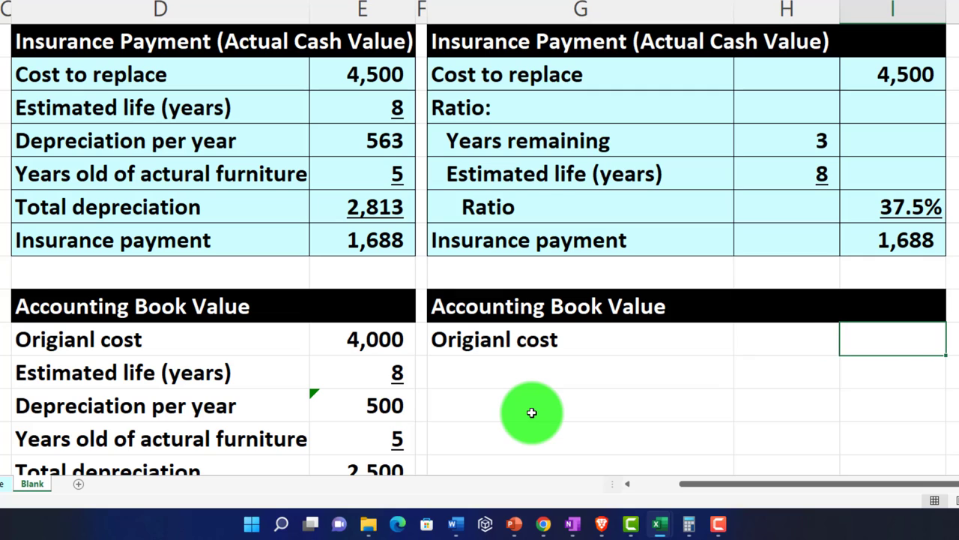
text(=)
key(Left)
key(Left)
key(Left)
key(Left)
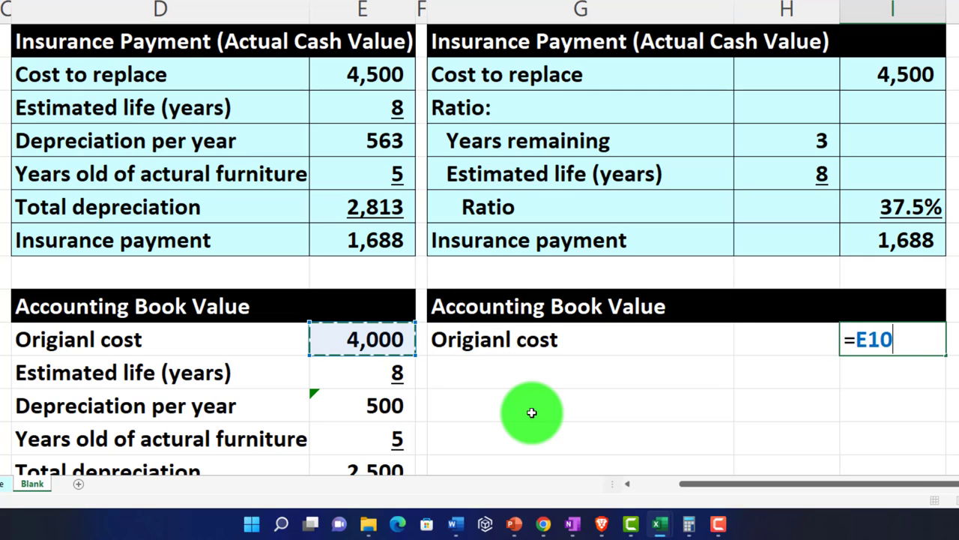
key(Return)
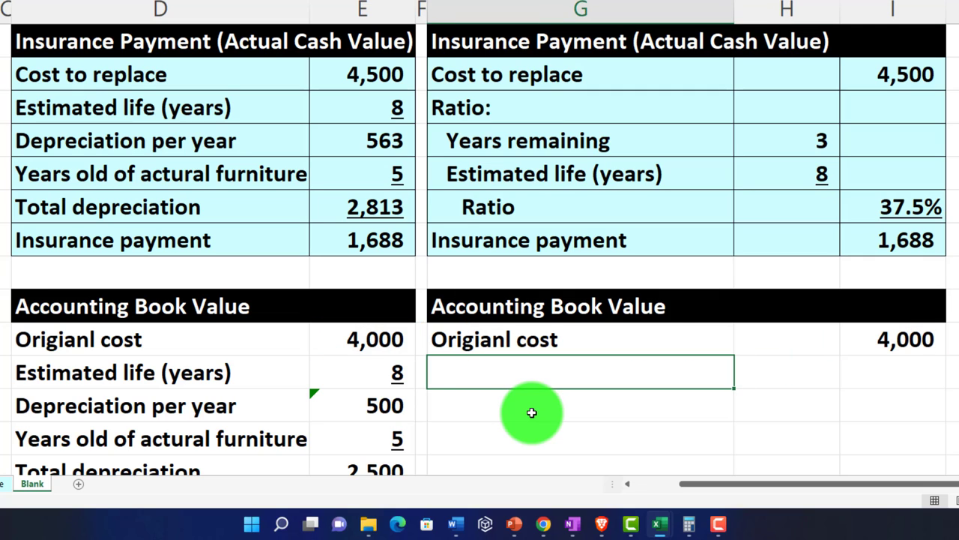
Step: Link G11 to the Ratio: label and fill the labels down through Insurance payment
text(=)
key(Up)
key(Up)
key(Up)
key(Up)
key(Up)
key(Up)
key(Up)
key(Up)
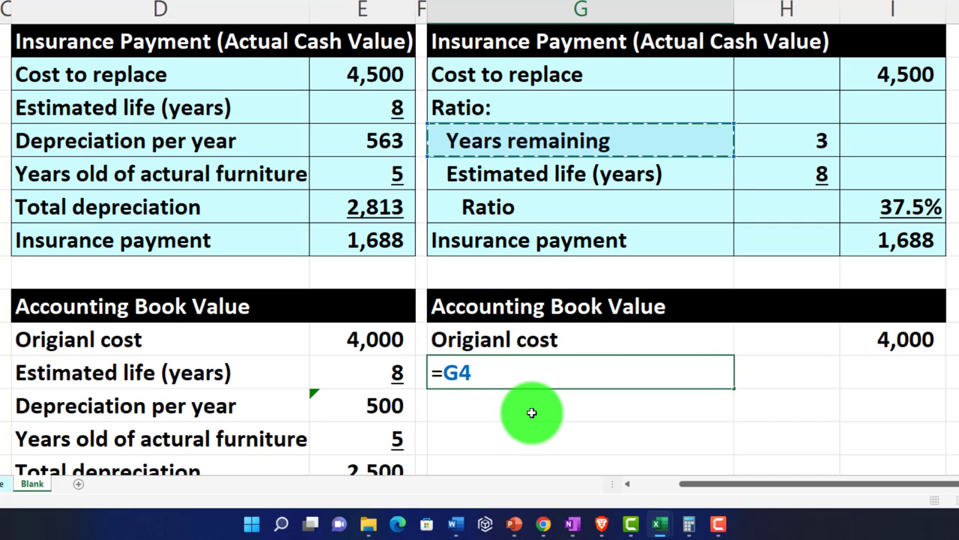
key(Return)
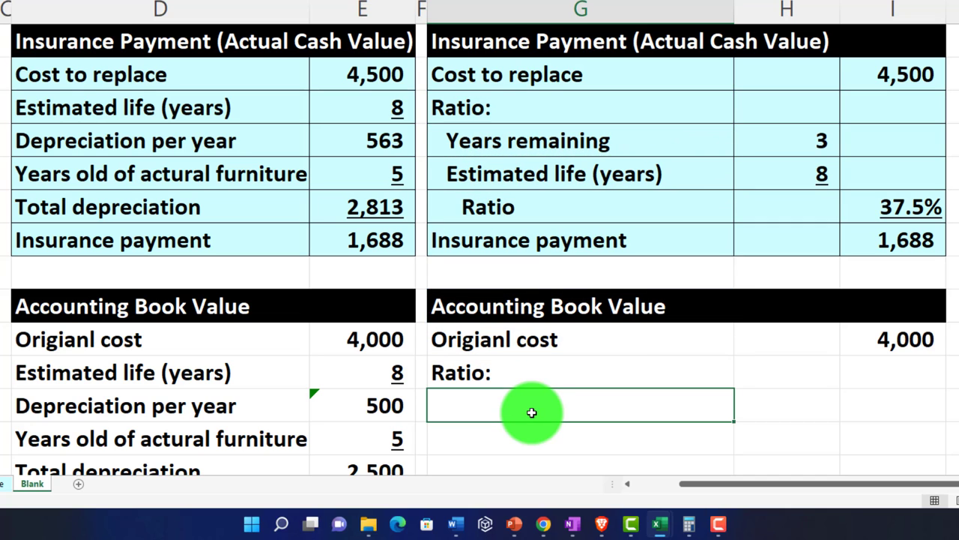
scroll(566, 360, down, 1)
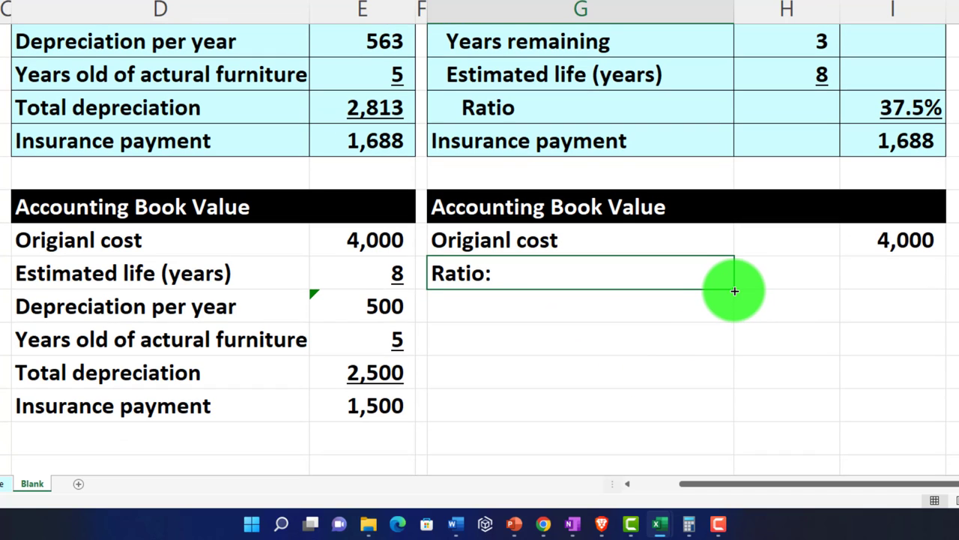
drag(735, 291, 735, 412)
drag(597, 308, 599, 362)
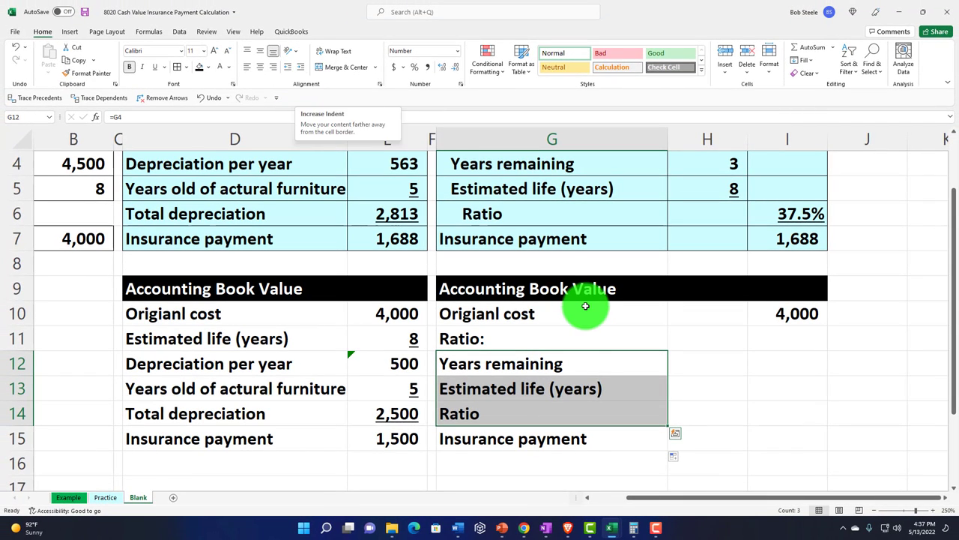
Step: Copy the G2:I7 ratio table's light-blue bordered format onto G10:I15 with Format Painter
scroll(588, 328, up, 1)
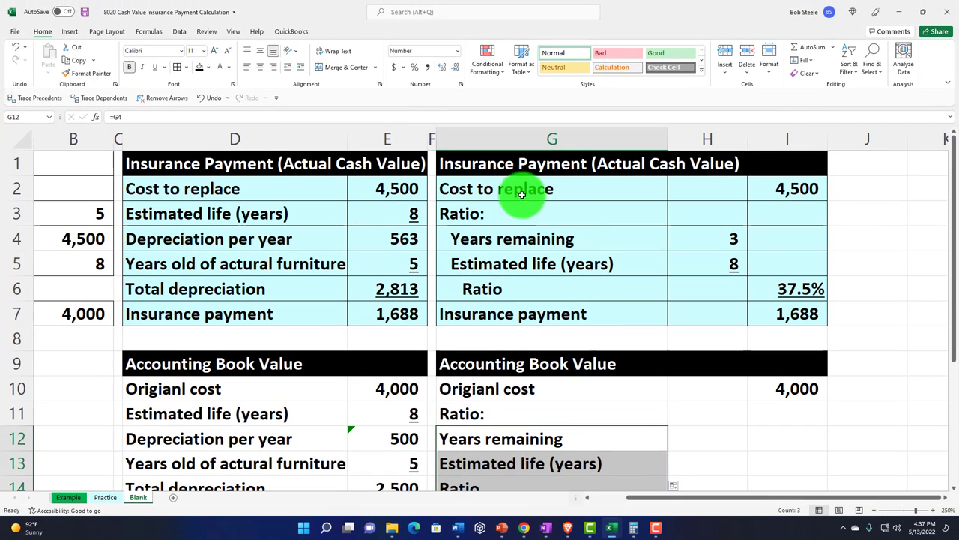
drag(522, 193, 780, 308)
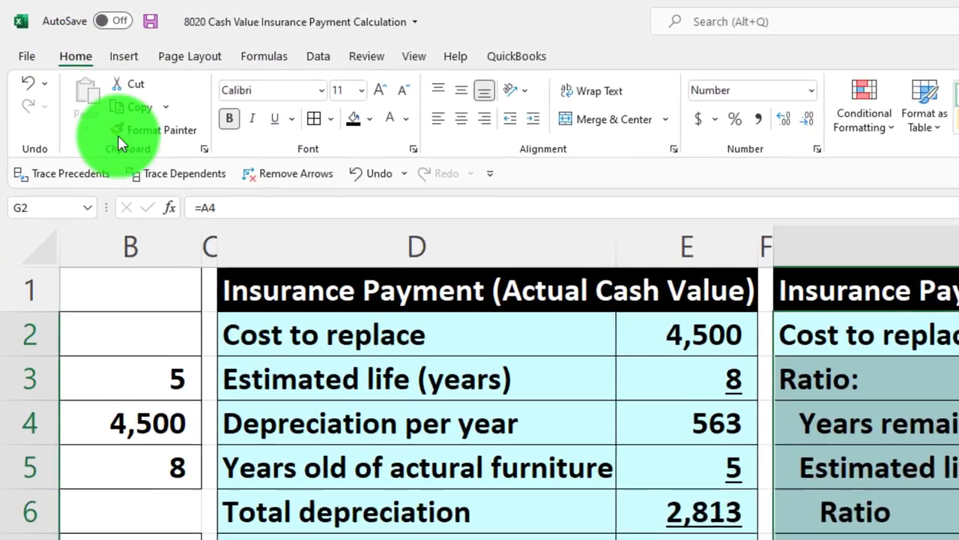
click(118, 135)
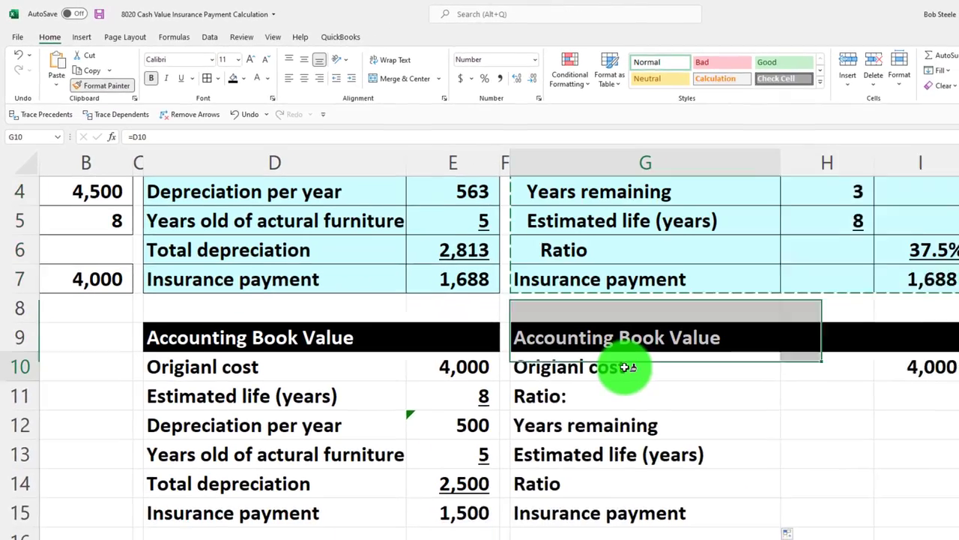
click(602, 354)
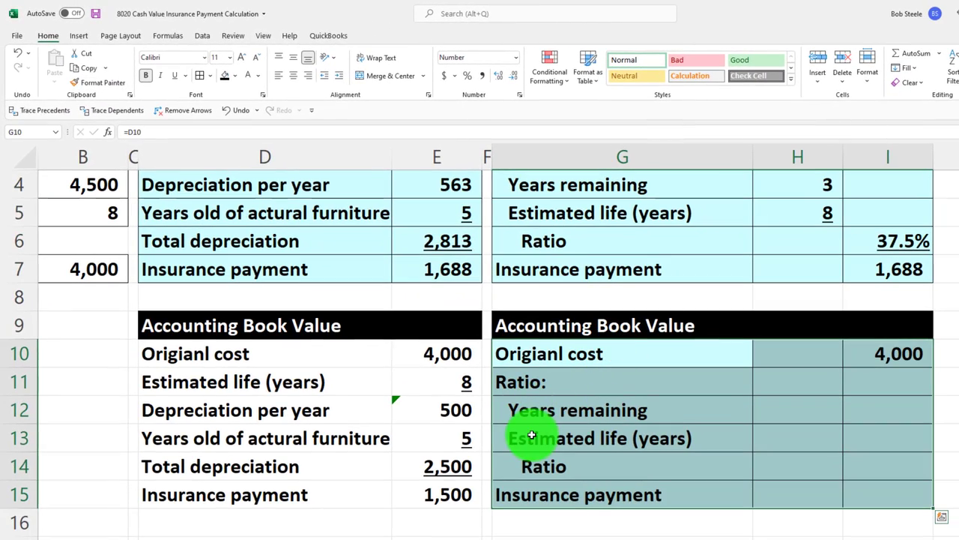
scroll(536, 436, up, 1)
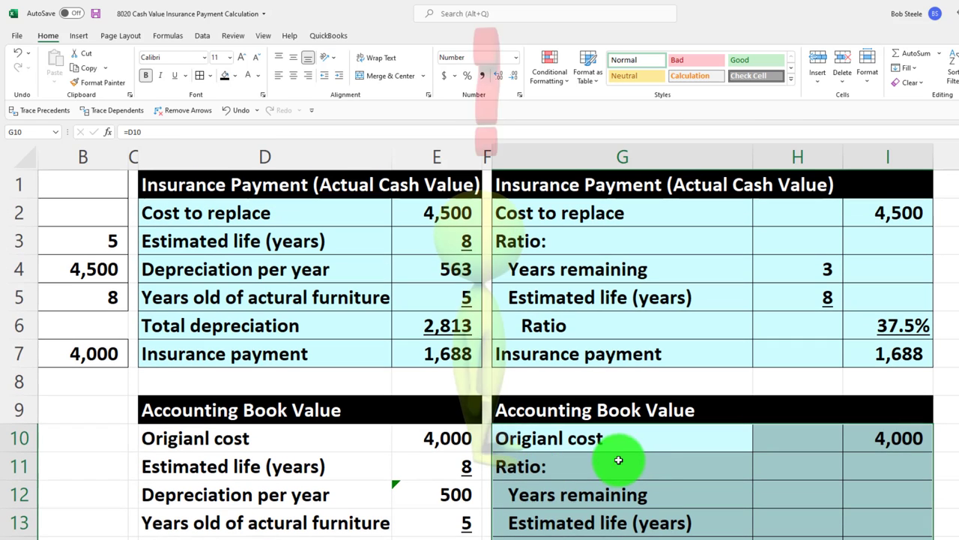
click(787, 459)
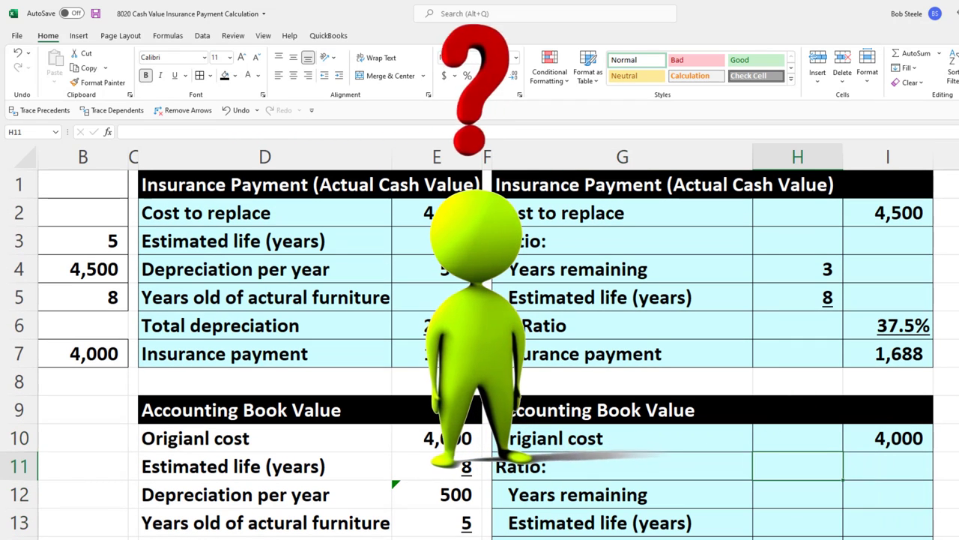
Step: Enter years remaining 3 in H12 using the formula =B5-B3
text(=)
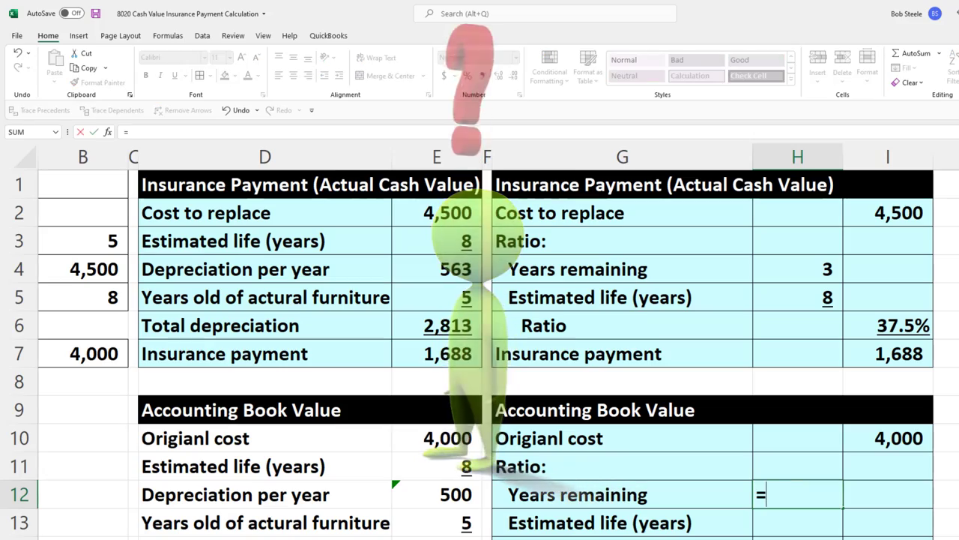
key(Up)
key(Up)
key(Up)
key(Up)
key(Up)
key(Up)
key(Up)
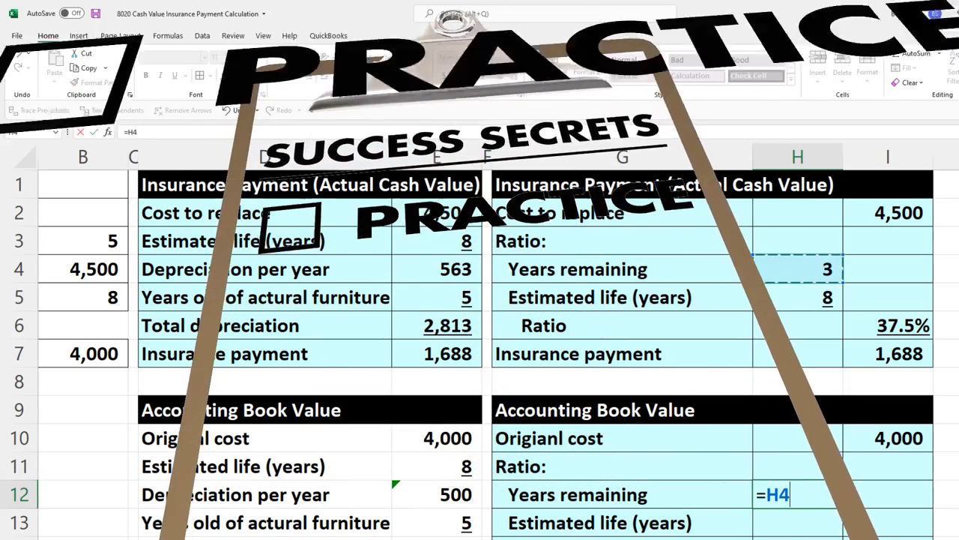
key(Return)
text(=)
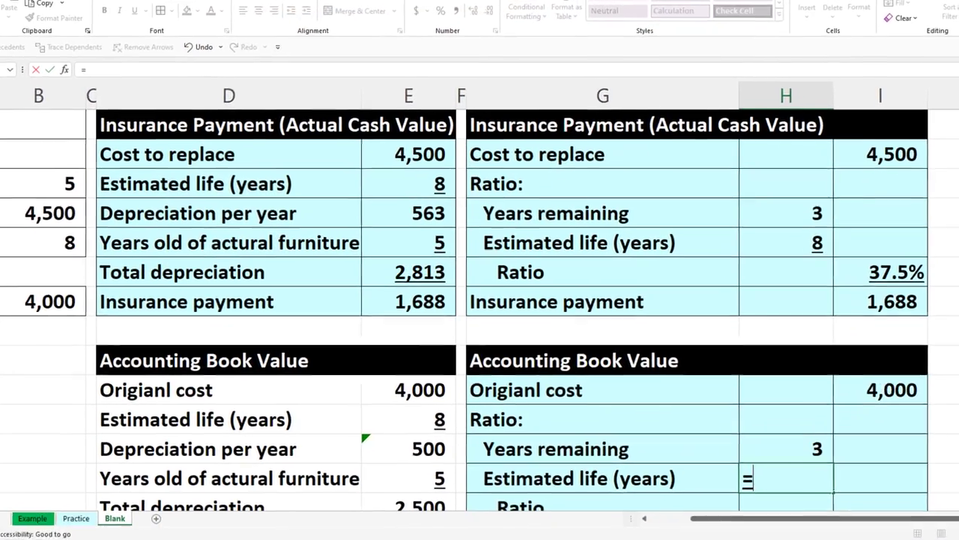
key(Up)
key(Up)
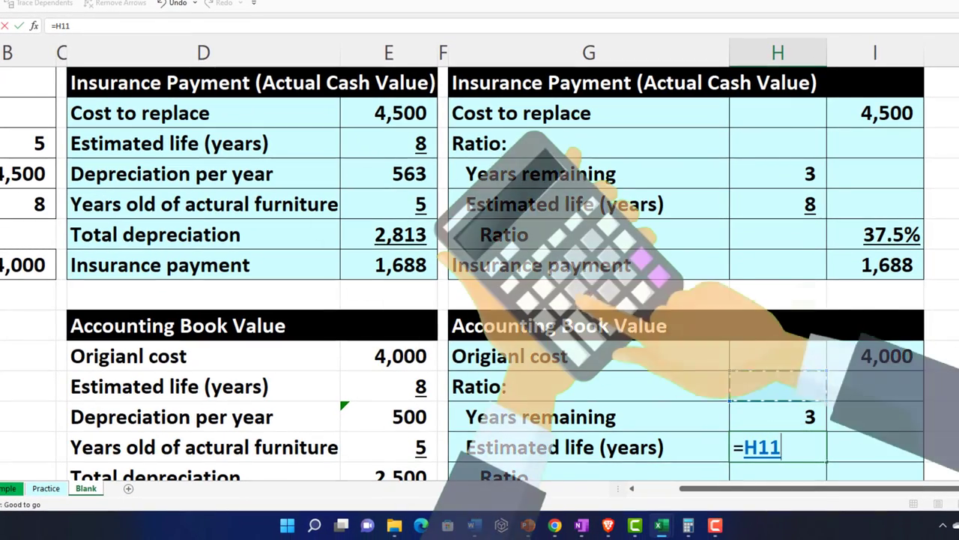
key(BackSpace)
key(Escape)
key(Up)
text(=)
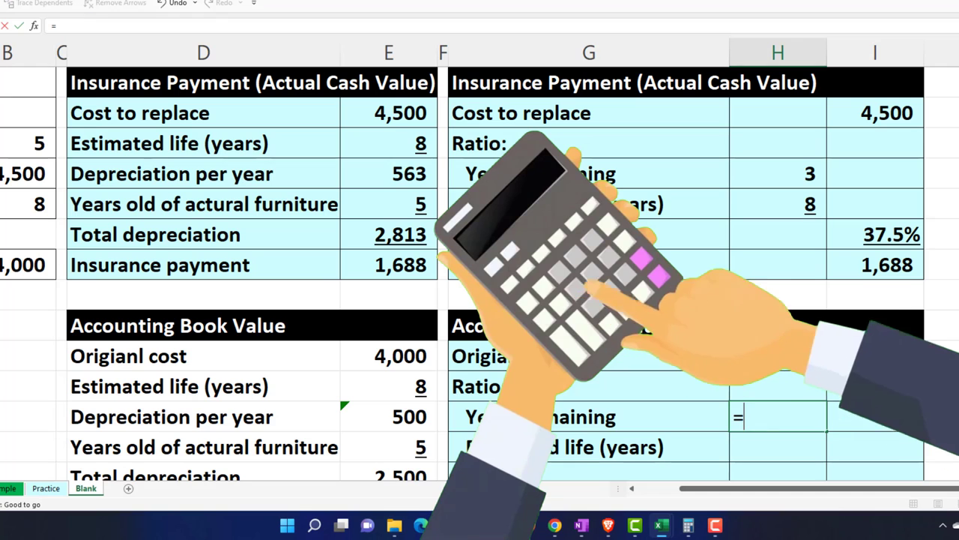
key(Left)
key(Left)
key(Left)
key(Left)
key(Left)
key(Left)
key(Left)
key(Up)
key(Up)
key(Up)
key(Up)
key(Up)
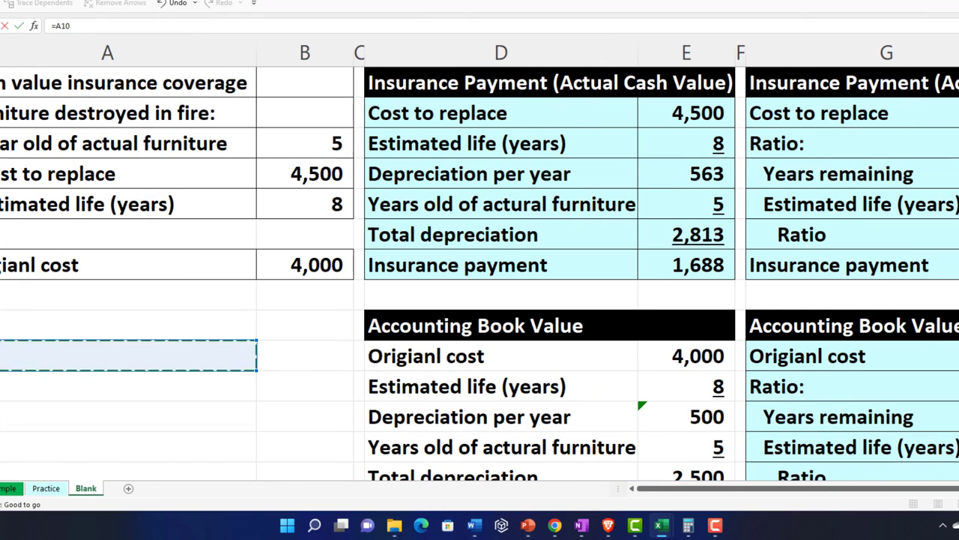
key(Up)
key(Up)
key(Right)
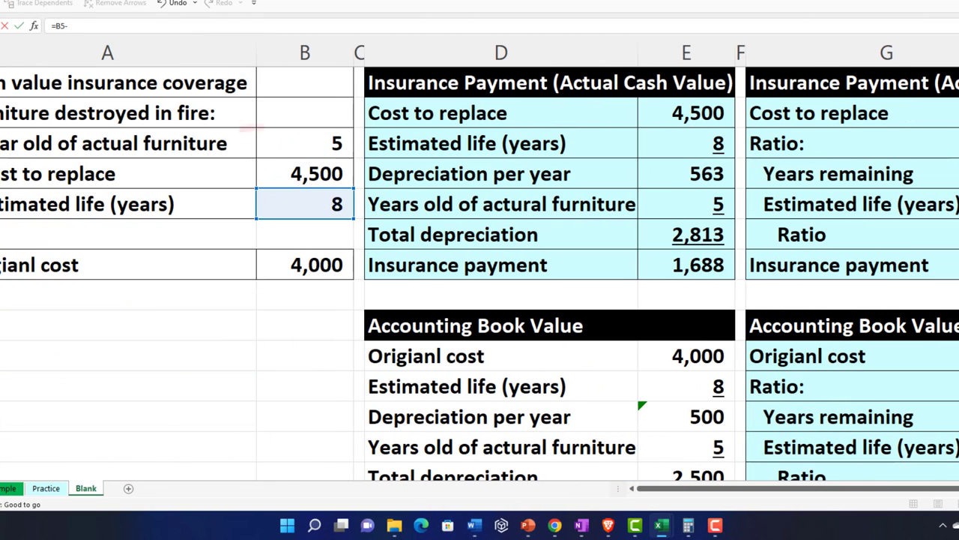
key(Return)
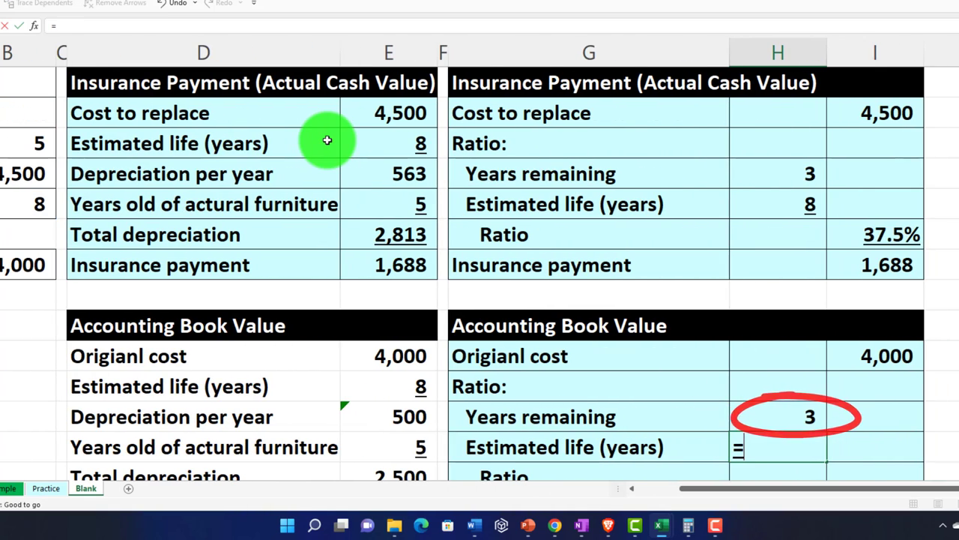
Step: Link estimated life 8 in H13, then compute the 37.5% ratio and 1,500 insurance payment
text(=)
key(Up)
key(Up)
key(Up)
key(Up)
key(Up)
key(Up)
key(Up)
key(Up)
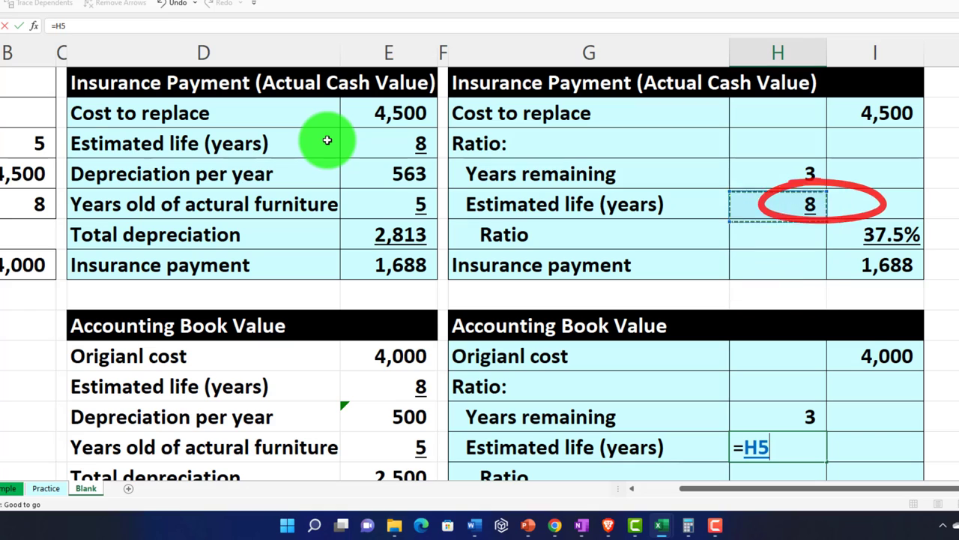
key(Return)
key(Right)
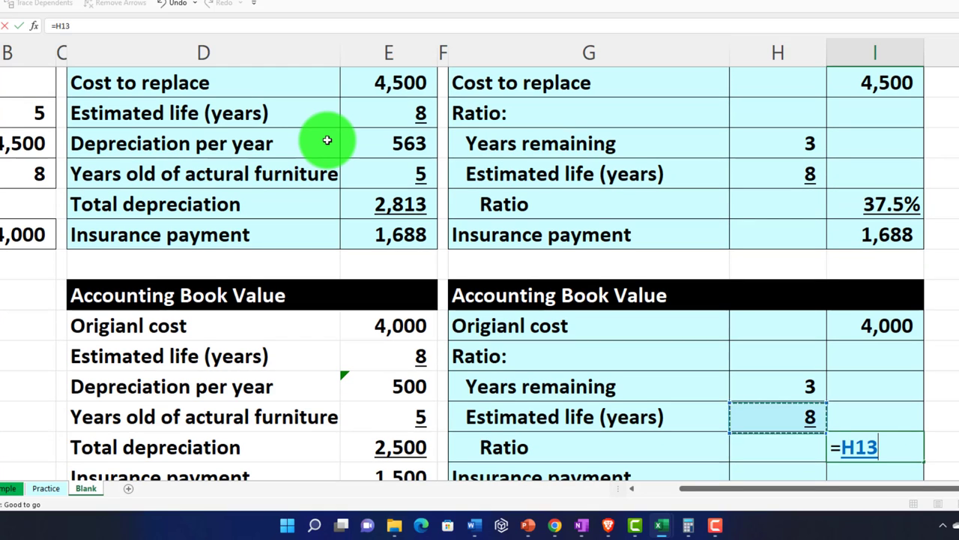
key(Up)
key(Return)
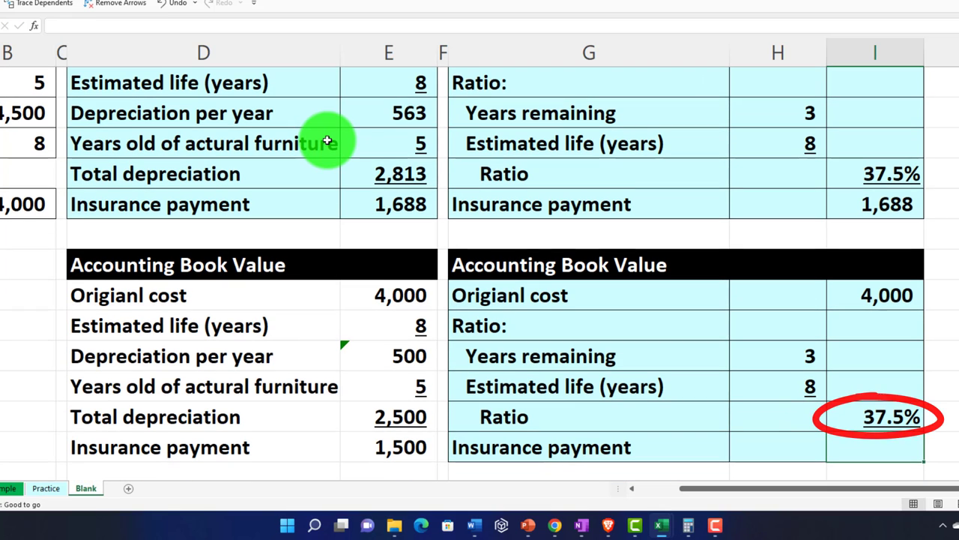
text(=)
key(Up)
key(Up)
key(Up)
key(Up)
key(Up)
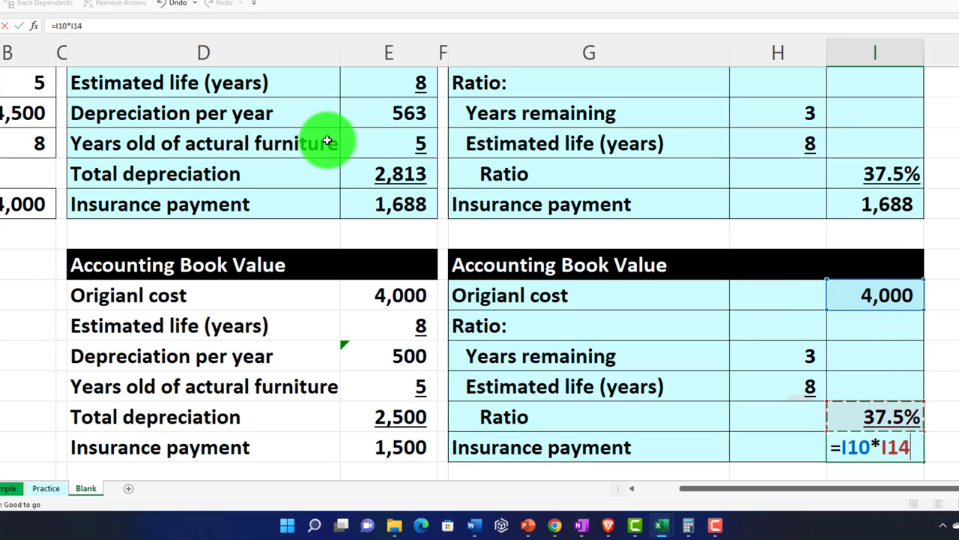
key(Return)
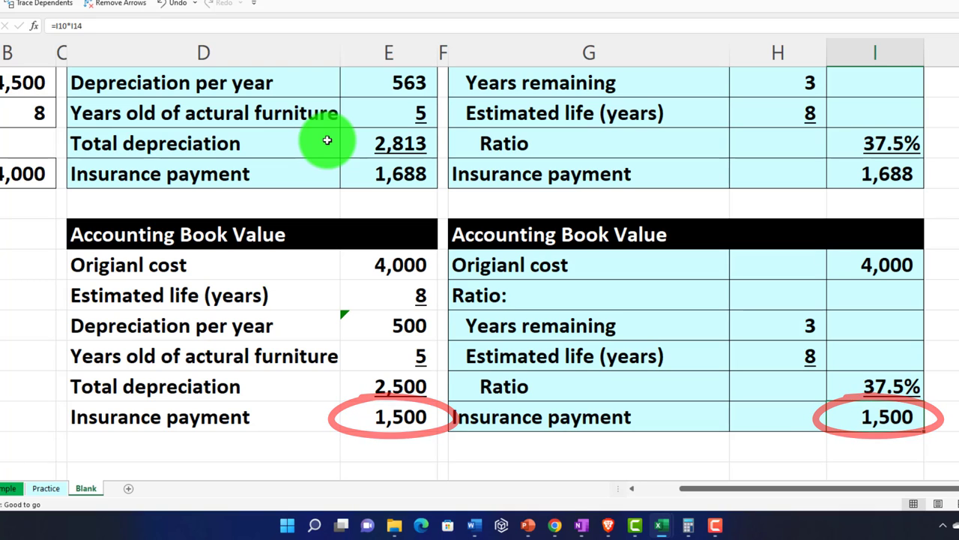
Step: Review both insurance payment formulas, then select the top Insurance Payment table in columns D:E
click(352, 414)
mouse_move(874, 152)
mouse_down()
mouse_move(817, 159)
mouse_move(933, 178)
mouse_up()
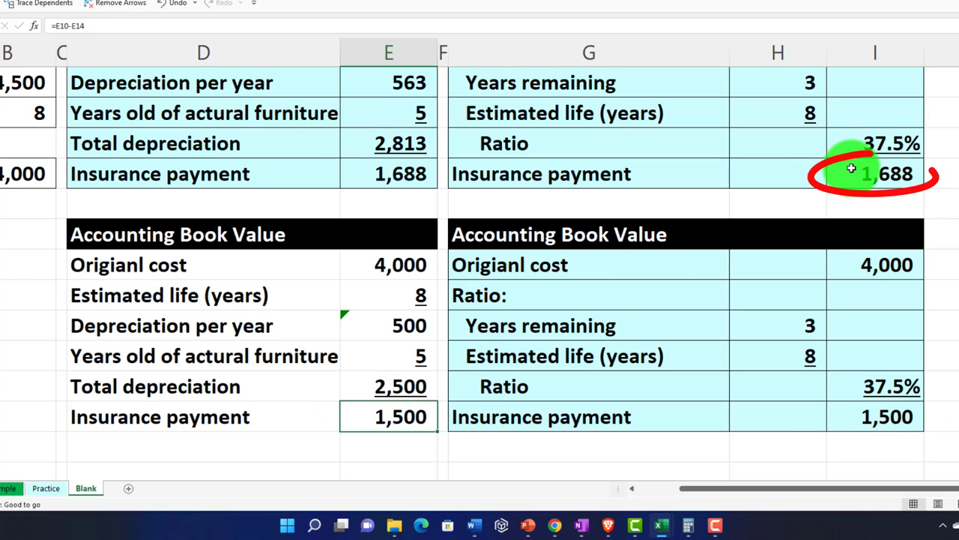
click(851, 169)
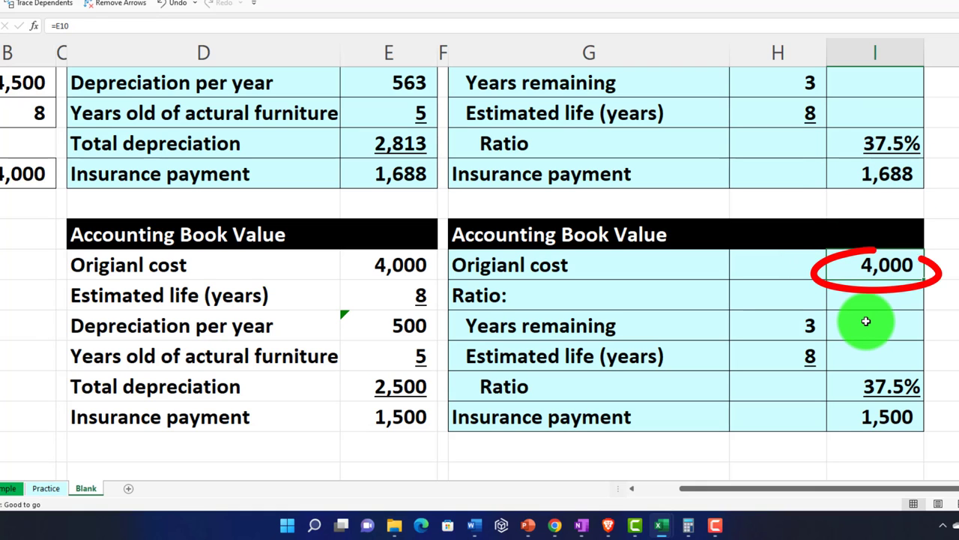
scroll(824, 307, up, 1)
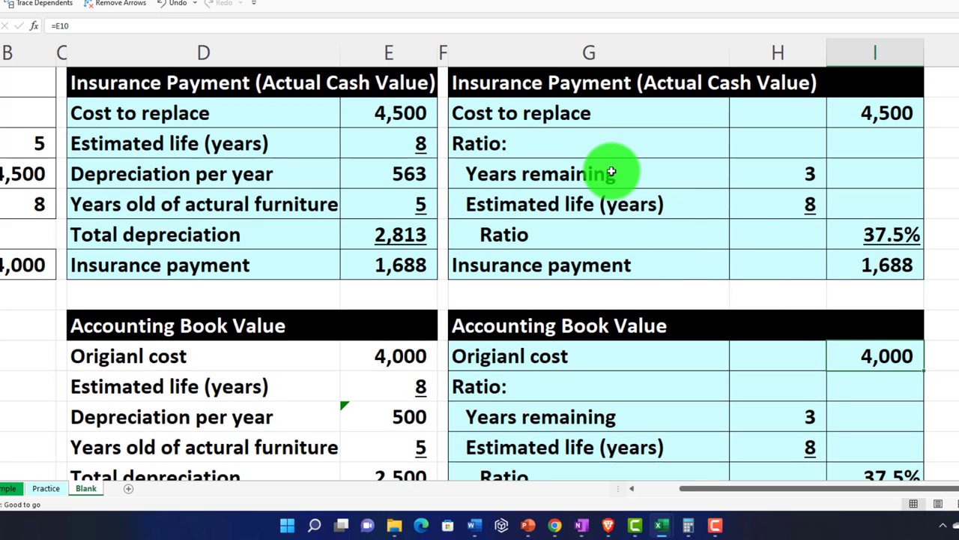
scroll(607, 171, down, 2)
scroll(214, 253, up, 2)
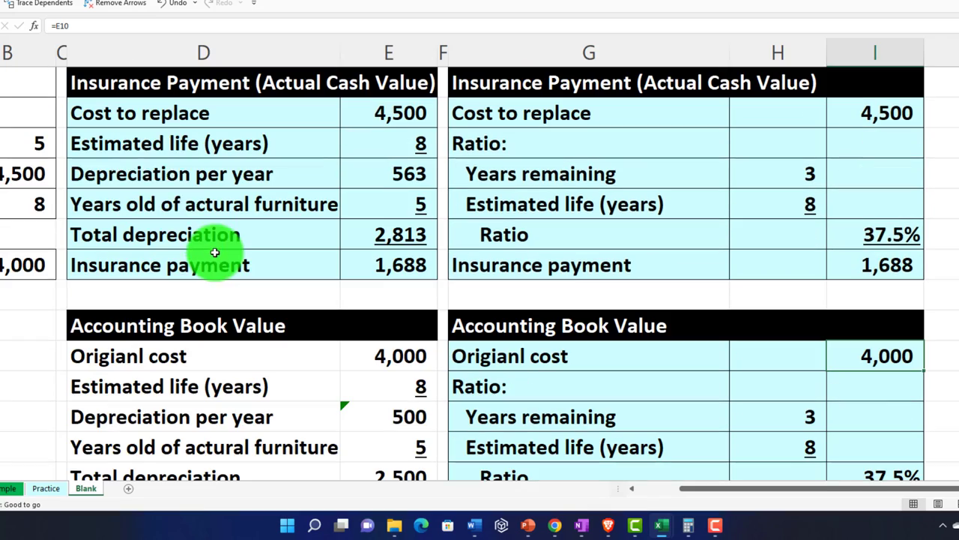
mouse_move(149, 113)
mouse_down()
mouse_move(192, 133)
mouse_move(365, 258)
mouse_up()
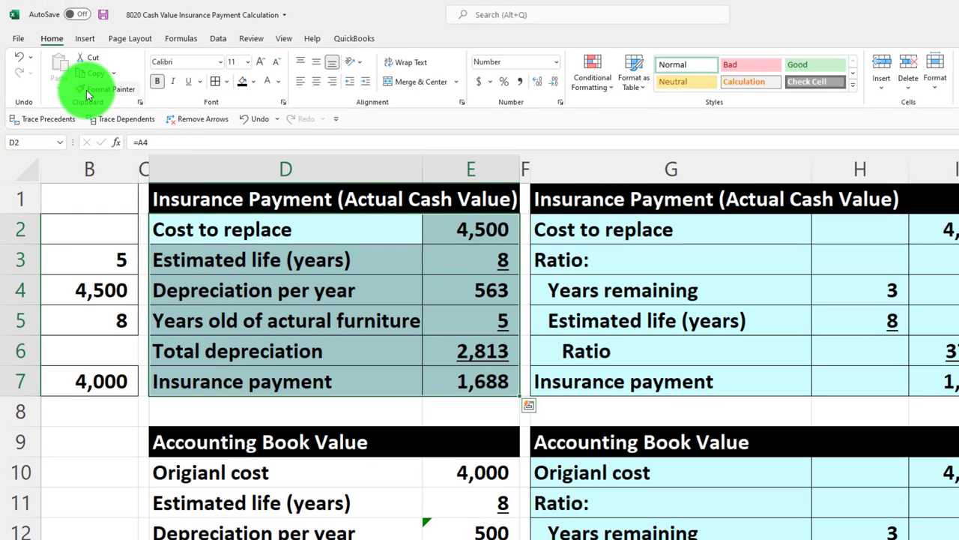
Step: Paint the Insurance Payment table's formatting onto the Accounting Book Value table
click(86, 93)
scroll(218, 295, down, 1)
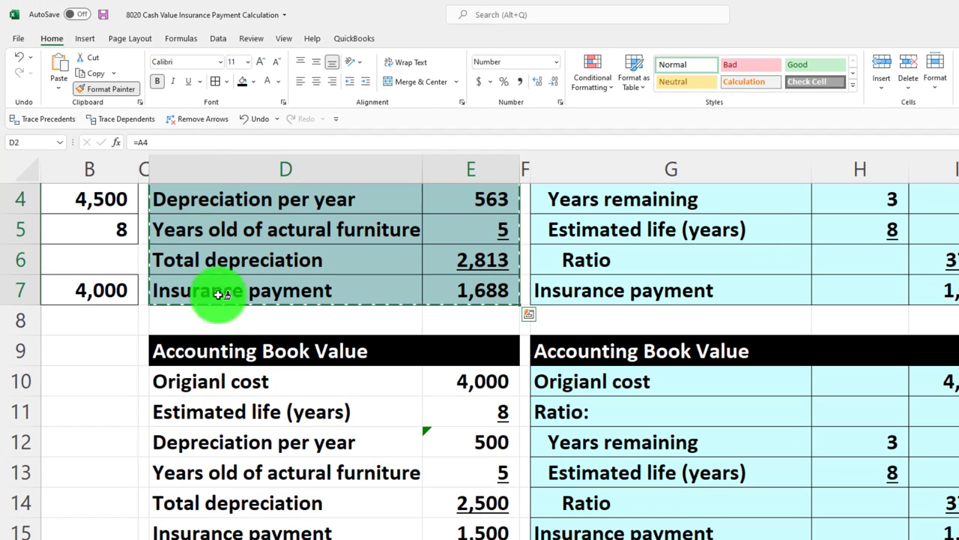
click(217, 375)
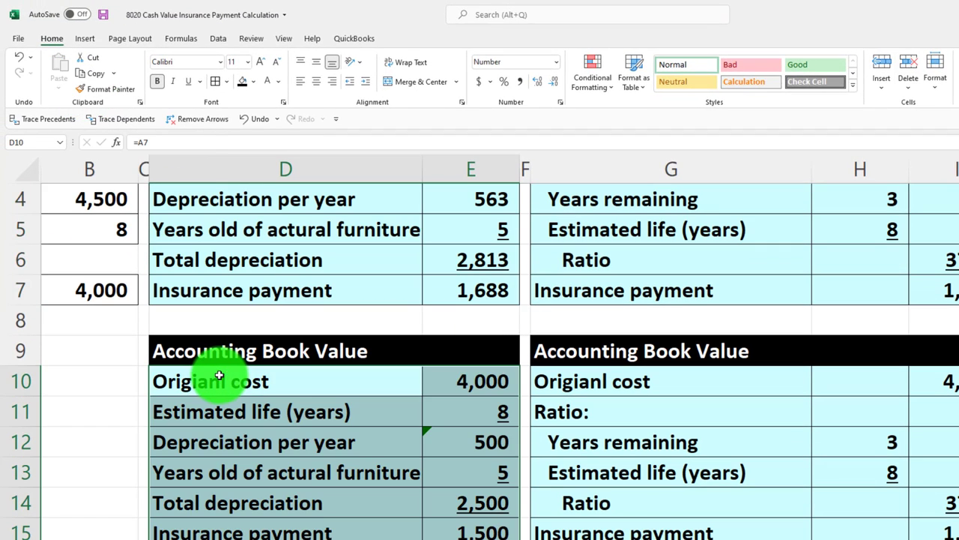
Step: Double-underline the 1,688, 1,688 and 1,500 insurance payment totals
click(491, 297)
ctrl+click(948, 291)
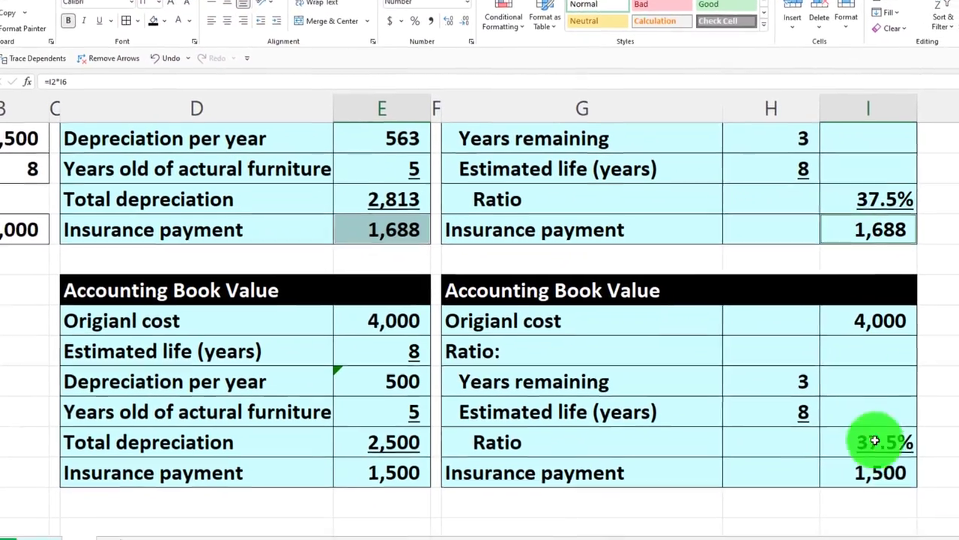
ctrl+click(873, 472)
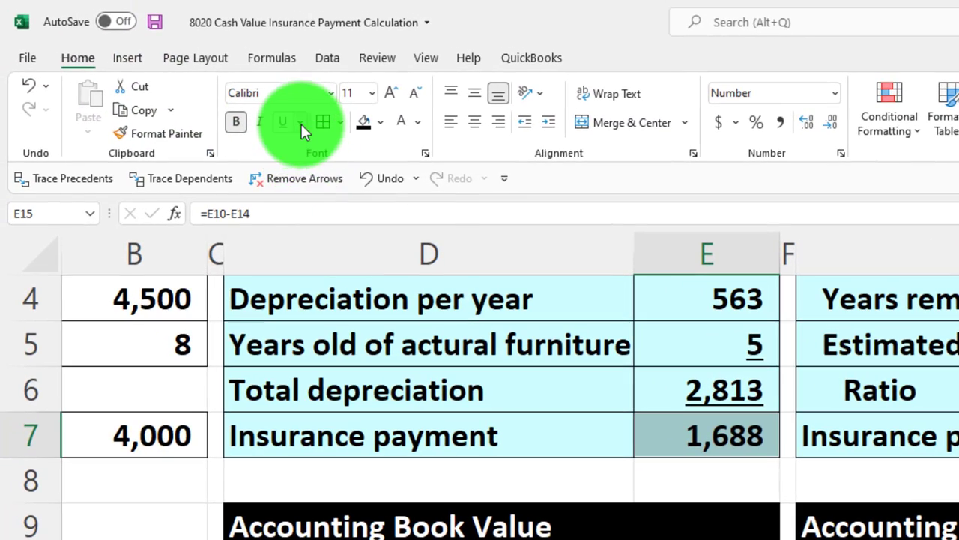
click(301, 123)
click(310, 174)
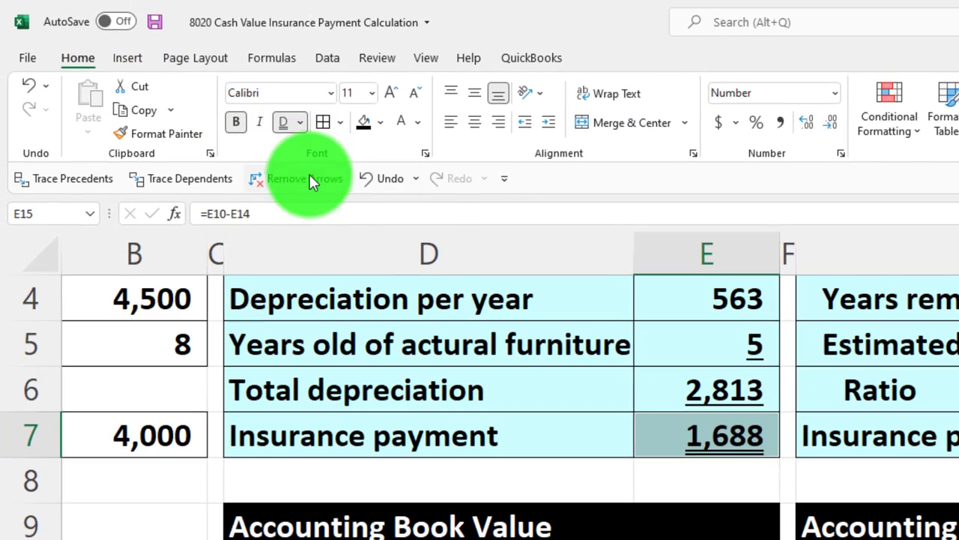
click(360, 394)
Step: Spell-check the sheet, correcting Origianl to Original and actural to actual
click(385, 59)
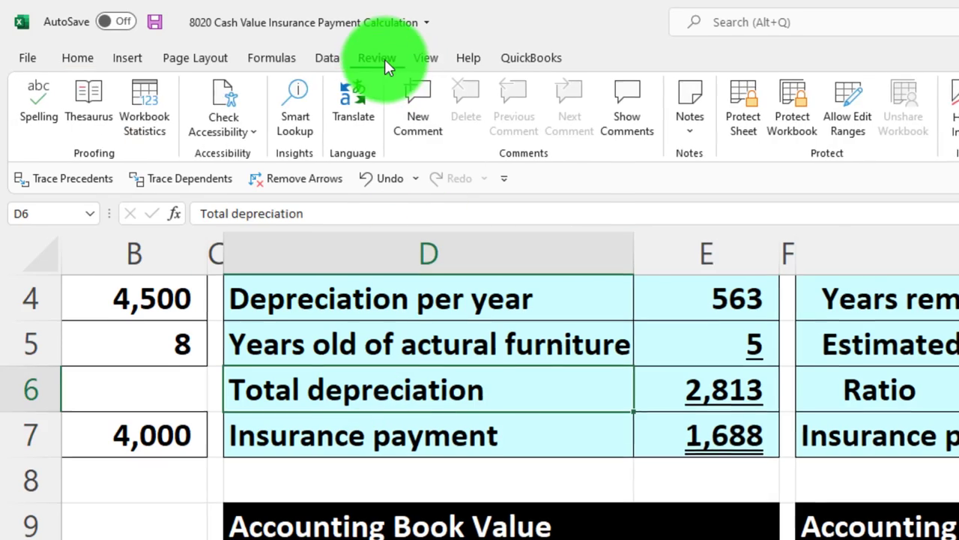
click(50, 94)
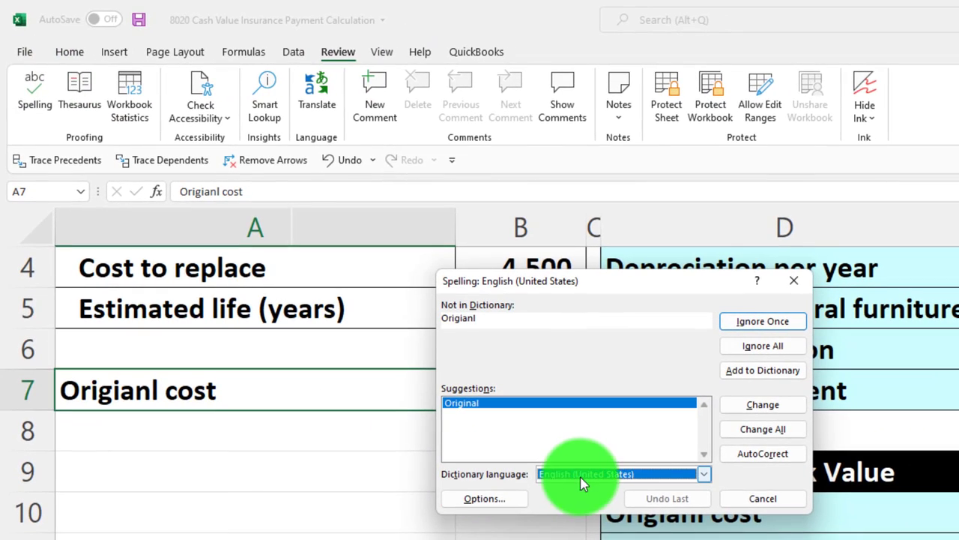
click(742, 406)
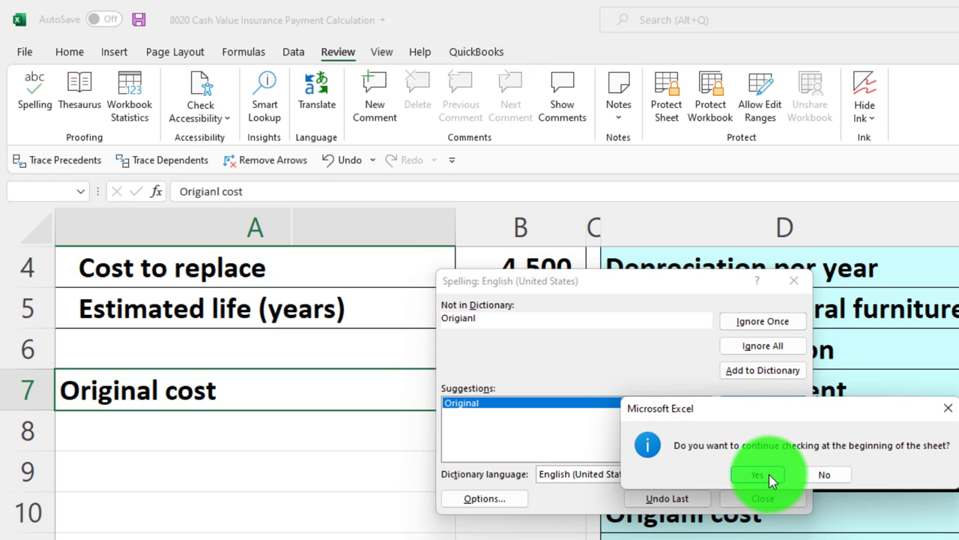
click(768, 476)
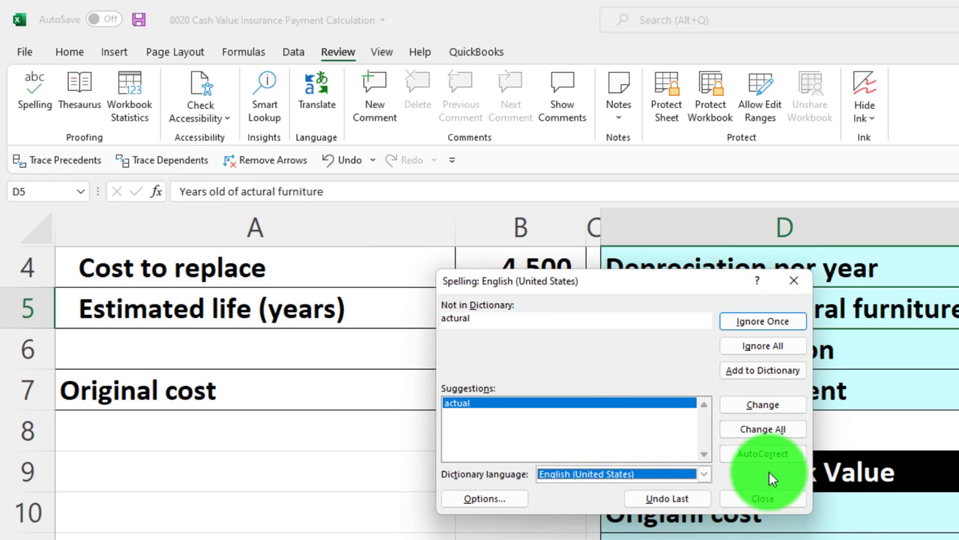
click(774, 410)
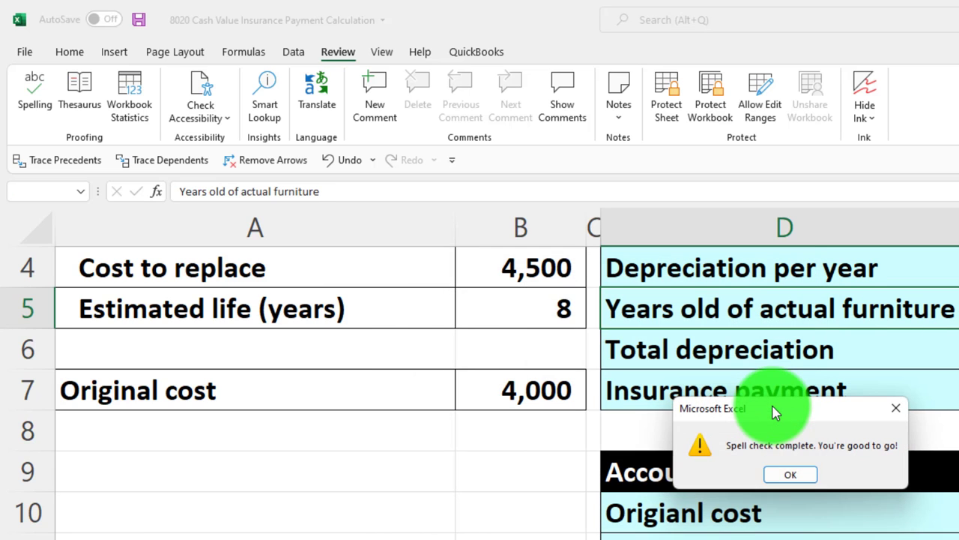
click(796, 477)
scroll(480, 375, up, 1)
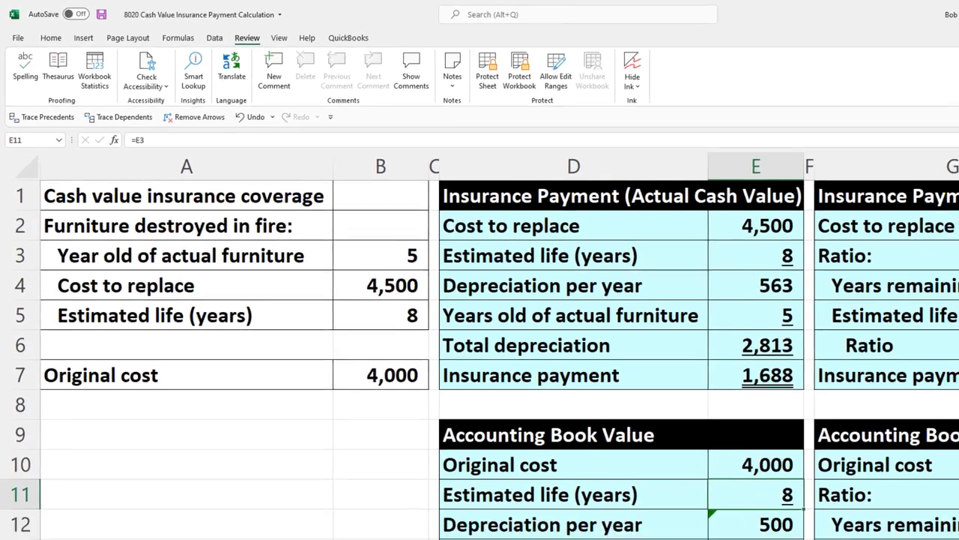
scroll(480, 338, right, 2)
scroll(577, 487, left, 2)
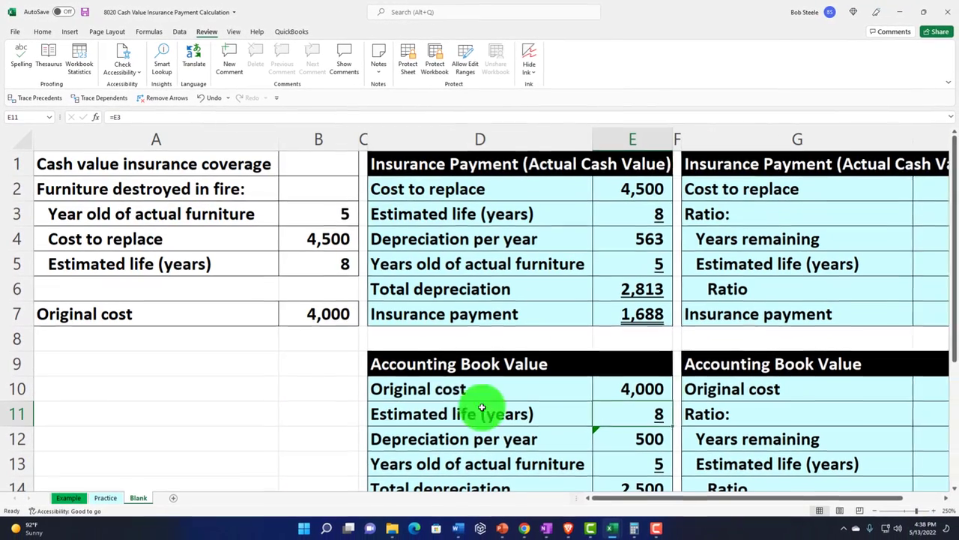